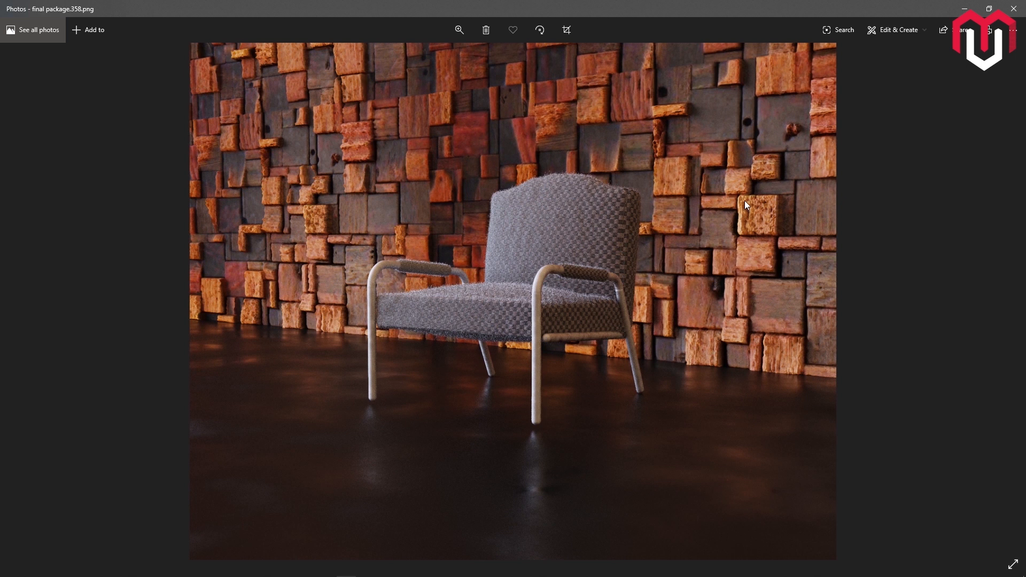
Examine the finished chair render up close, including the upholstery and the wooden block wall behind it.
{"action": "scroll", "coordinate": [754, 246], "scroll_direction": "up", "scroll_amount": 3}
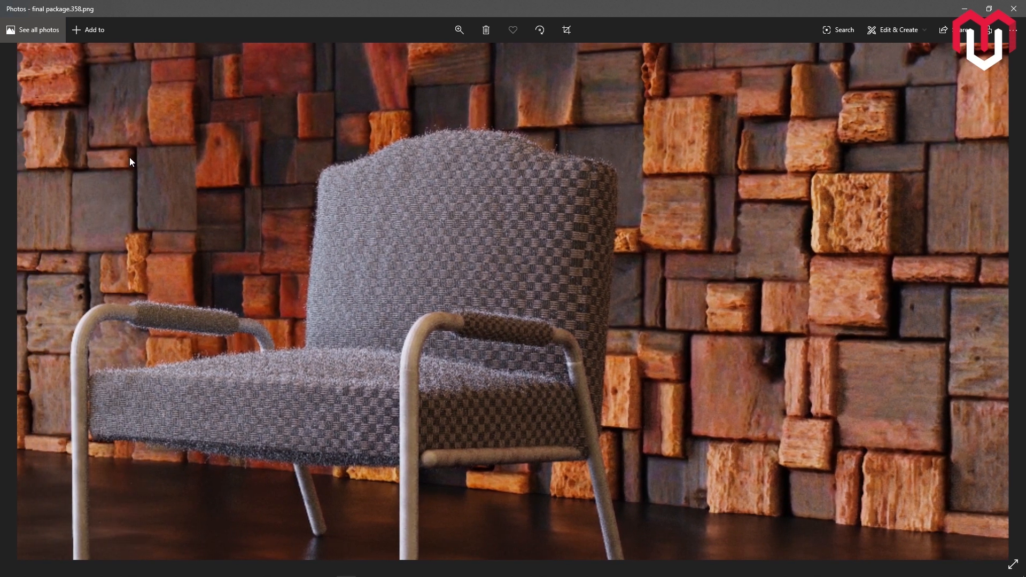
{"action": "left_click_drag", "start_coordinate": [129, 157], "coordinate": [408, 191]}
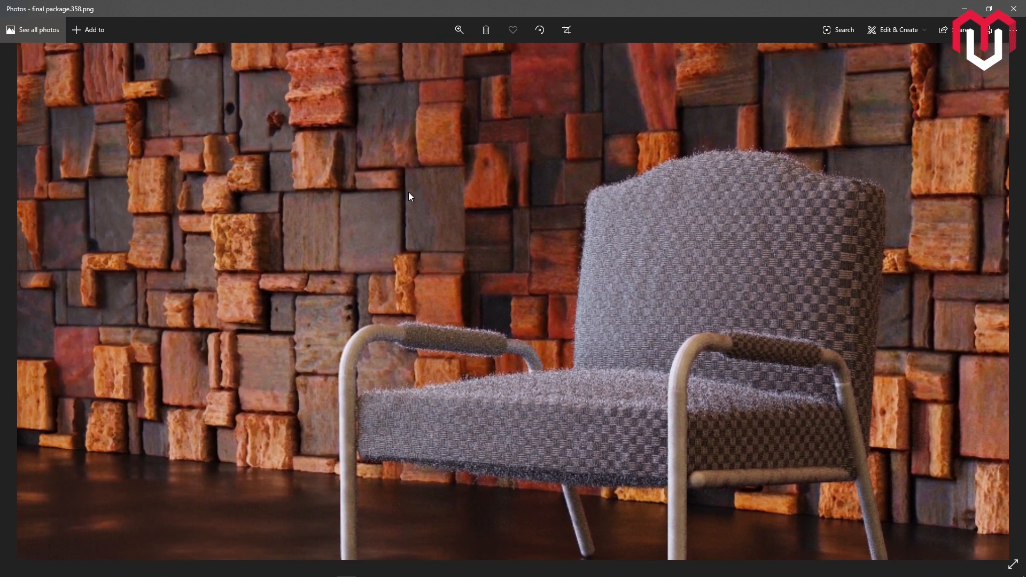
{"action": "scroll", "coordinate": [384, 201], "scroll_direction": "down", "scroll_amount": 4}
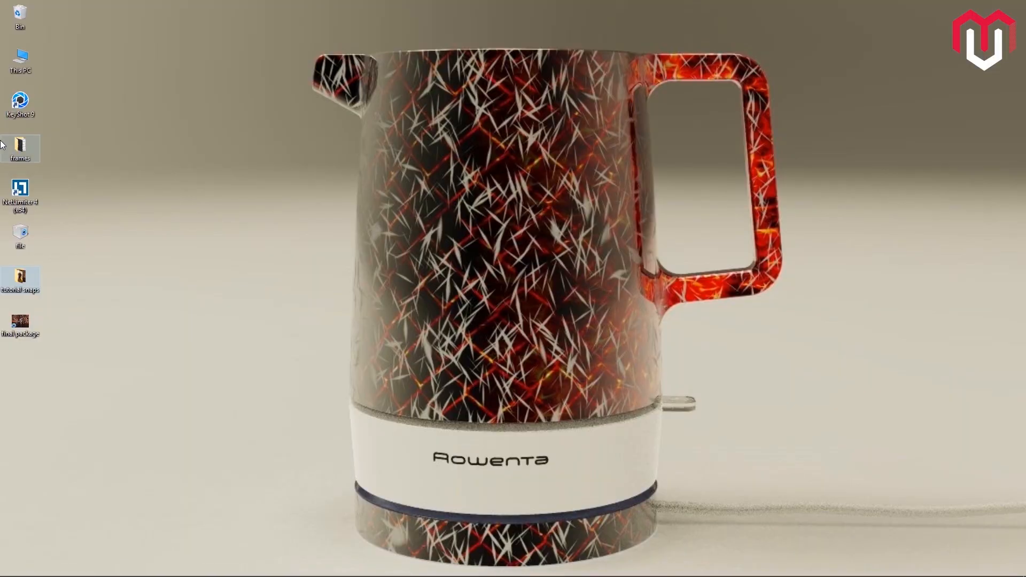
Open the studio image from the tutorial snaps folder, inspect how the chair, floor and wall are arranged, and close it.
{"action": "double_click", "coordinate": [21, 277]}
{"action": "left_click", "coordinate": [812, 200]}
{"action": "double_click", "coordinate": [812, 200]}
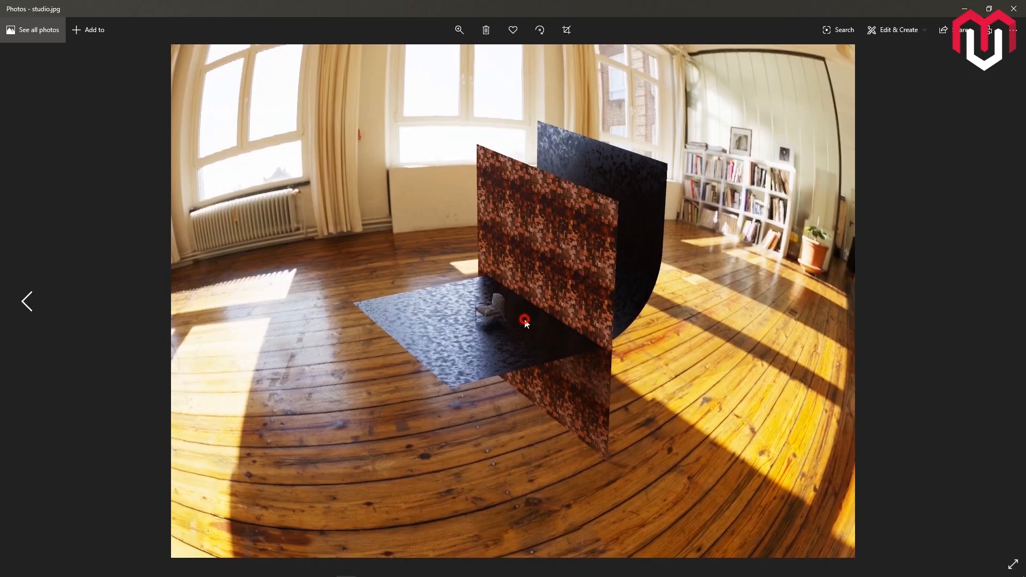
{"action": "scroll", "coordinate": [526, 322], "scroll_direction": "up", "scroll_amount": 5}
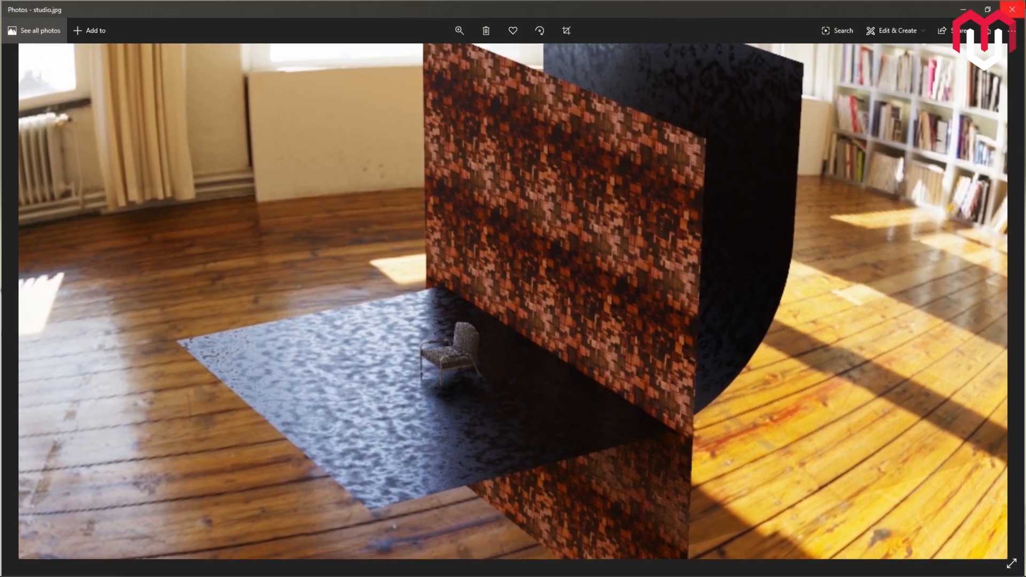
{"action": "left_click", "coordinate": [1011, 9]}
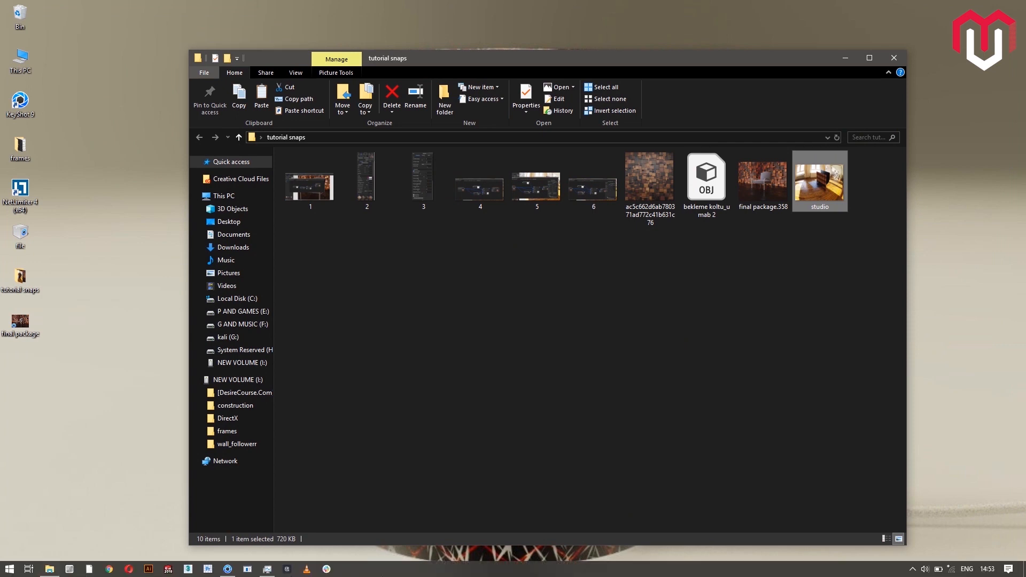
Switch to KeyShot and import the bekleme koltu_u mab 2 OBJ model with the default import settings.
{"action": "left_click", "coordinate": [228, 568]}
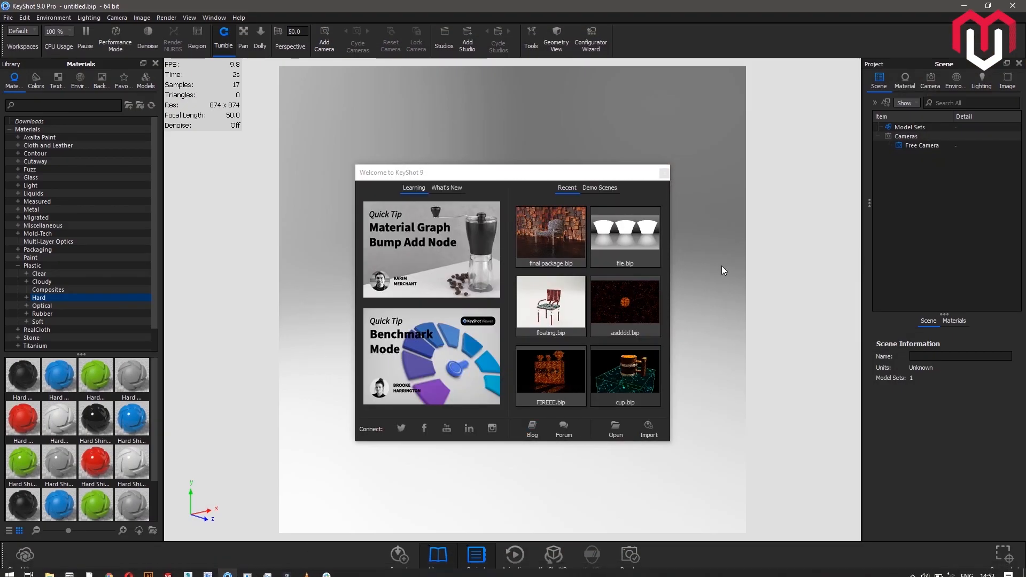
{"action": "left_click", "coordinate": [655, 431]}
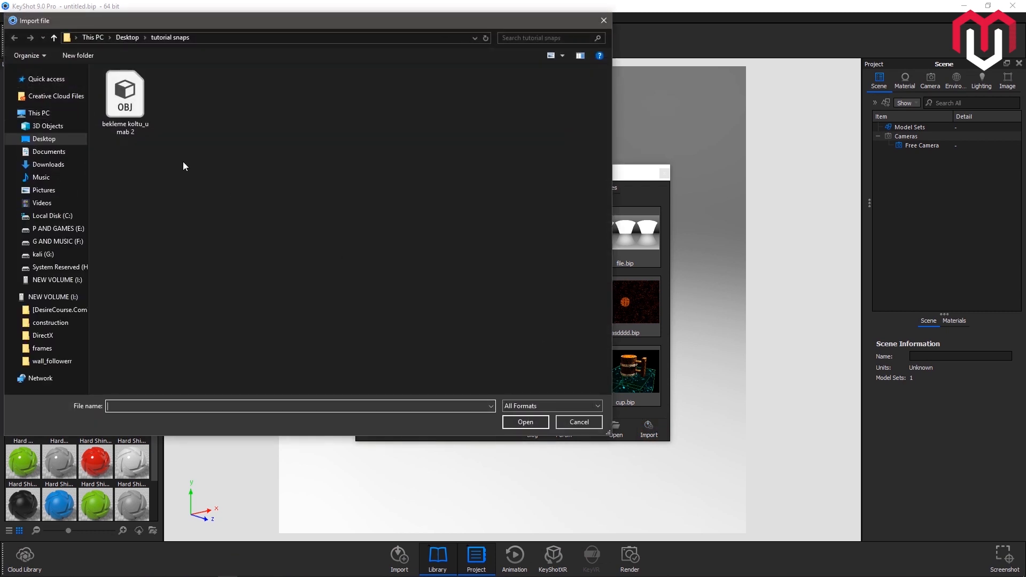
{"action": "left_click", "coordinate": [125, 101]}
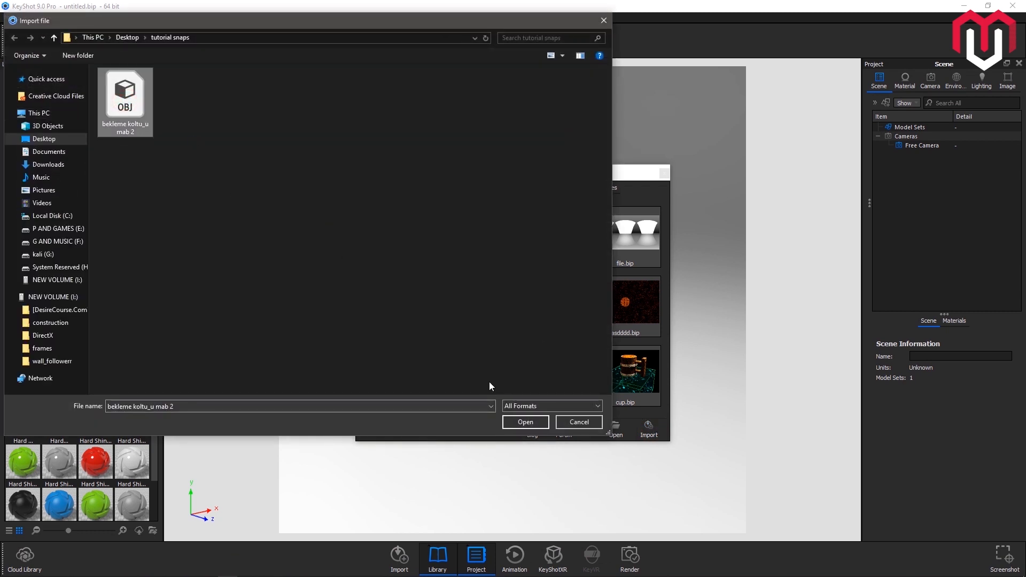
{"action": "left_click", "coordinate": [524, 422]}
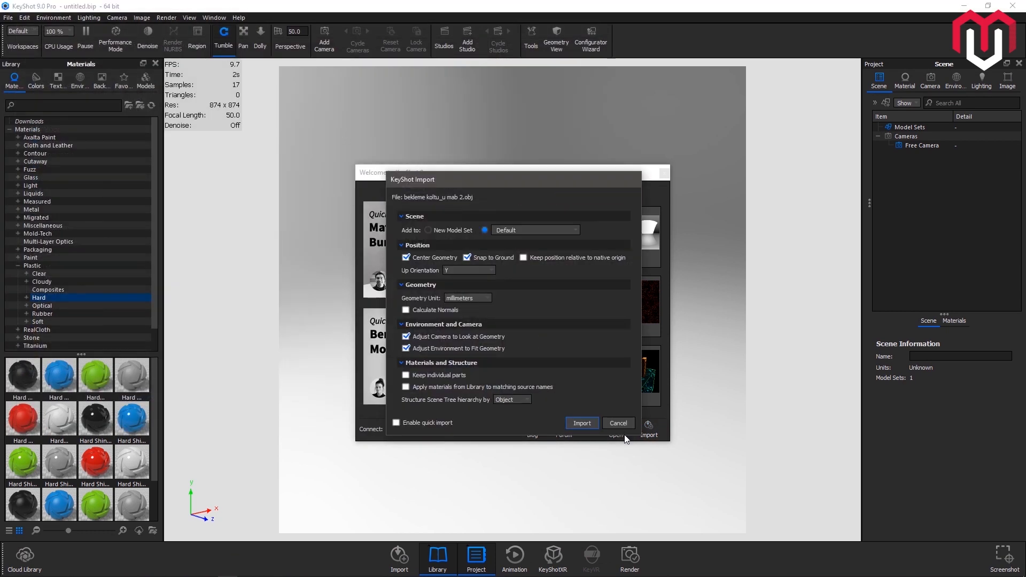
{"action": "left_click", "coordinate": [594, 421]}
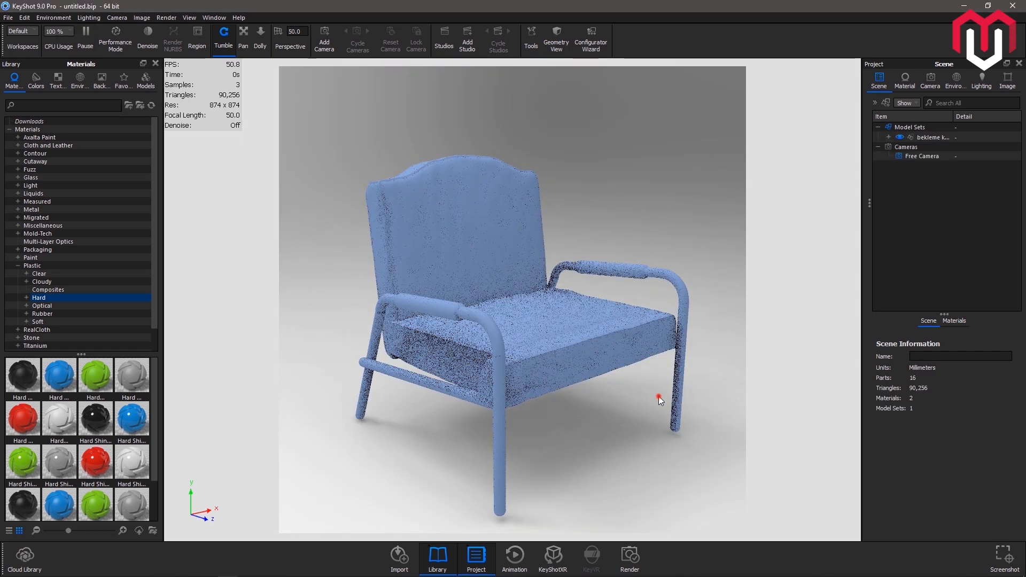
Set the image resolution to the landscape 1280 x 1024 preset.
{"action": "left_click_drag", "start_coordinate": [658, 396], "coordinate": [649, 367]}
{"action": "scroll", "coordinate": [640, 373], "scroll_direction": "down", "scroll_amount": 5}
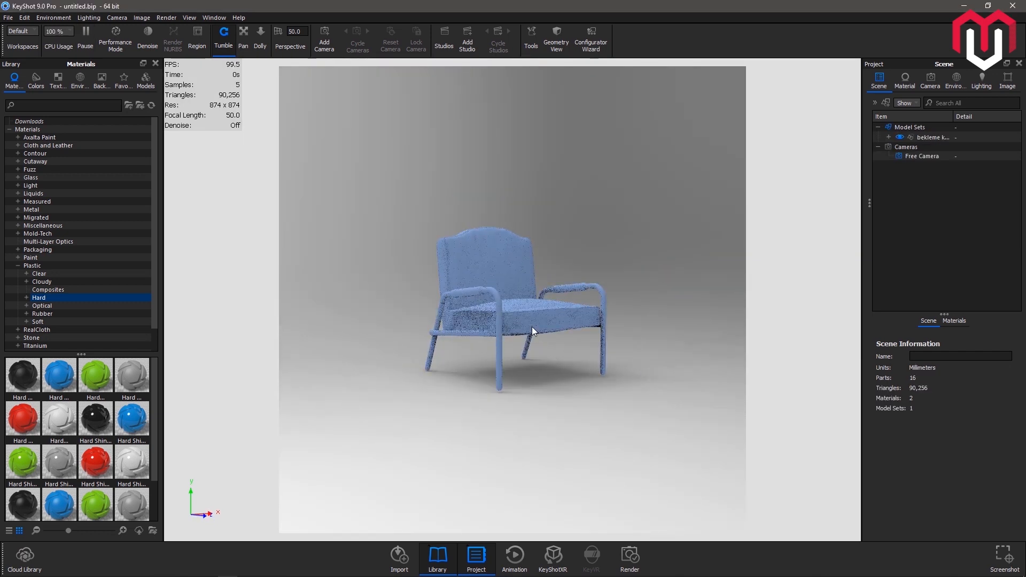
{"action": "scroll", "coordinate": [531, 326], "scroll_direction": "up", "scroll_amount": 3}
{"action": "left_click", "coordinate": [1008, 81]}
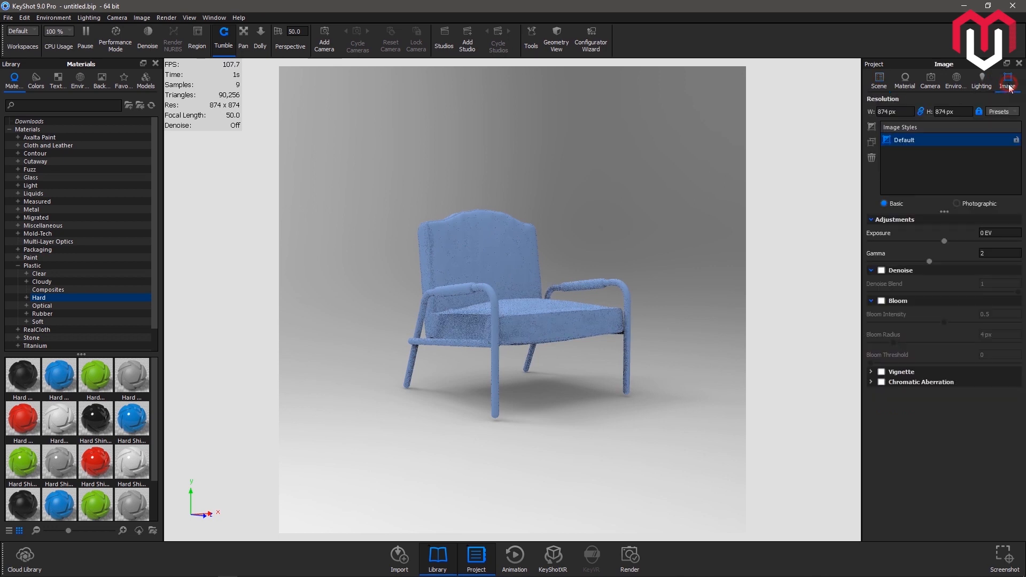
{"action": "left_click", "coordinate": [995, 112]}
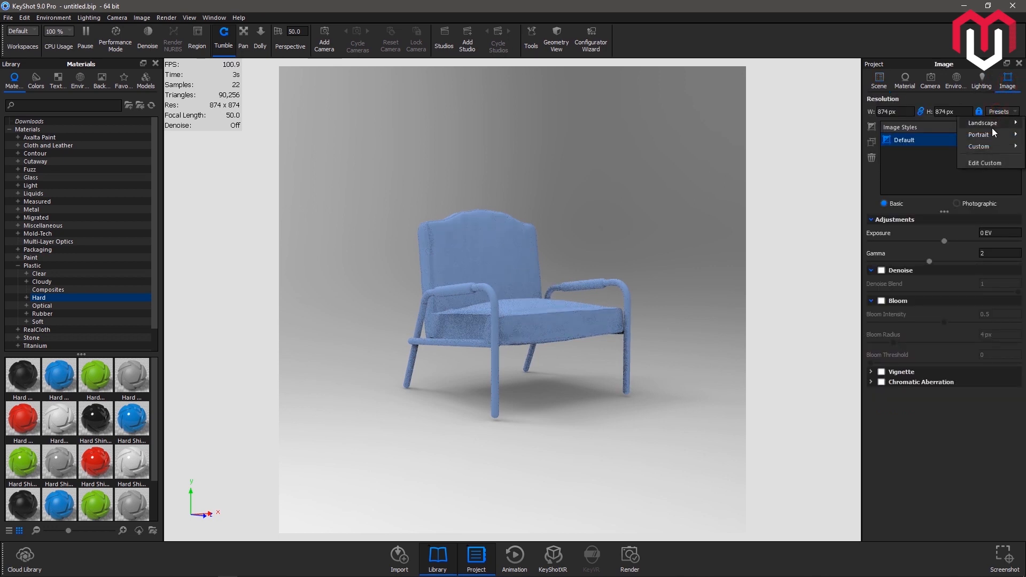
{"action": "mouse_move", "coordinate": [992, 127]}
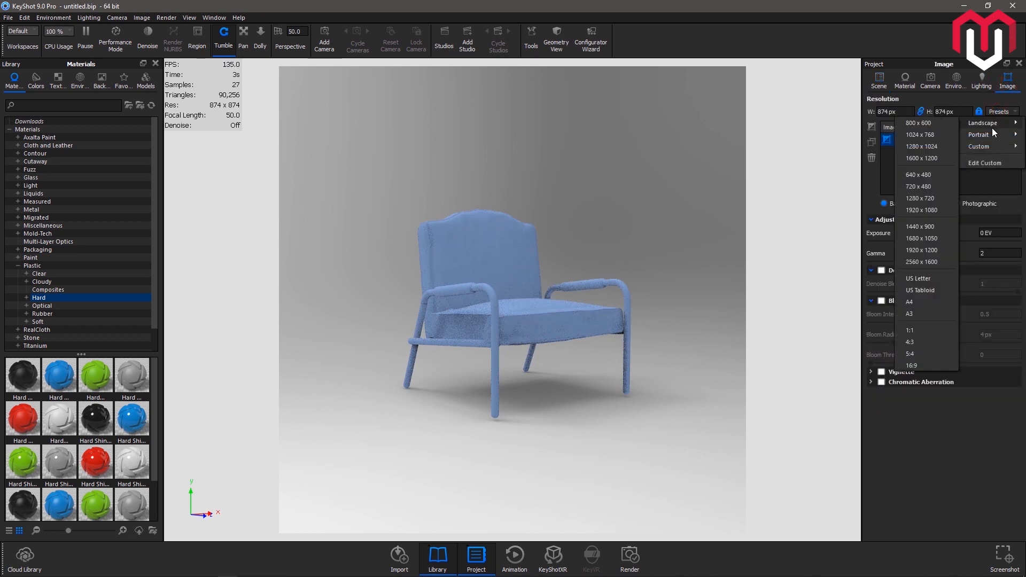
{"action": "left_click", "coordinate": [940, 149]}
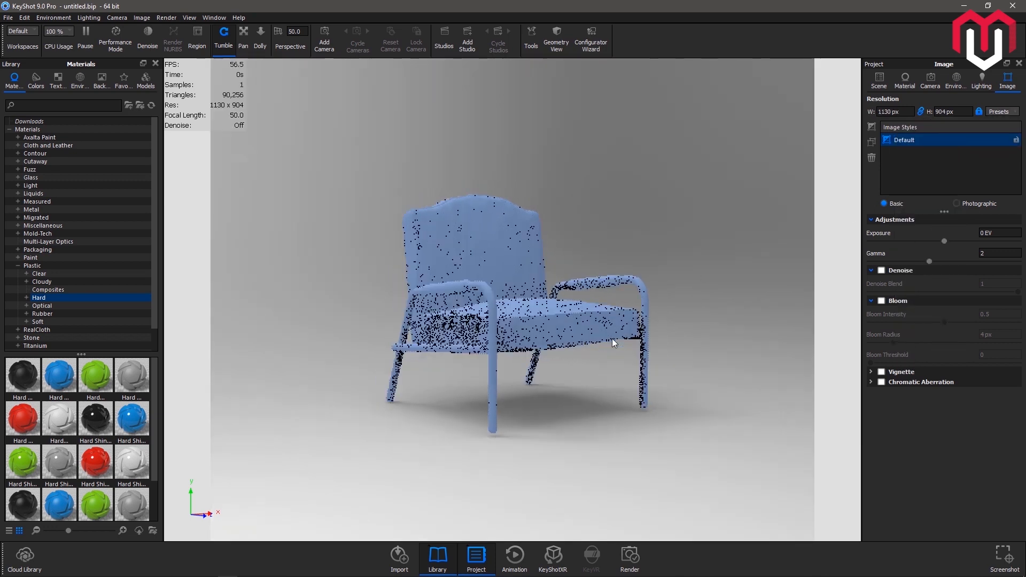
Add the Backdrop Ramp model to the scene under the chair and snap it to the ground.
{"action": "left_click_drag", "start_coordinate": [715, 310], "coordinate": [537, 337]}
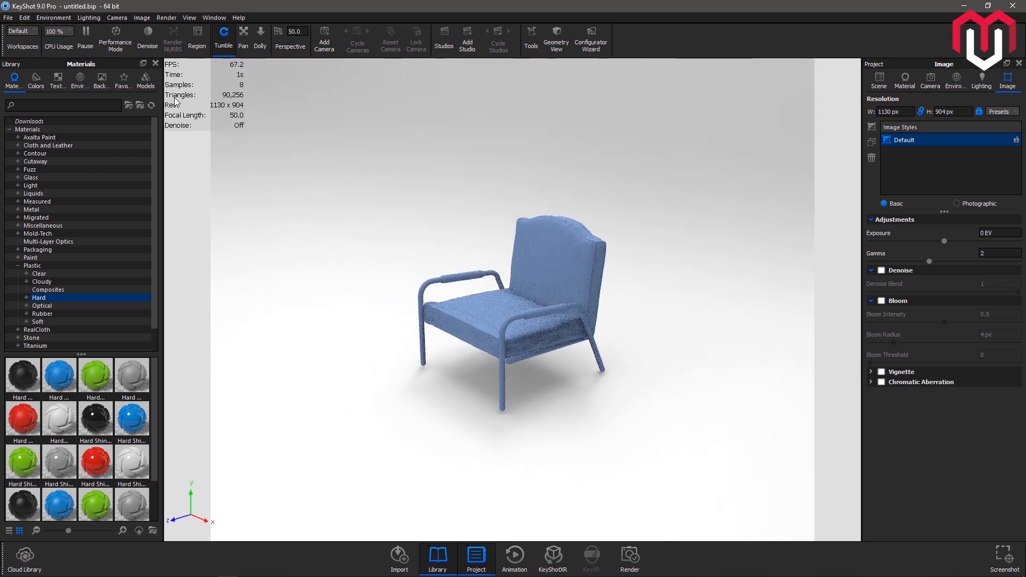
{"action": "left_click", "coordinate": [147, 81]}
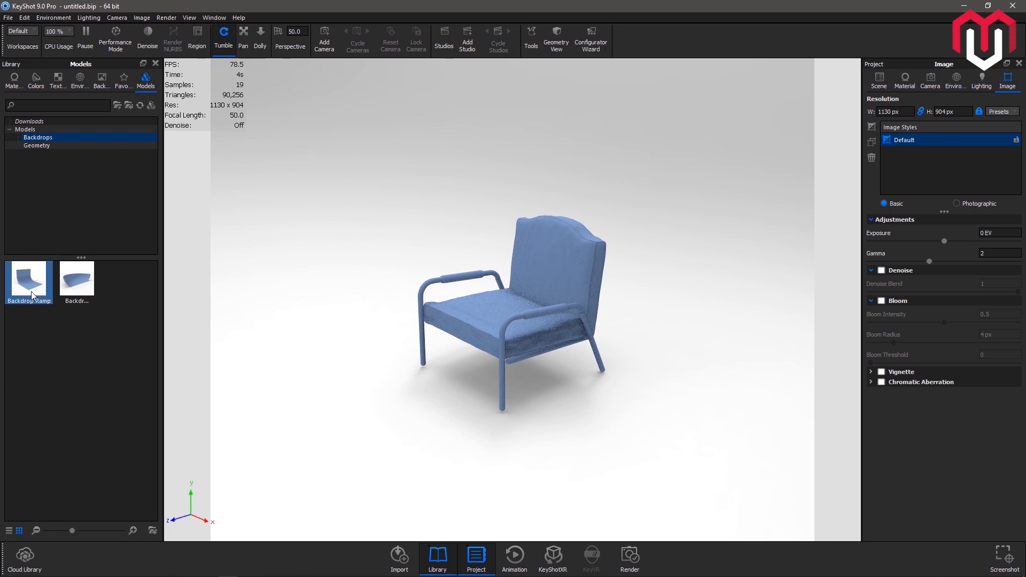
{"action": "left_click_drag", "start_coordinate": [23, 294], "coordinate": [504, 314]}
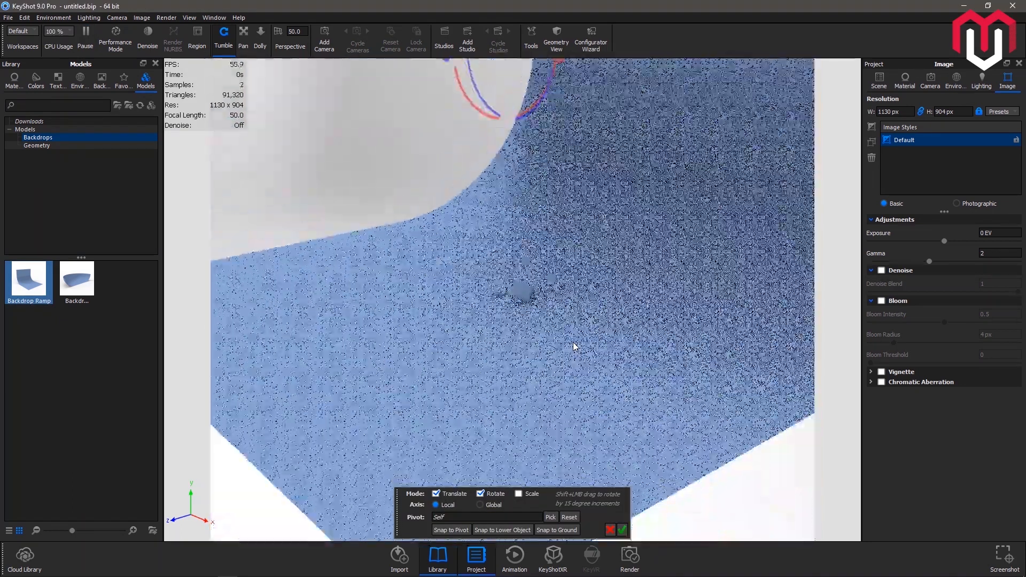
{"action": "scroll", "coordinate": [573, 342], "scroll_direction": "down", "scroll_amount": 1}
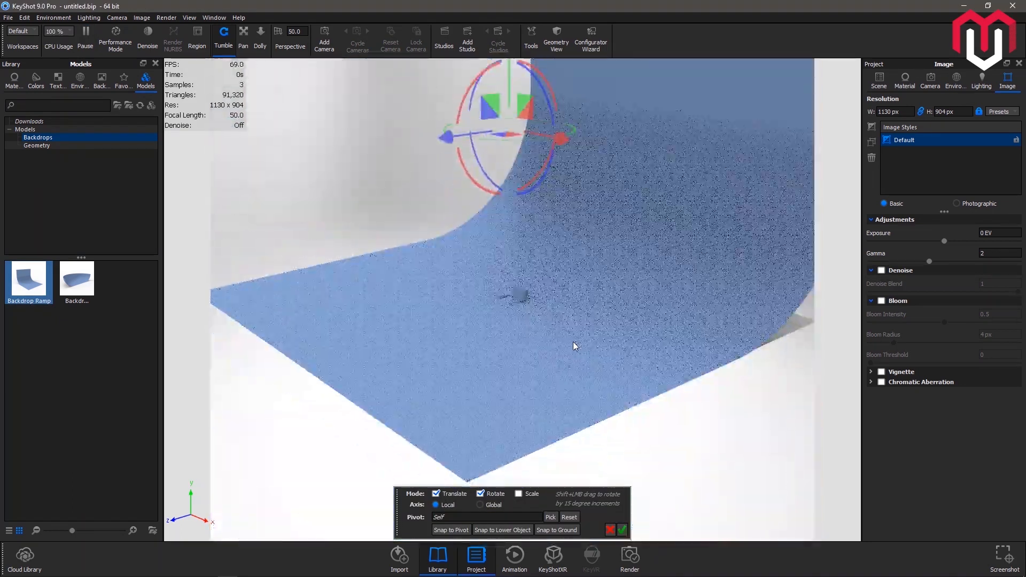
{"action": "scroll", "coordinate": [608, 387], "scroll_direction": "down", "scroll_amount": 2}
{"action": "left_click_drag", "start_coordinate": [611, 392], "coordinate": [570, 368]}
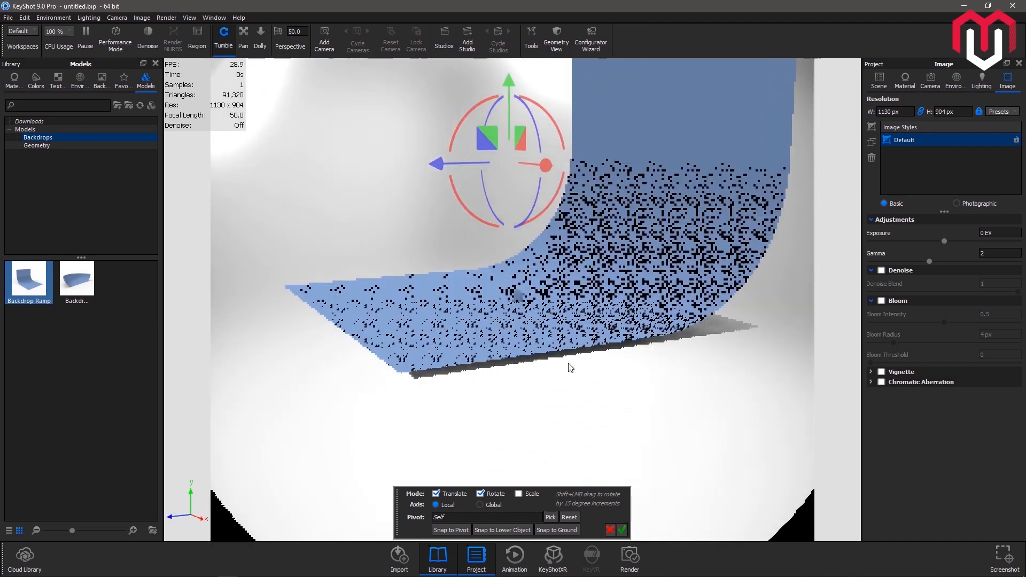
{"action": "left_click", "coordinate": [567, 530]}
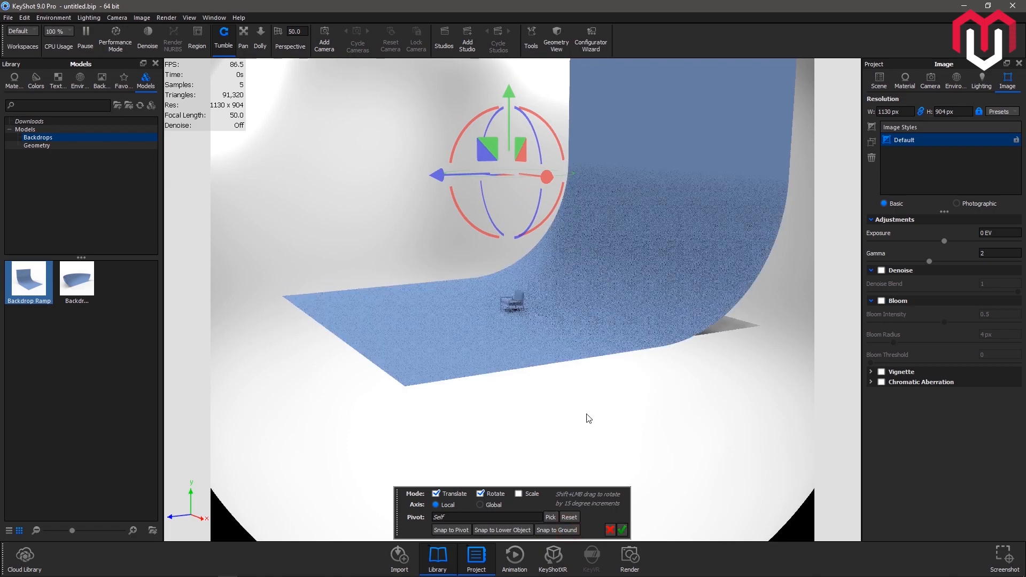
Scale the backdrop ramp uniformly to 0.7 and confirm its placement.
{"action": "scroll", "coordinate": [523, 329], "scroll_direction": "up", "scroll_amount": 3}
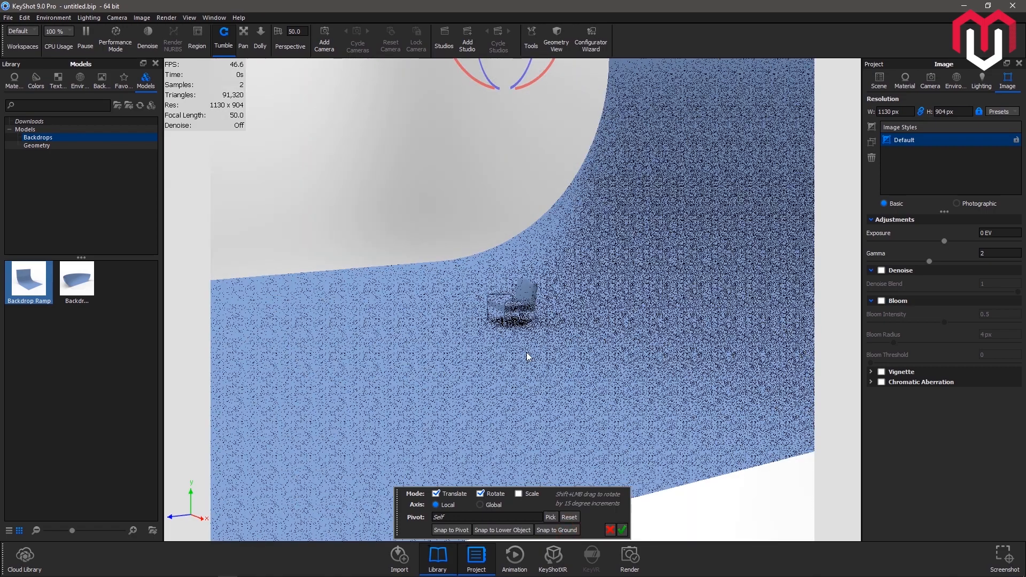
{"action": "scroll", "coordinate": [743, 360], "scroll_direction": "up", "scroll_amount": 2}
{"action": "left_click_drag", "start_coordinate": [815, 360], "coordinate": [577, 382]}
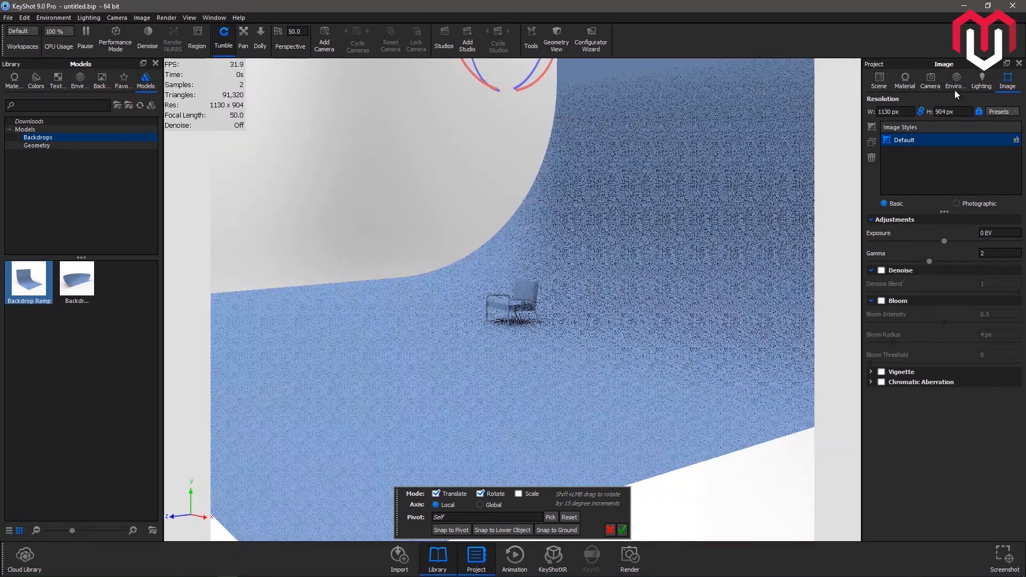
{"action": "left_click", "coordinate": [879, 80]}
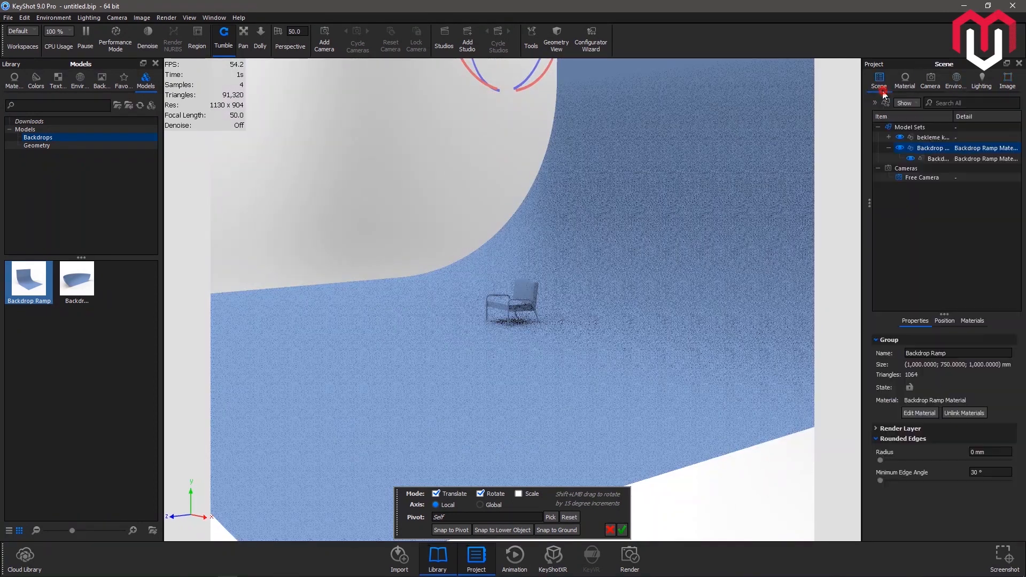
{"action": "left_click", "coordinate": [944, 321]}
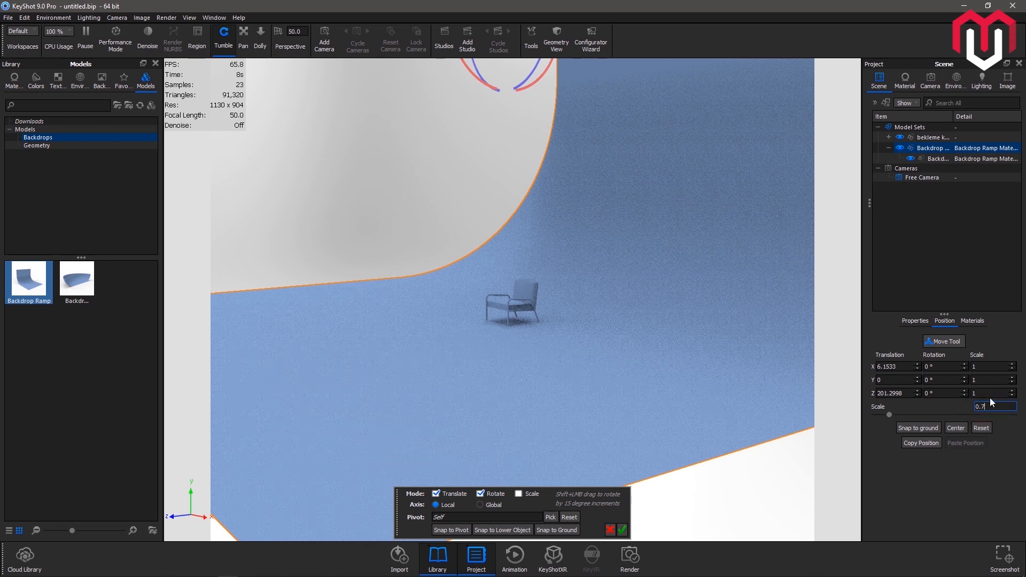
{"action": "key", "text": "Return"}
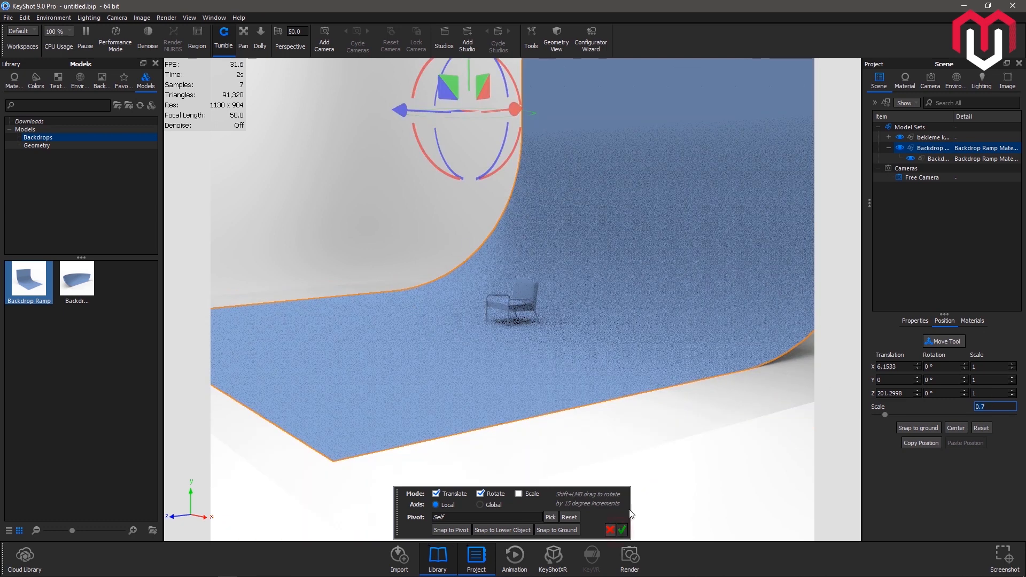
{"action": "key", "text": "Return"}
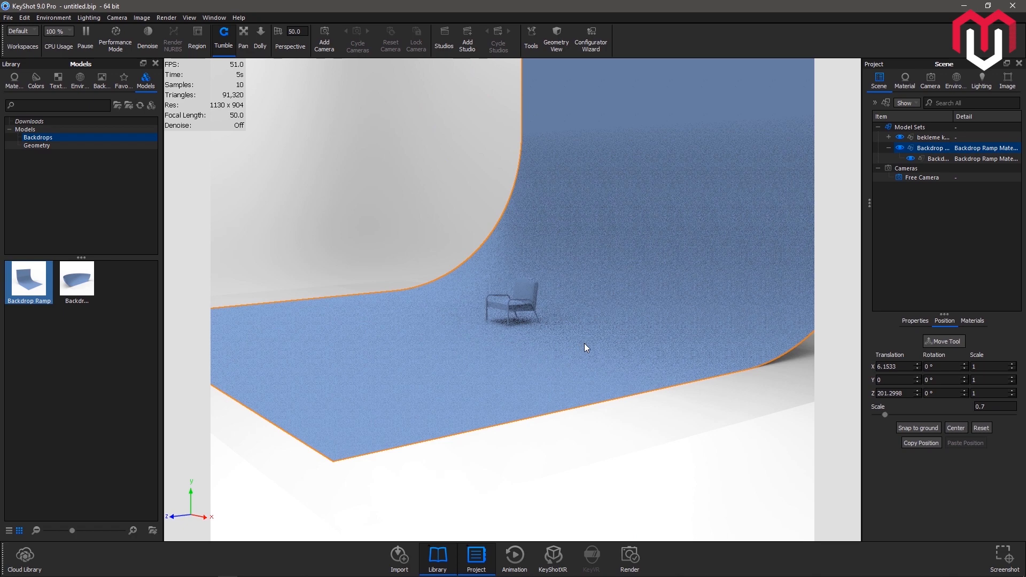
Move the backdrop ramp part along the Z axis to about -114 and confirm the move.
{"action": "scroll", "coordinate": [532, 335], "scroll_direction": "up", "scroll_amount": 5}
{"action": "left_click", "coordinate": [550, 409]}
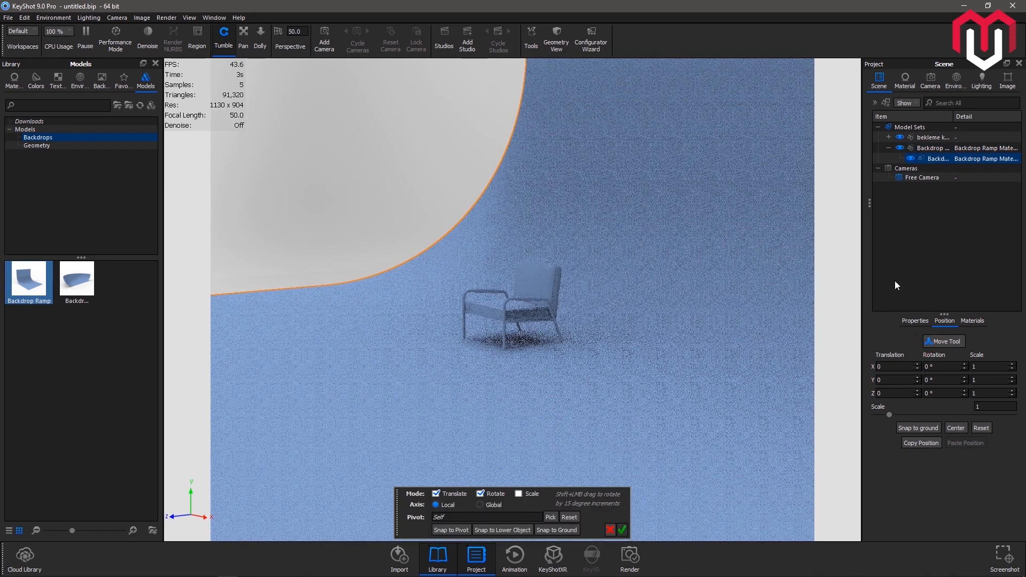
{"action": "scroll", "coordinate": [588, 432], "scroll_direction": "down", "scroll_amount": 6}
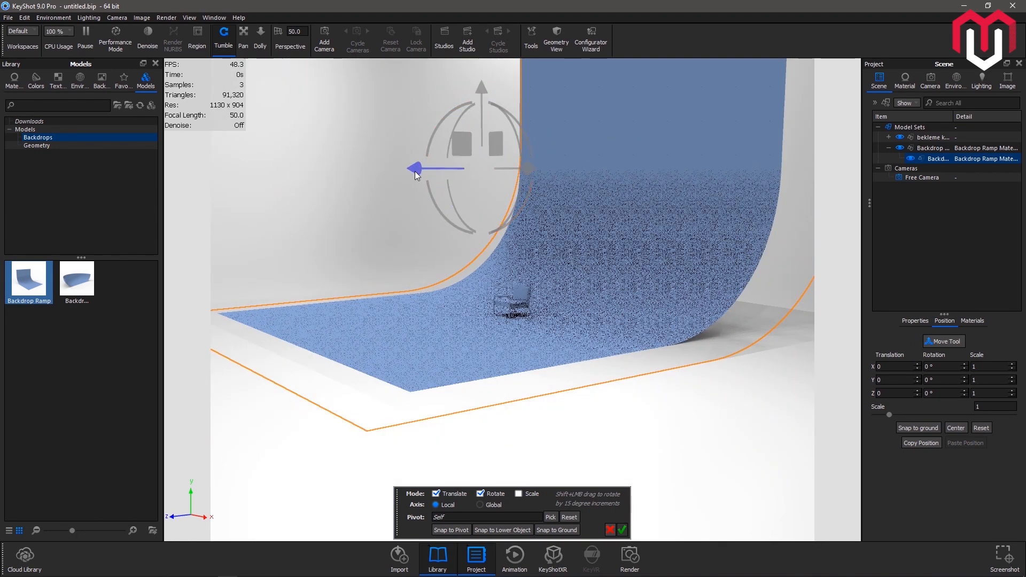
{"action": "left_click_drag", "start_coordinate": [420, 169], "coordinate": [470, 163]}
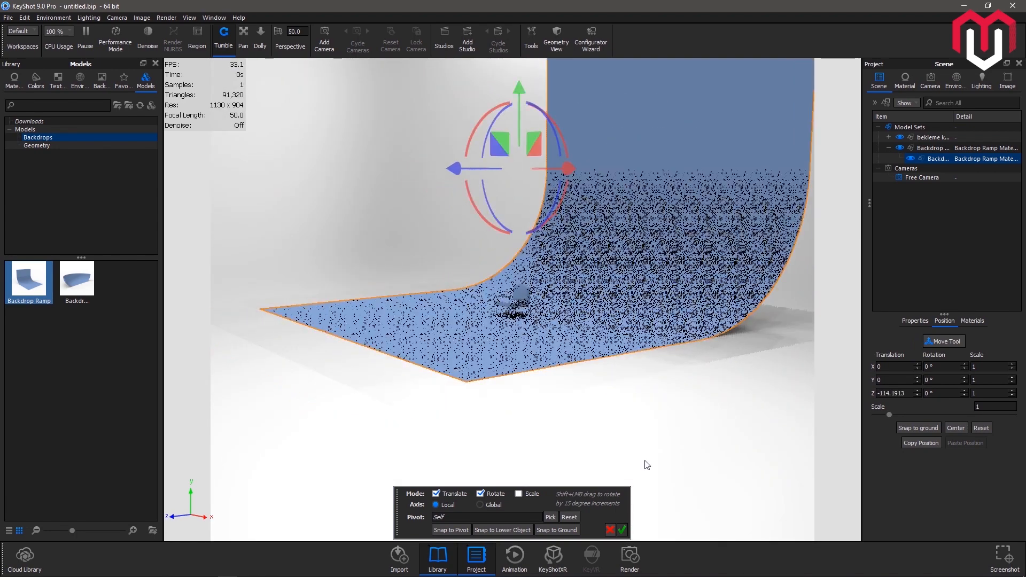
{"action": "left_click", "coordinate": [622, 529]}
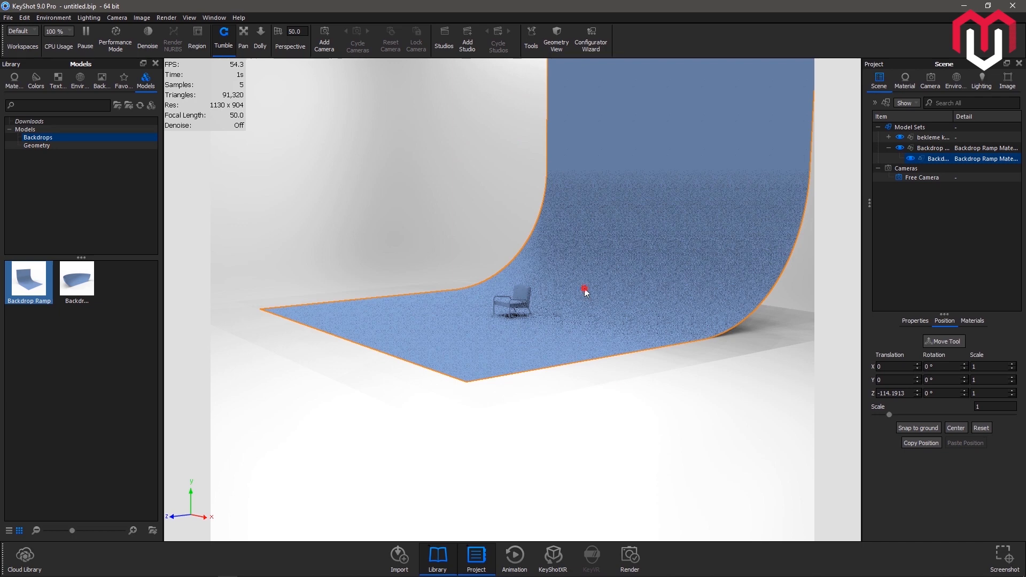
Add a Plane primitive to the scene with the chair and backdrop ramp.
{"action": "left_click", "coordinate": [633, 295]}
{"action": "left_click_drag", "start_coordinate": [684, 299], "coordinate": [863, 318]}
{"action": "left_click_drag", "start_coordinate": [586, 298], "coordinate": [724, 310]}
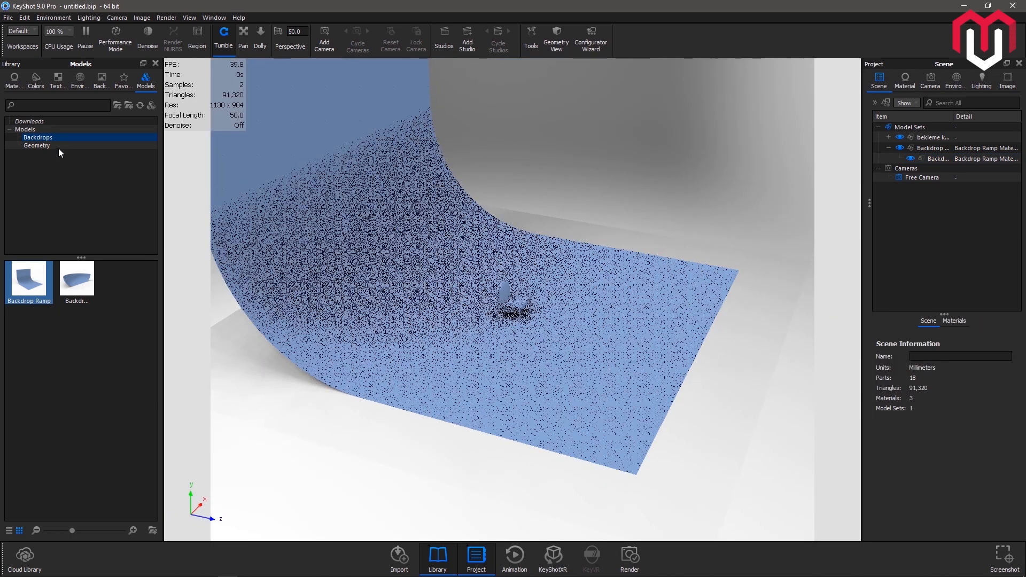
{"action": "left_click", "coordinate": [27, 18]}
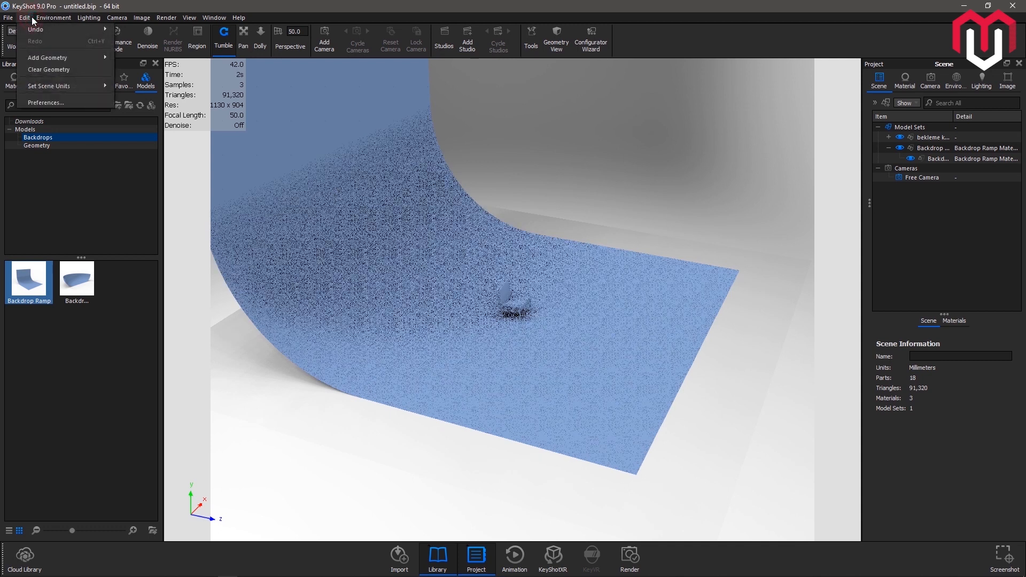
{"action": "mouse_move", "coordinate": [48, 57]}
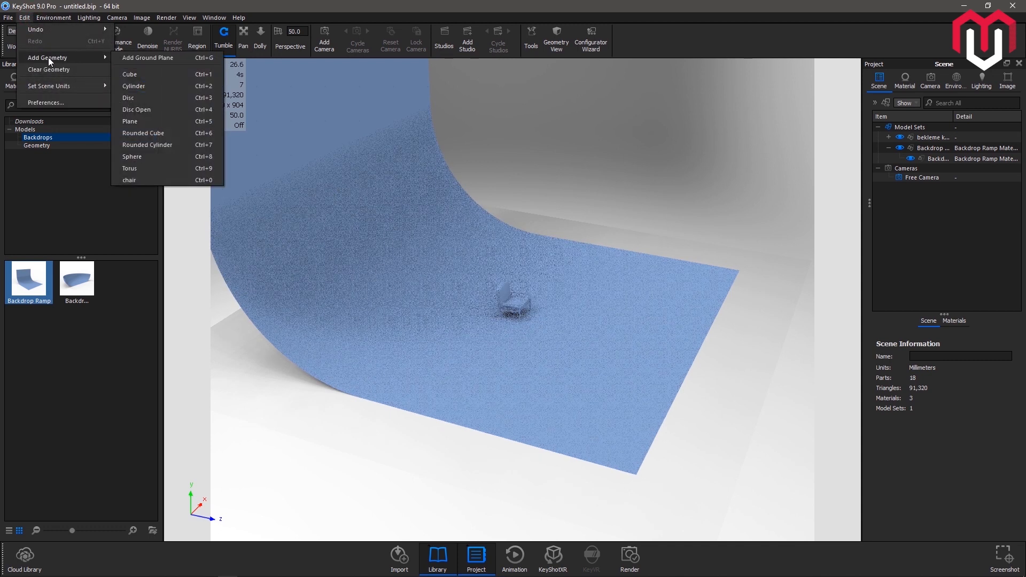
{"action": "left_click", "coordinate": [165, 121]}
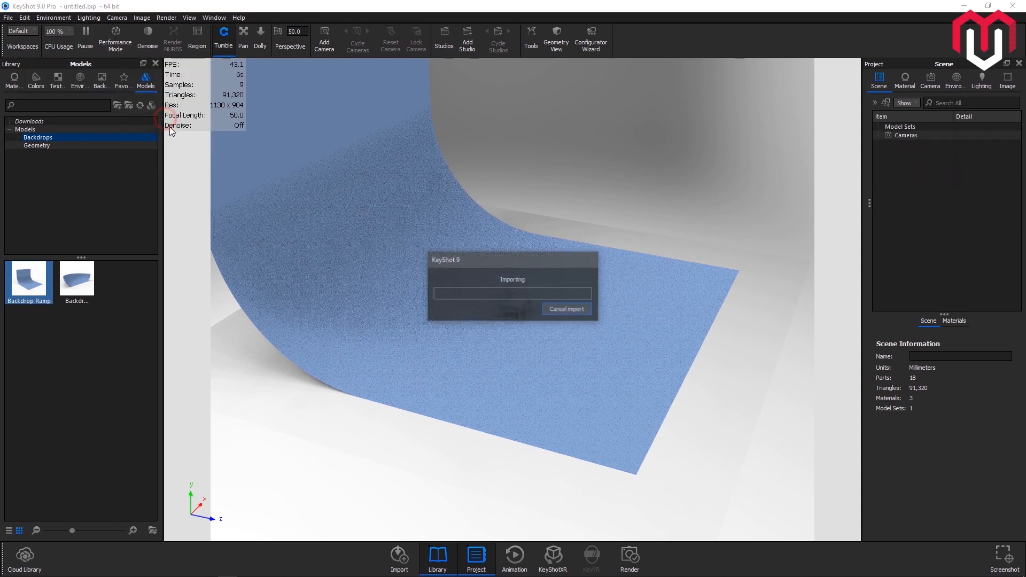
Rotate the new plane 90° about the X axis so it stands upright behind the chair.
{"action": "left_click_drag", "start_coordinate": [582, 333], "coordinate": [460, 338]}
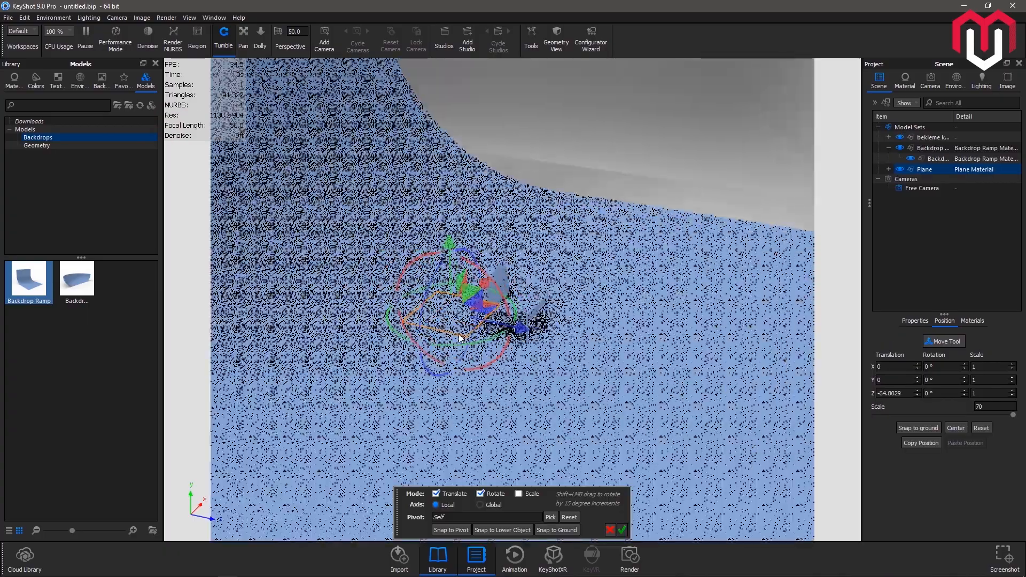
{"action": "scroll", "coordinate": [459, 338], "scroll_direction": "up", "scroll_amount": 4}
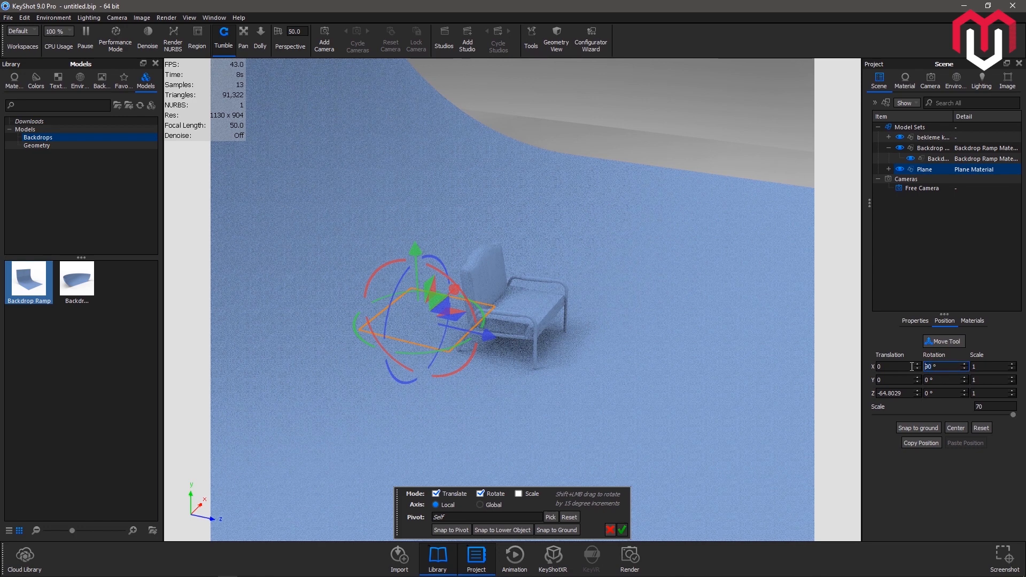
{"action": "key", "text": "Return"}
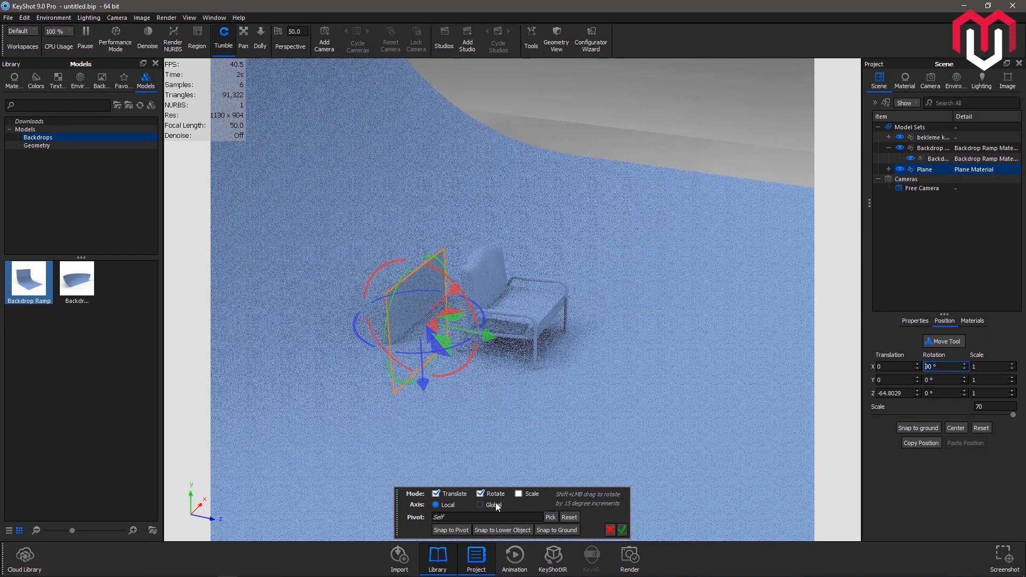
Restrict the move tool to scaling, scale the plane uniformly to about 787, and confirm.
{"action": "left_click", "coordinate": [484, 494]}
{"action": "left_click", "coordinate": [463, 494]}
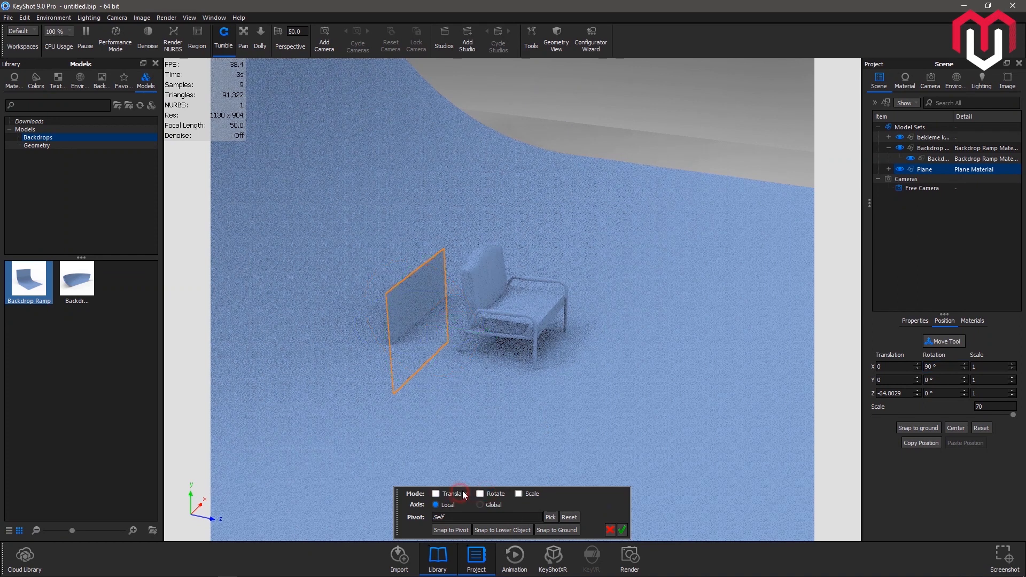
{"action": "left_click", "coordinate": [520, 495]}
{"action": "left_click_drag", "start_coordinate": [492, 377], "coordinate": [434, 352]}
{"action": "scroll", "coordinate": [435, 352], "scroll_direction": "down", "scroll_amount": 4}
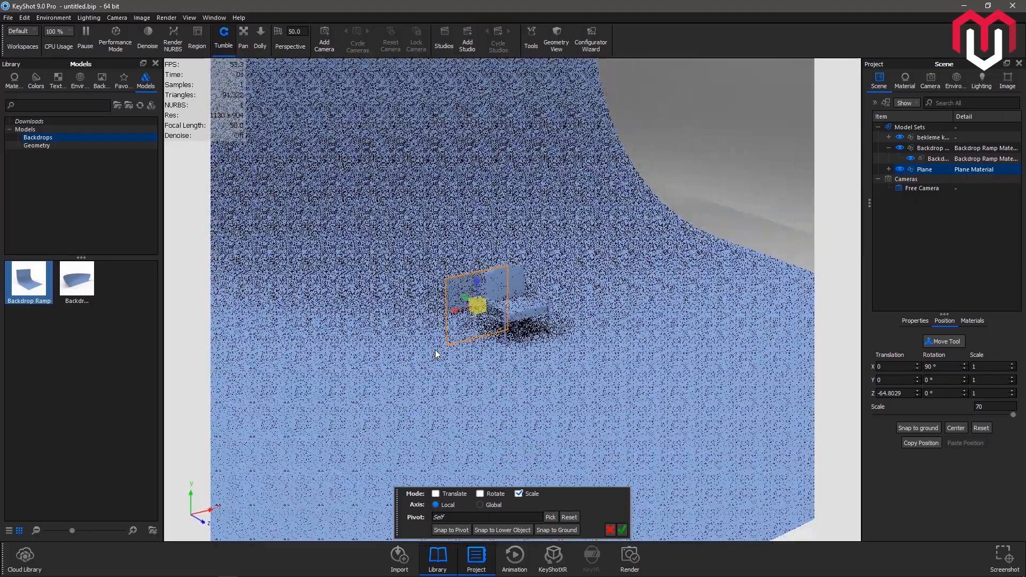
{"action": "left_click_drag", "start_coordinate": [482, 293], "coordinate": [508, 295]}
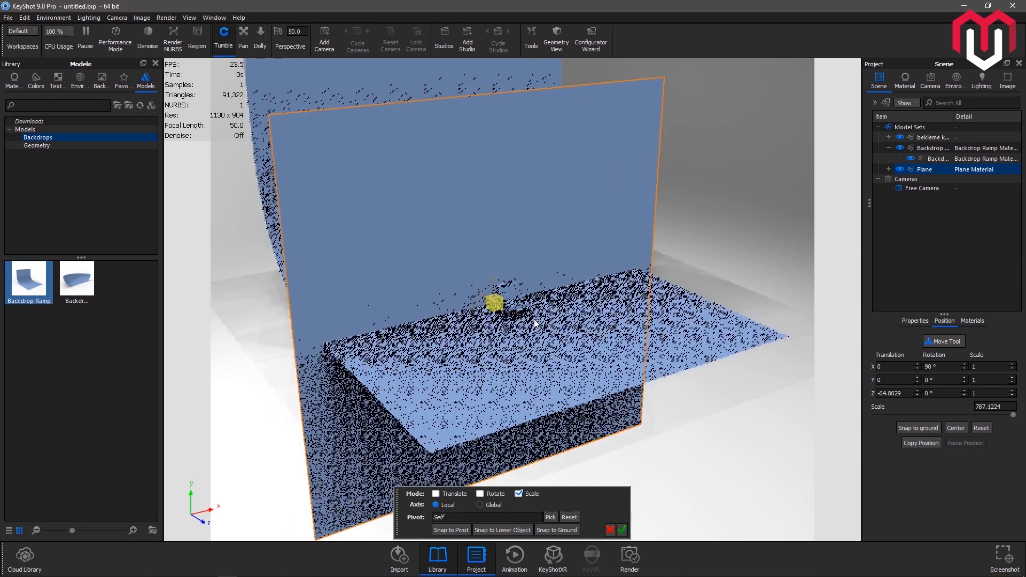
{"action": "left_click", "coordinate": [623, 529]}
Move the upright plane back along the Z axis to about -88.9 and confirm the placement.
{"action": "scroll", "coordinate": [535, 306], "scroll_direction": "up", "scroll_amount": 5}
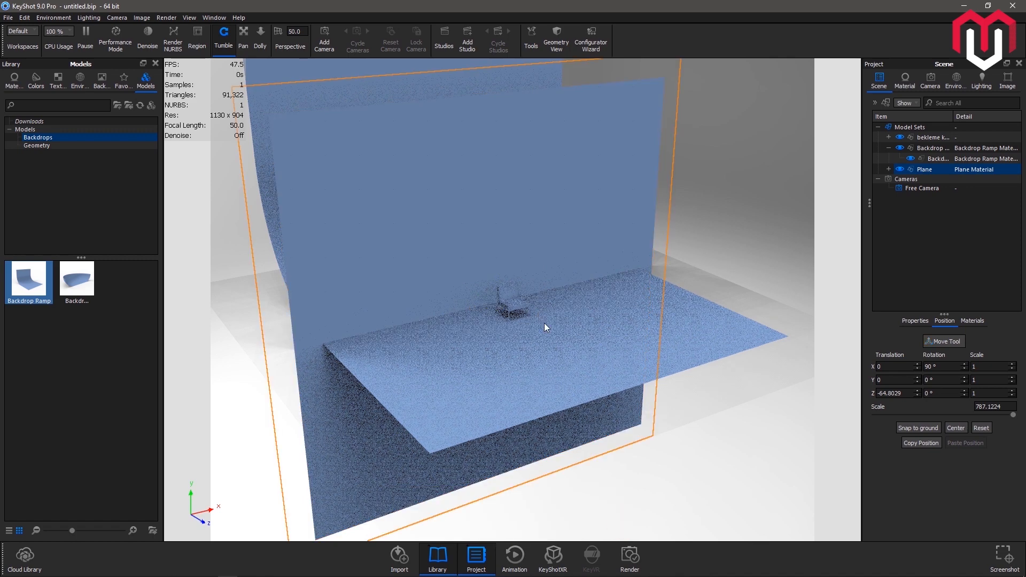
{"action": "scroll", "coordinate": [556, 351], "scroll_direction": "down", "scroll_amount": 5}
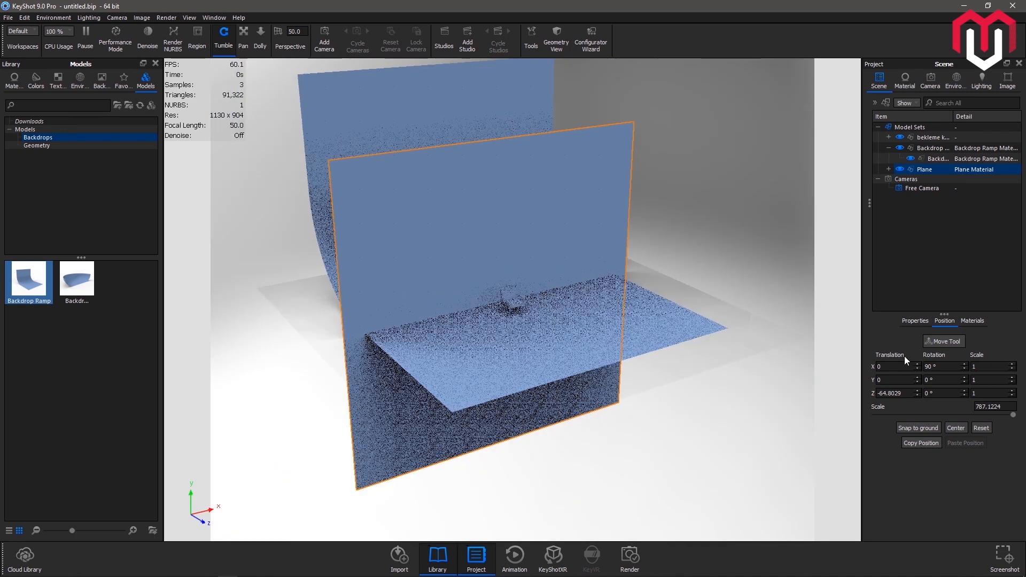
{"action": "left_click", "coordinate": [943, 341]}
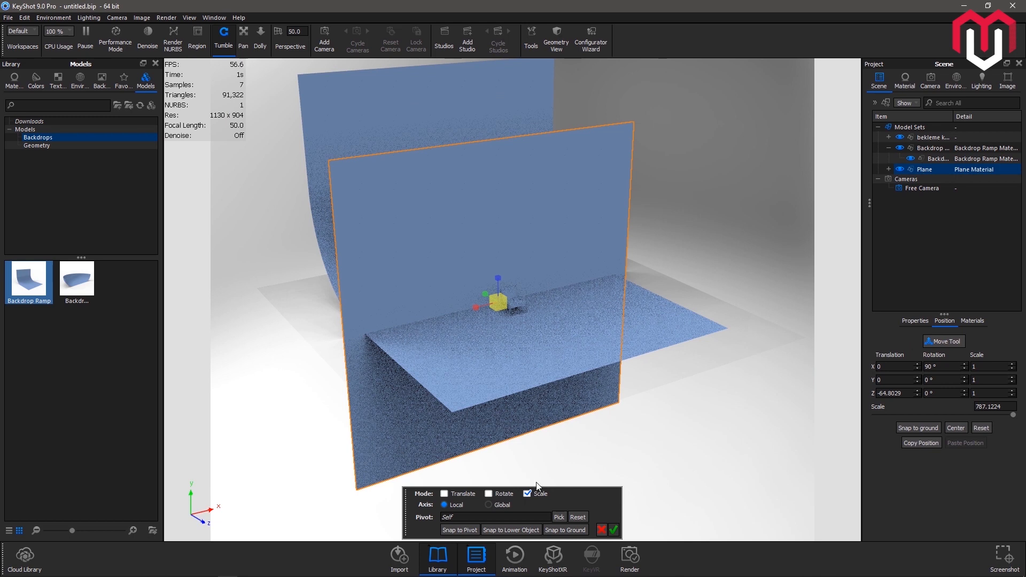
{"action": "left_click", "coordinate": [470, 495]}
{"action": "left_click_drag", "start_coordinate": [543, 331], "coordinate": [528, 326]}
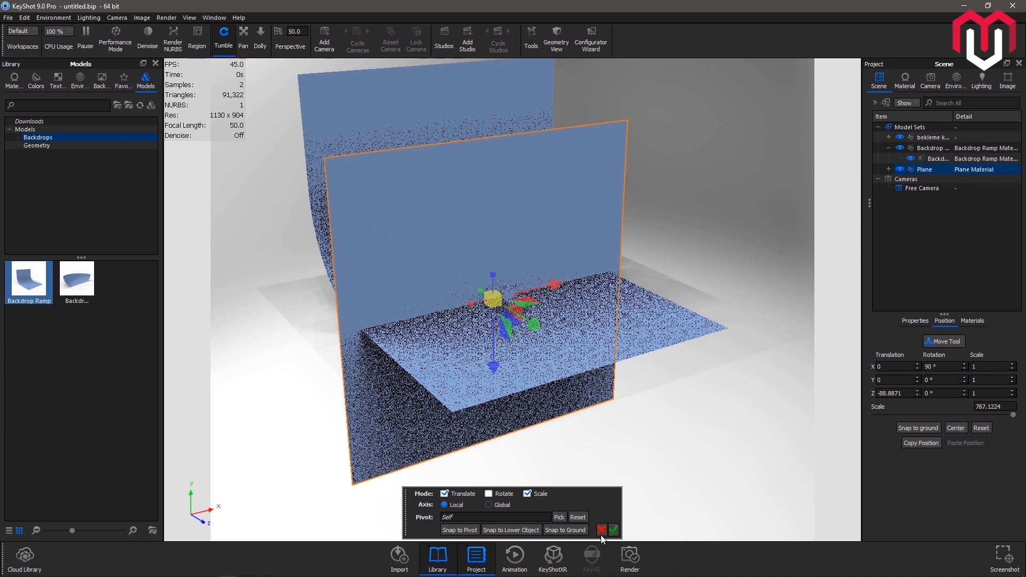
{"action": "left_click", "coordinate": [732, 255]}
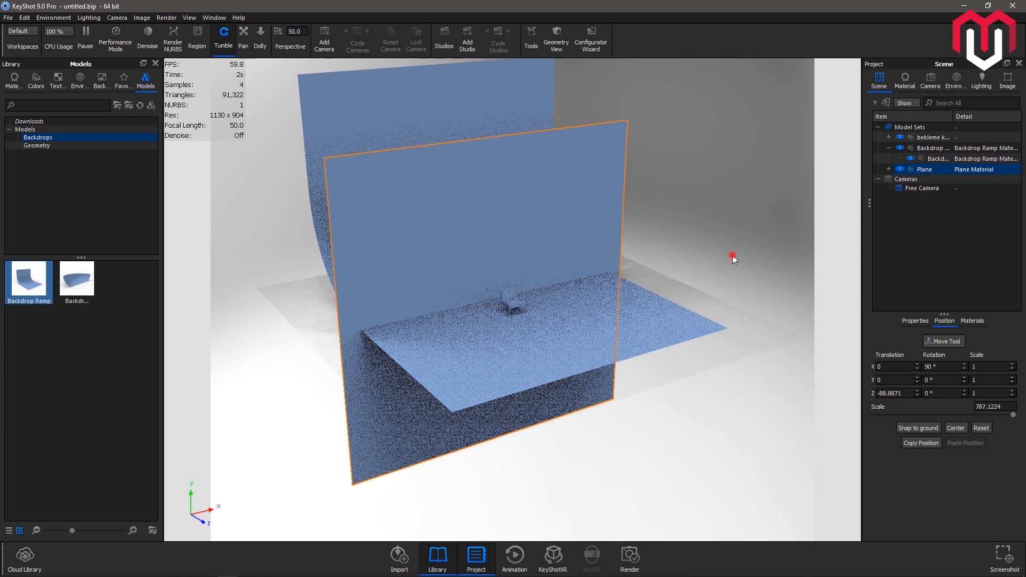
Move the whole chair model along the Z axis to about 49.3, away from the wall plane, and confirm.
{"action": "left_click", "coordinate": [732, 255]}
{"action": "scroll", "coordinate": [503, 287], "scroll_direction": "up", "scroll_amount": 7}
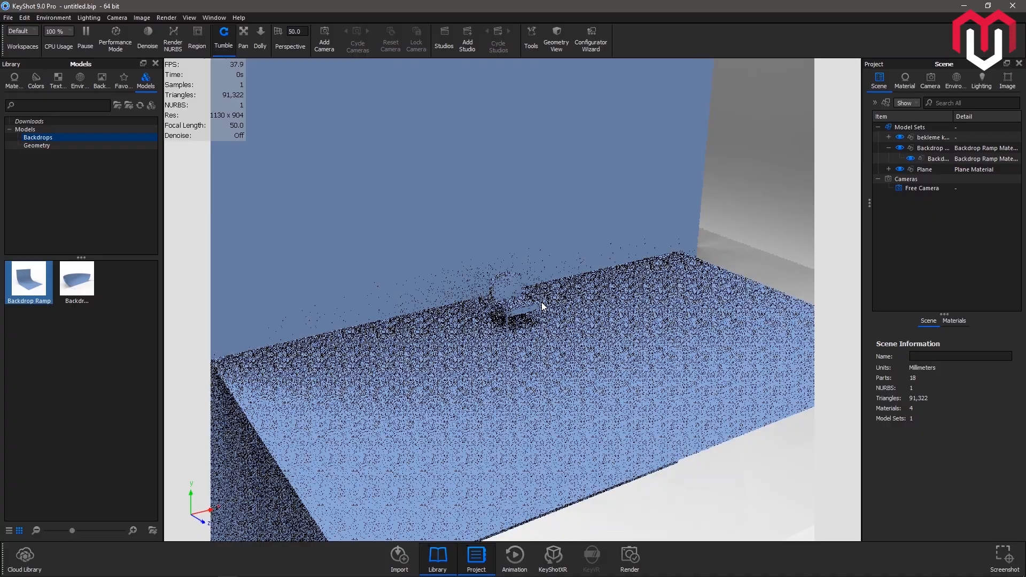
{"action": "scroll", "coordinate": [542, 306], "scroll_direction": "up", "scroll_amount": 8}
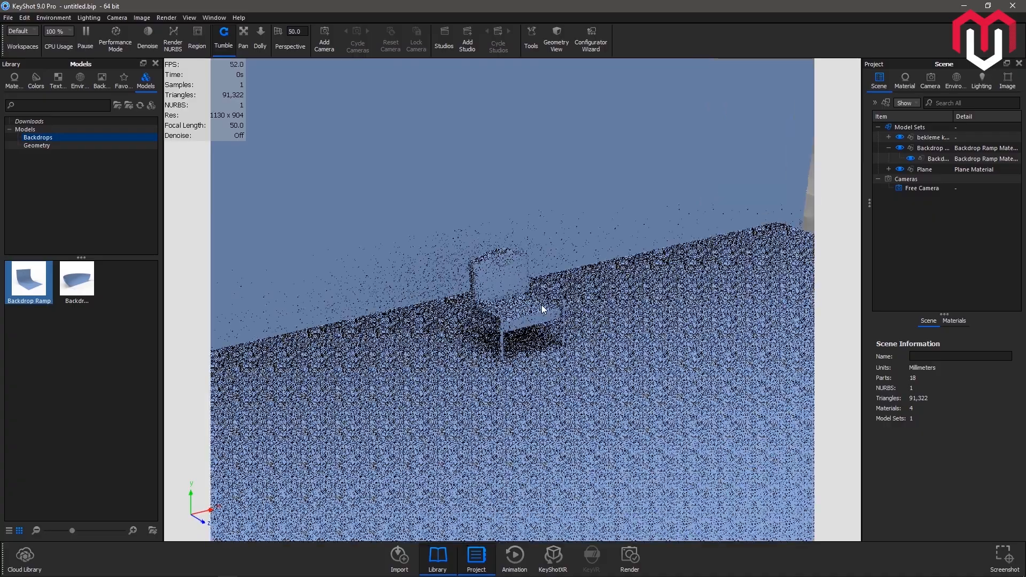
{"action": "left_click_drag", "start_coordinate": [514, 386], "coordinate": [251, 370]}
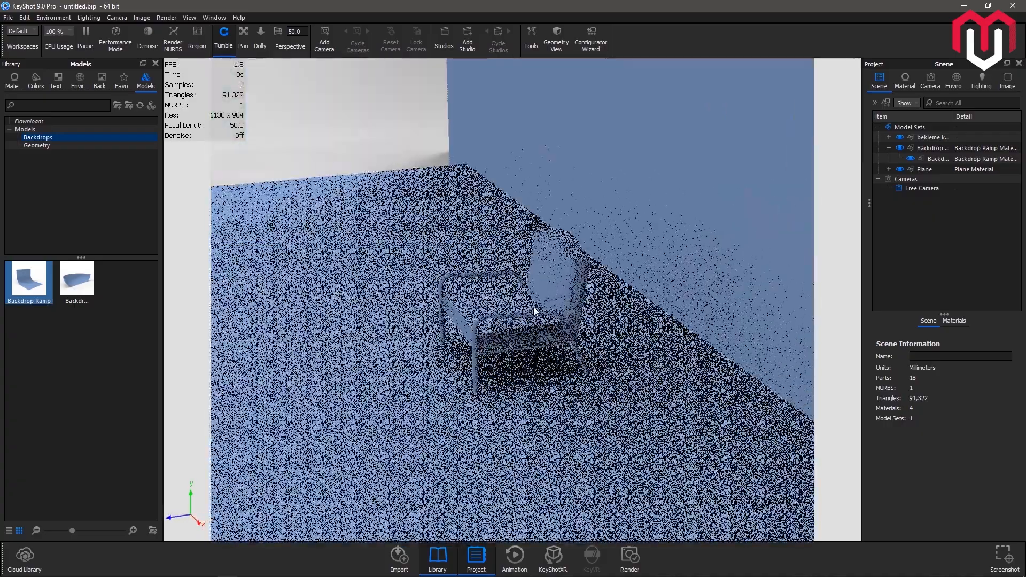
{"action": "scroll", "coordinate": [534, 311], "scroll_direction": "down", "scroll_amount": 3}
{"action": "left_click", "coordinate": [915, 136]}
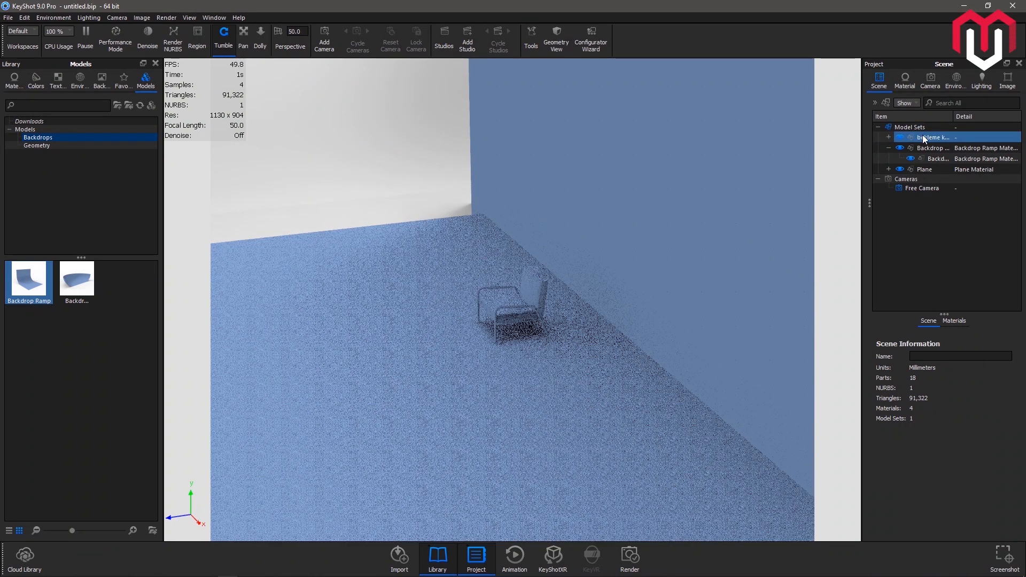
{"action": "left_click", "coordinate": [922, 135]}
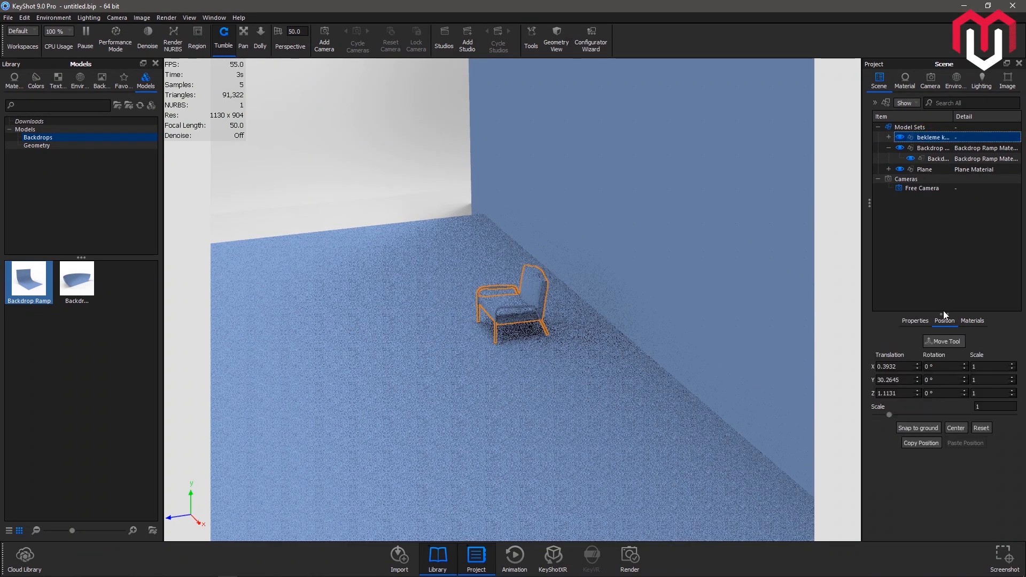
{"action": "left_click", "coordinate": [947, 342]}
{"action": "mouse_move", "coordinate": [450, 306]}
{"action": "left_mouse_down"}
{"action": "mouse_move", "coordinate": [399, 315]}
{"action": "mouse_move", "coordinate": [394, 298]}
{"action": "mouse_move", "coordinate": [453, 323]}
{"action": "left_mouse_up"}
{"action": "left_click", "coordinate": [613, 531]}
Apply the Stainless Steel Polished material from the metal library to the chair's tubular frame.
{"action": "scroll", "coordinate": [452, 320], "scroll_direction": "up", "scroll_amount": 5}
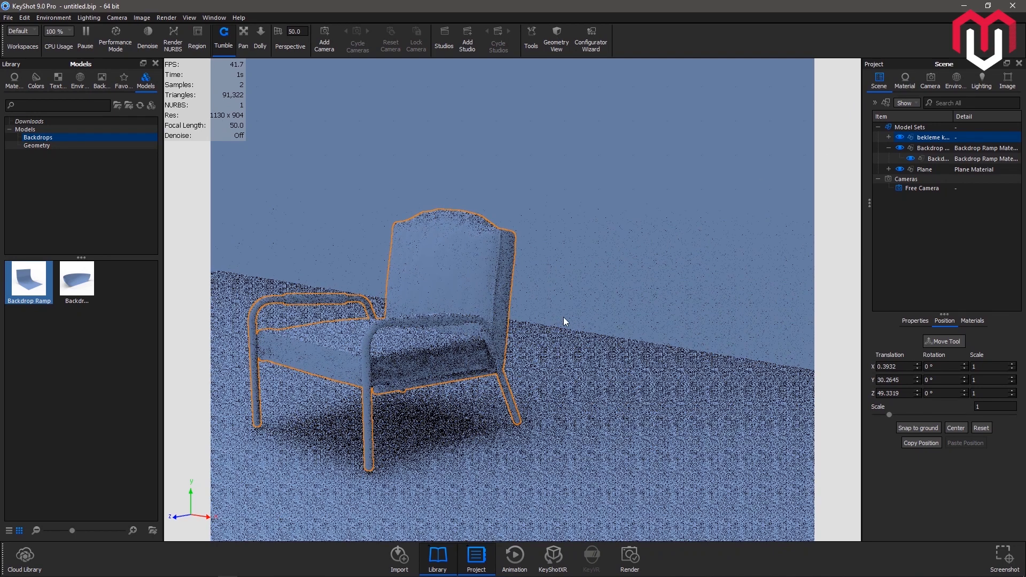
{"action": "left_click", "coordinate": [15, 80]}
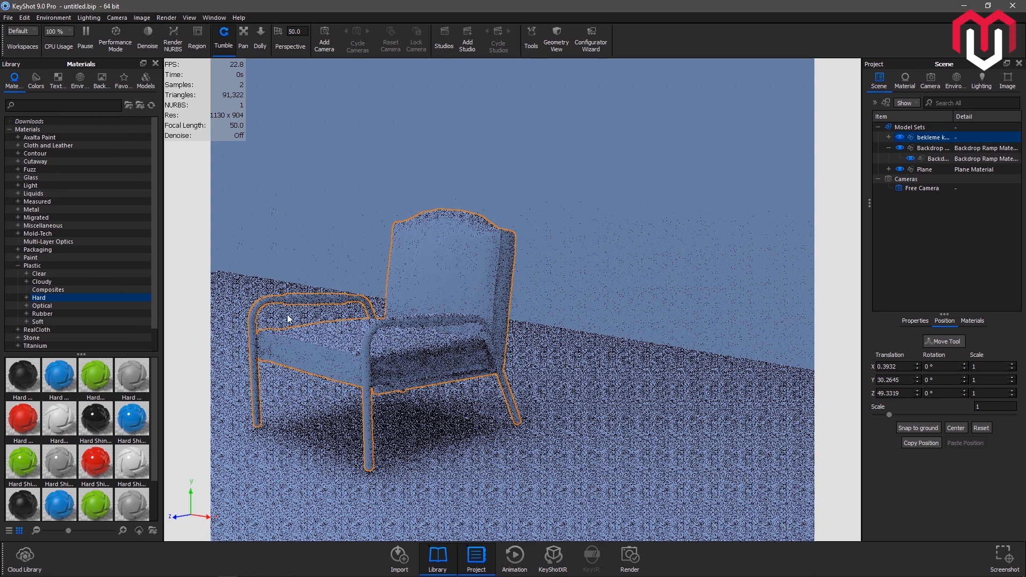
{"action": "left_click", "coordinate": [299, 298]}
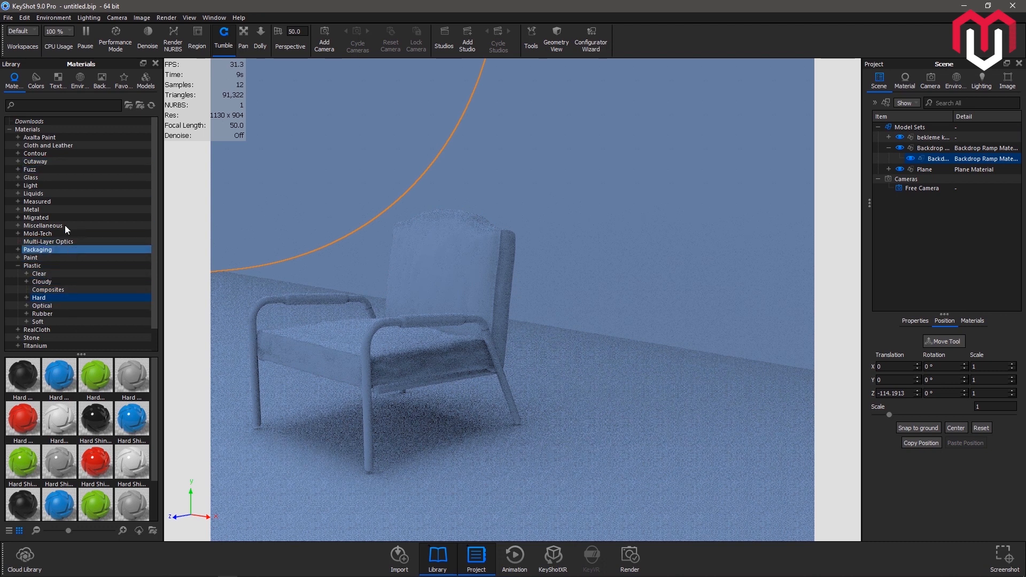
{"action": "left_click", "coordinate": [53, 209]}
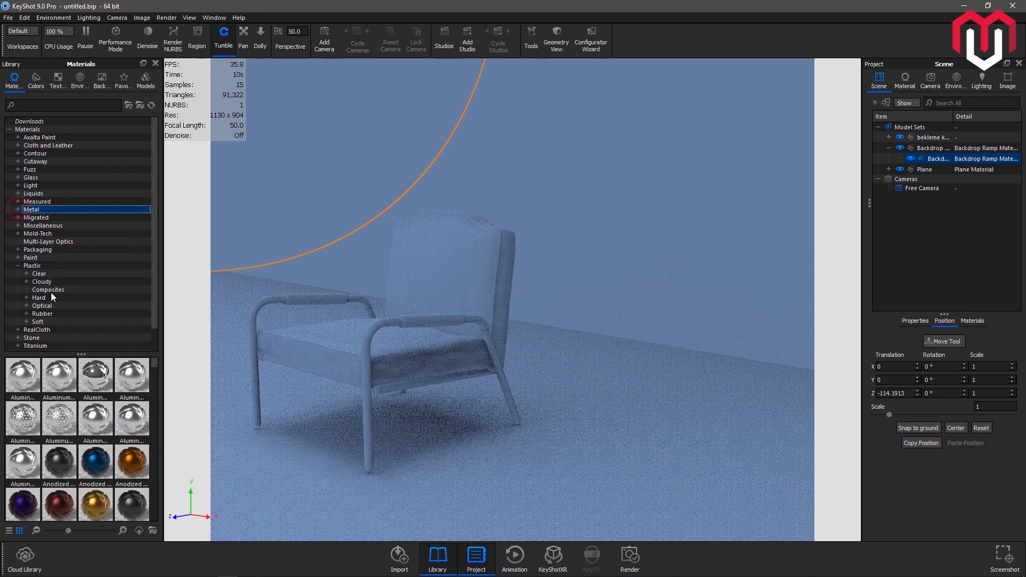
{"action": "left_click", "coordinate": [18, 210]}
{"action": "left_click", "coordinate": [54, 250]}
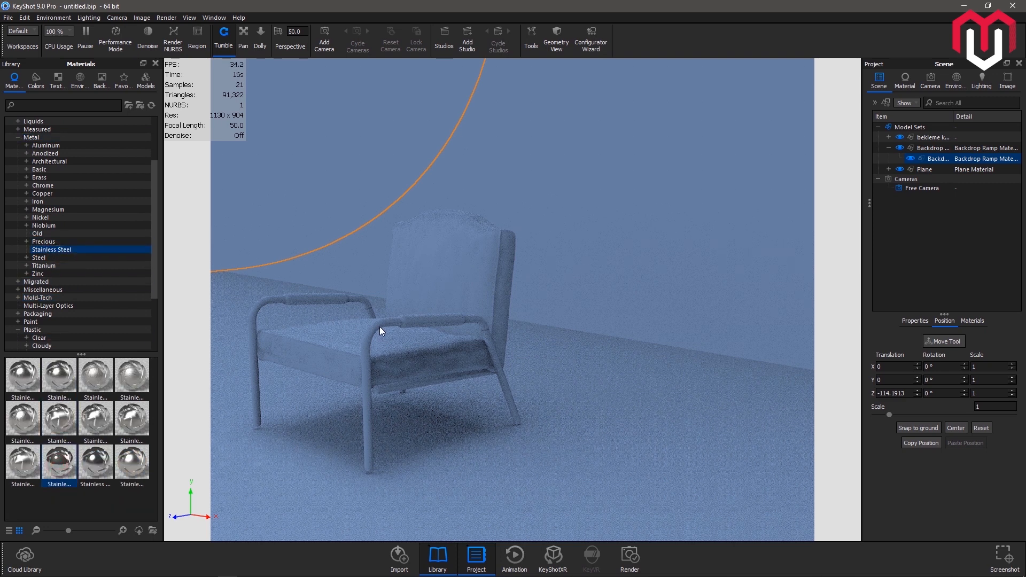
{"action": "left_click_drag", "start_coordinate": [379, 326], "coordinate": [380, 326]}
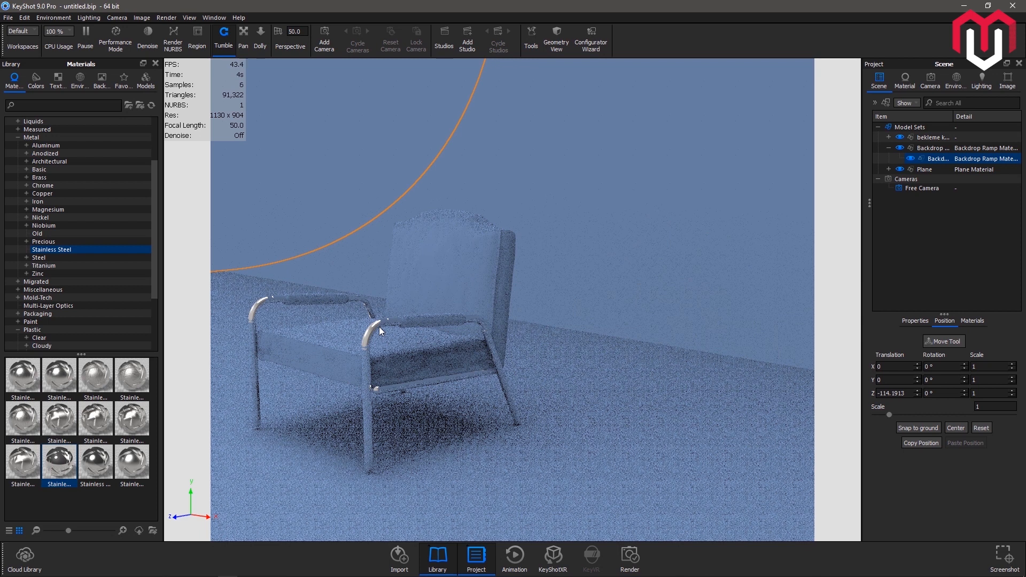
Select the chair's front leg tube and open the material graph of its Stainless Steel Polished material.
{"action": "left_click_drag", "start_coordinate": [366, 412], "coordinate": [697, 332]}
{"action": "scroll", "coordinate": [703, 331], "scroll_direction": "up", "scroll_amount": 1}
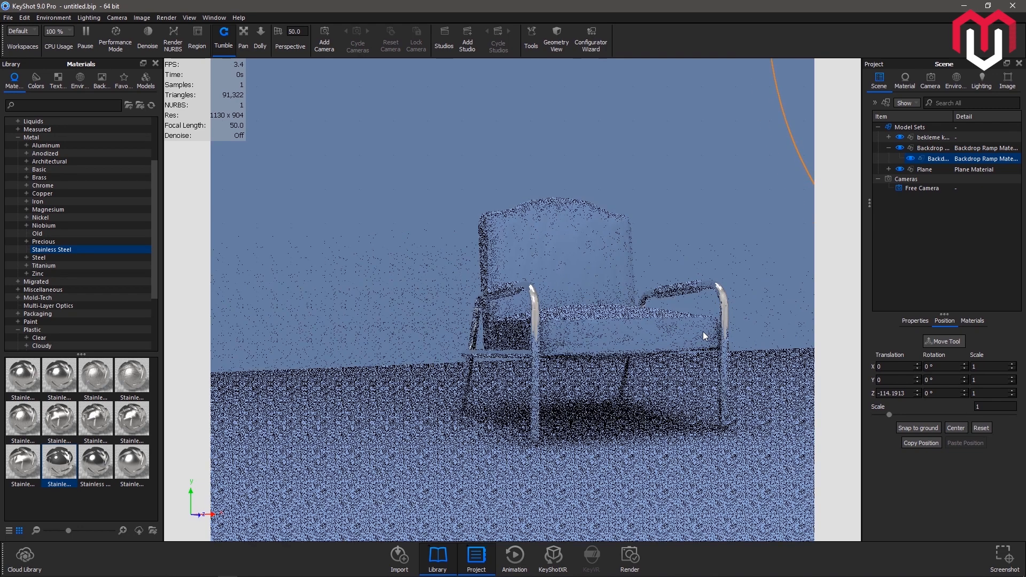
{"action": "scroll", "coordinate": [637, 326], "scroll_direction": "up", "scroll_amount": 3}
{"action": "middle_click_drag", "start_coordinate": [637, 326], "coordinate": [573, 325]}
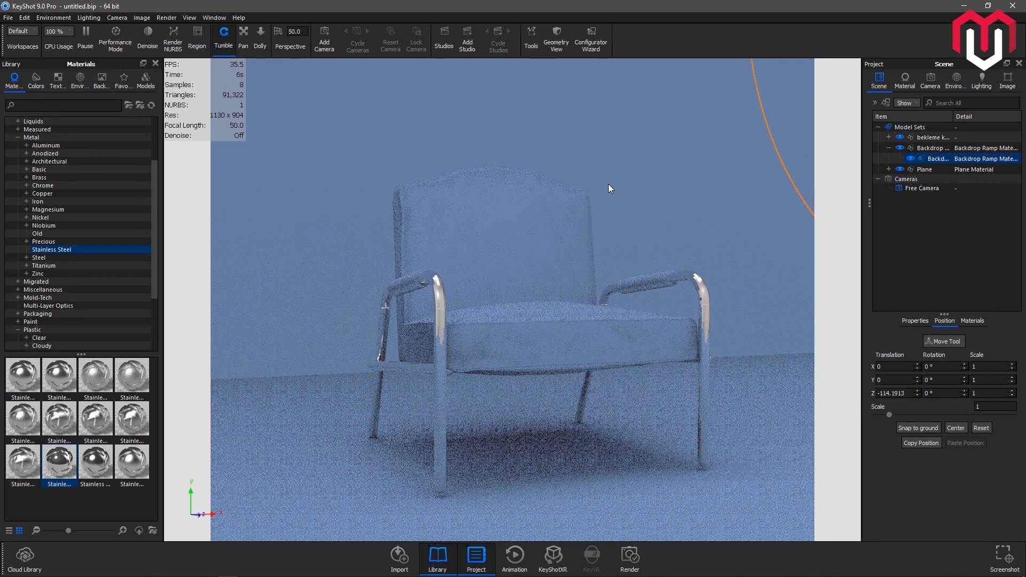
{"action": "left_click", "coordinate": [438, 313]}
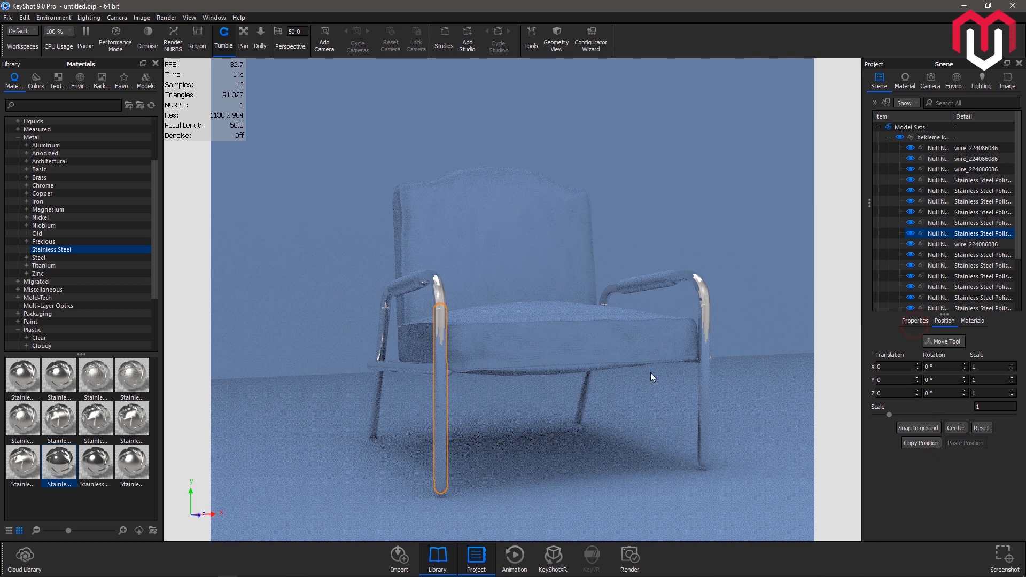
{"action": "left_click", "coordinate": [917, 423]}
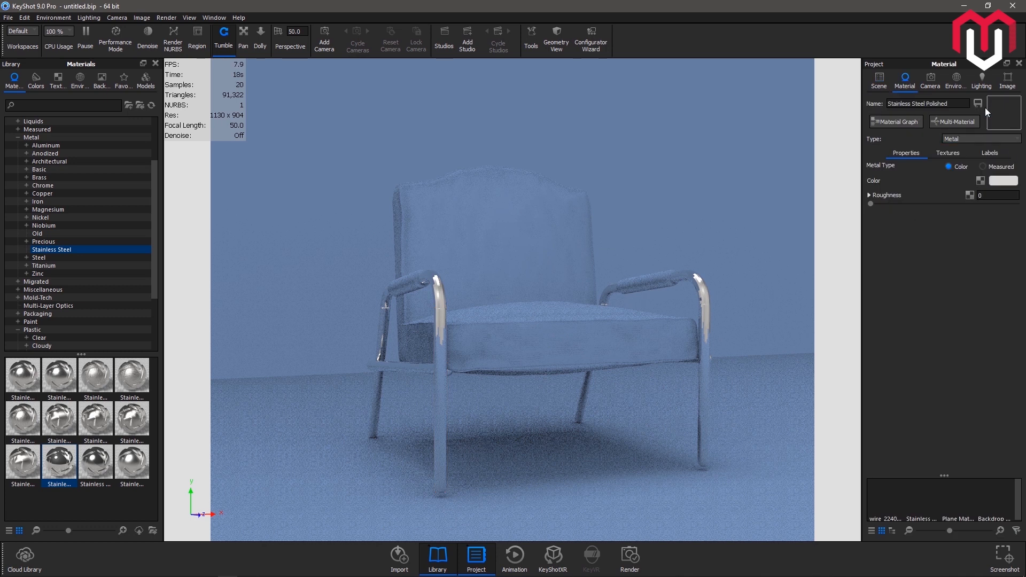
{"action": "left_click", "coordinate": [913, 121]}
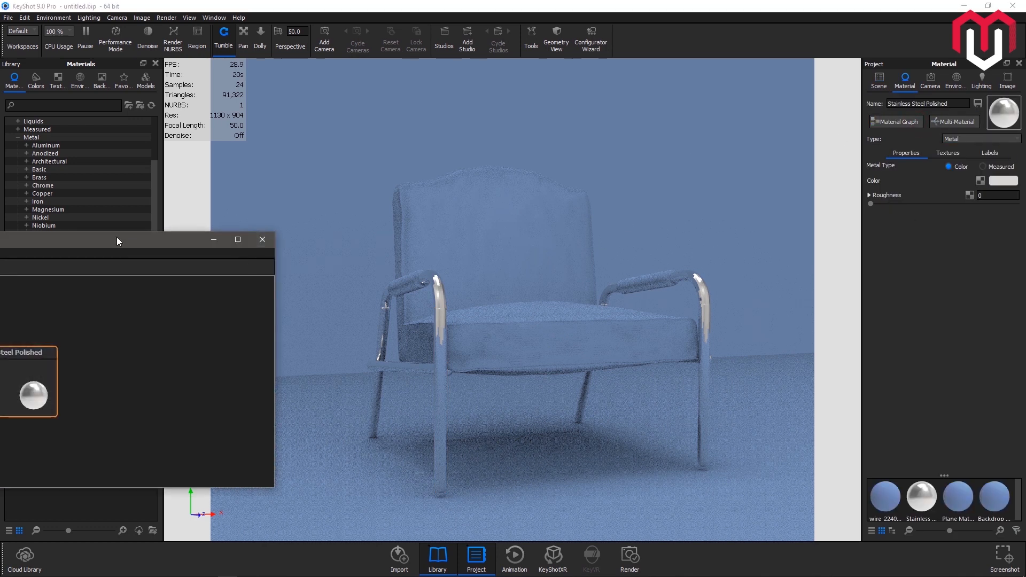
Place the material graph window beside the chair and spread the Metal and Material nodes apart to free up space.
{"action": "left_click_drag", "start_coordinate": [116, 240], "coordinate": [1025, 182]}
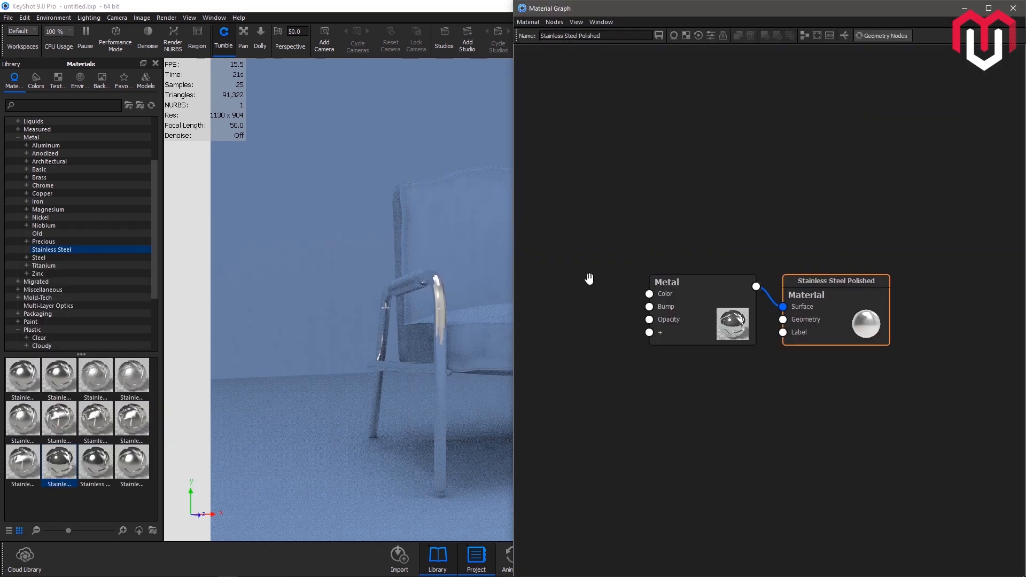
{"action": "mouse_move", "coordinate": [453, 294]}
{"action": "left_mouse_down"}
{"action": "mouse_move", "coordinate": [271, 287]}
{"action": "mouse_move", "coordinate": [342, 297]}
{"action": "left_mouse_up"}
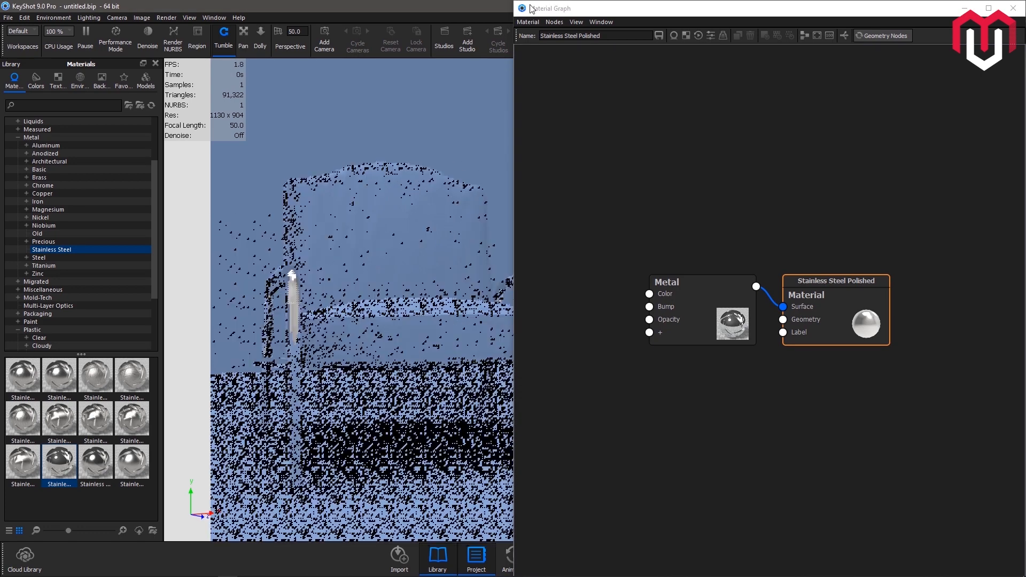
{"action": "left_click", "coordinate": [516, 2]}
{"action": "left_click_drag", "start_coordinate": [516, 2], "coordinate": [590, 165]}
{"action": "left_click_drag", "start_coordinate": [856, 406], "coordinate": [1007, 327]}
{"action": "left_click_drag", "start_coordinate": [771, 396], "coordinate": [831, 344]}
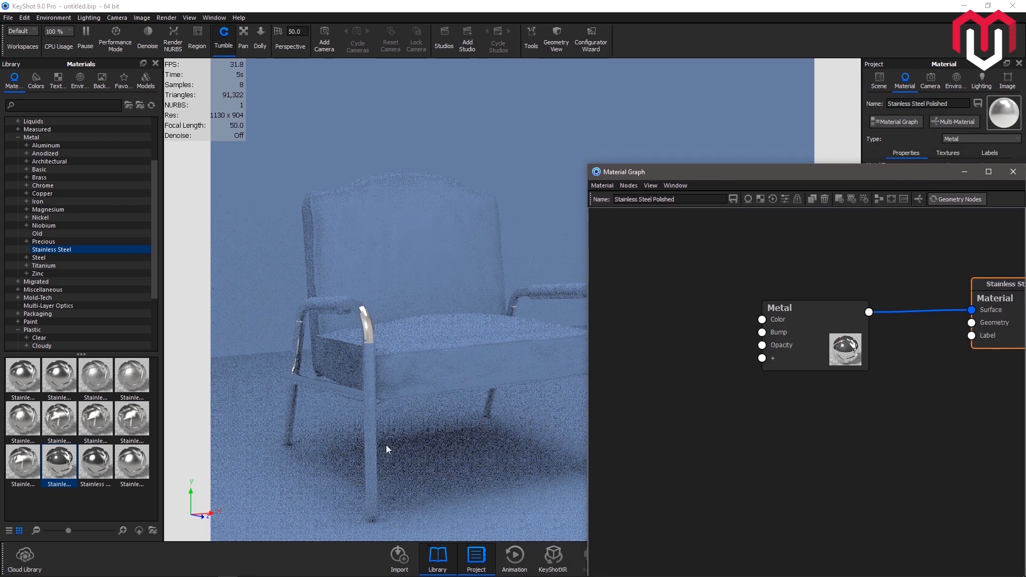
Add a Noise (Texture) node to the Stainless Steel Polished material graph and place it beside the Metal node.
{"action": "right_click", "coordinate": [651, 266]}
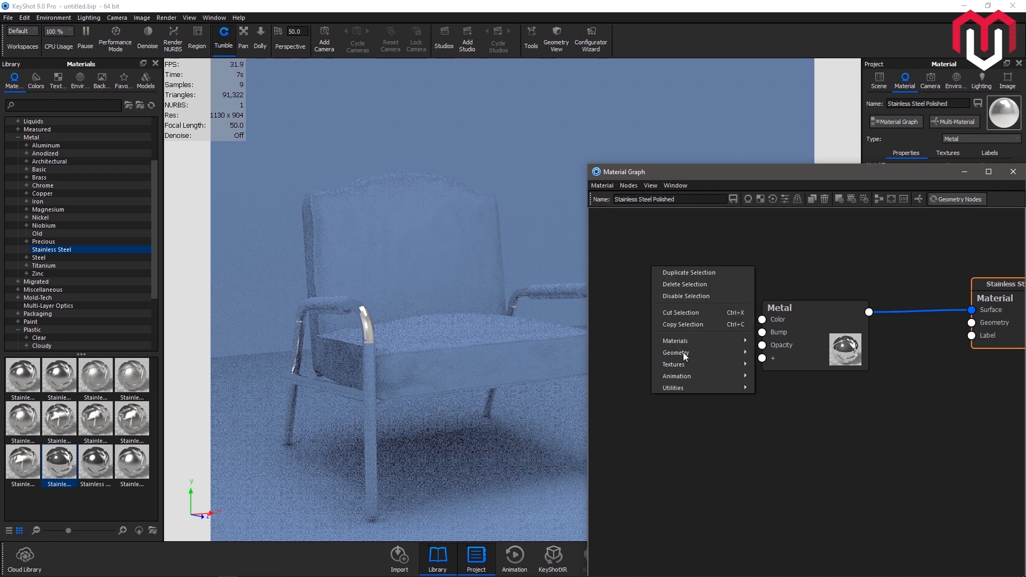
{"action": "mouse_move", "coordinate": [714, 364]}
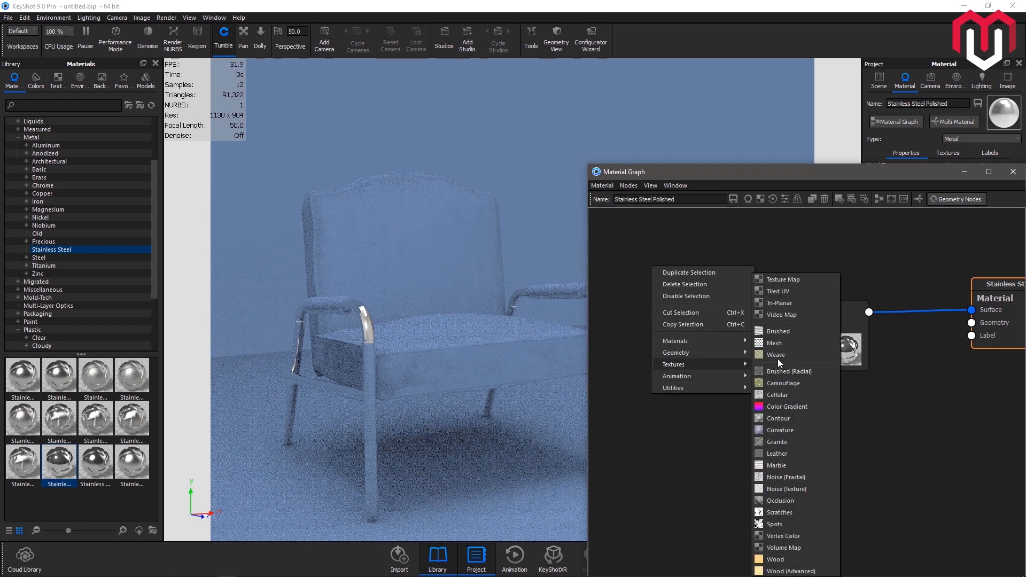
{"action": "left_click", "coordinate": [793, 487]}
{"action": "left_click_drag", "start_coordinate": [732, 298], "coordinate": [619, 369]}
Route the noise texture through a new Color To Number utility node into the Metal node's Roughness input.
{"action": "right_click", "coordinate": [633, 306]}
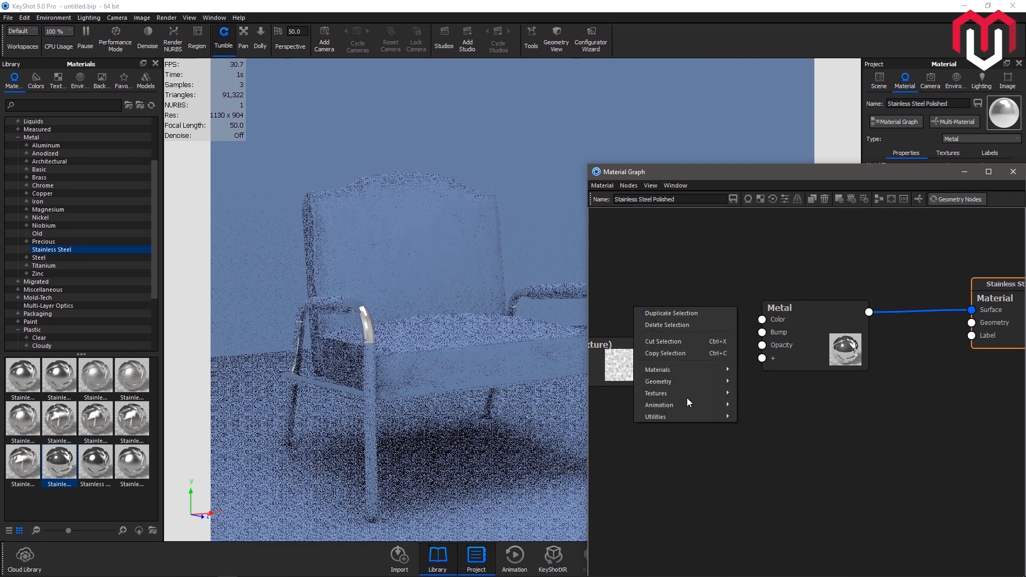
{"action": "mouse_move", "coordinate": [707, 415]}
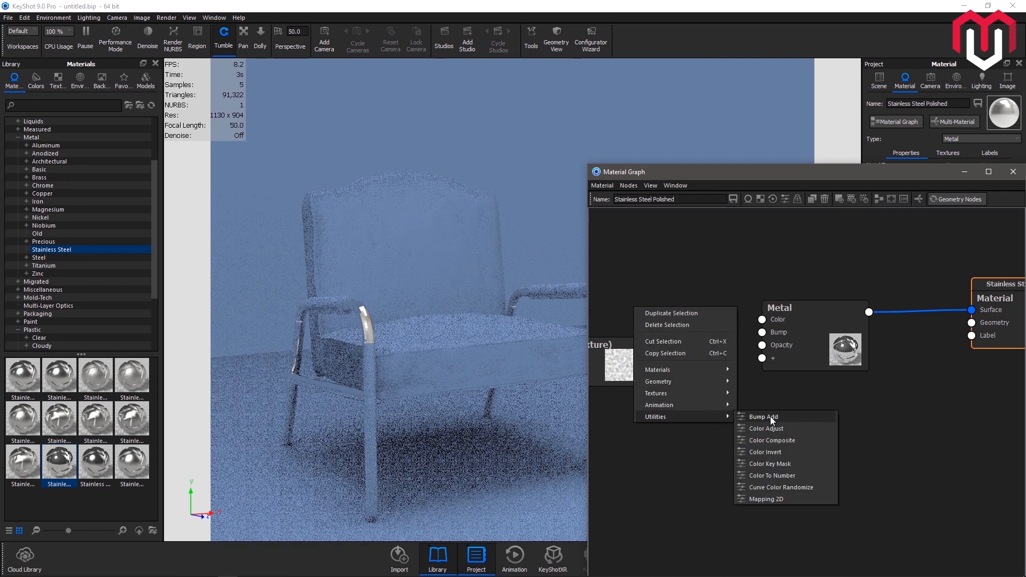
{"action": "left_click", "coordinate": [784, 475]}
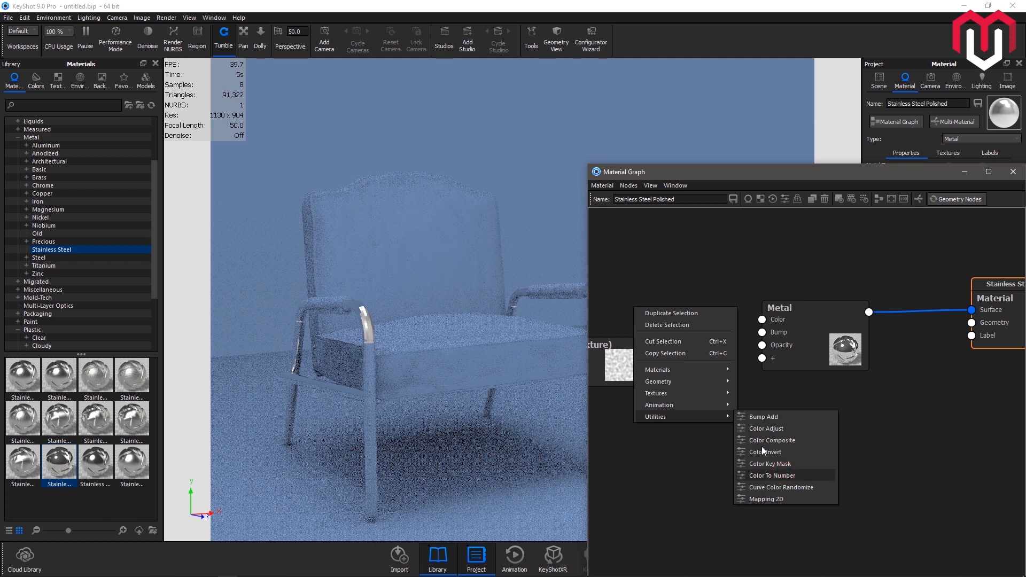
{"action": "left_click_drag", "start_coordinate": [696, 344], "coordinate": [692, 295]}
{"action": "left_click_drag", "start_coordinate": [644, 349], "coordinate": [629, 276]}
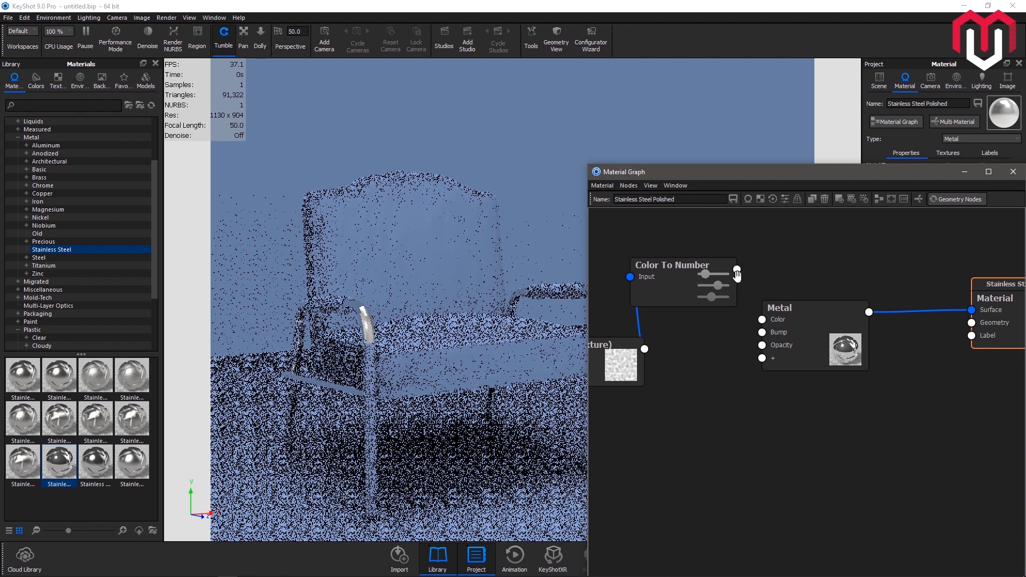
{"action": "left_click_drag", "start_coordinate": [803, 341], "coordinate": [803, 340]}
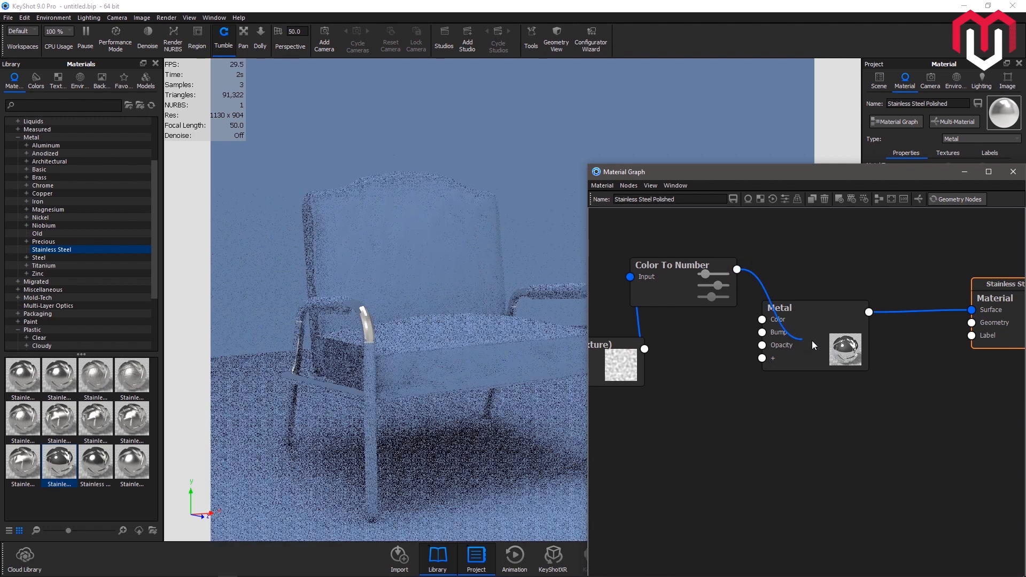
{"action": "left_click", "coordinate": [823, 355]}
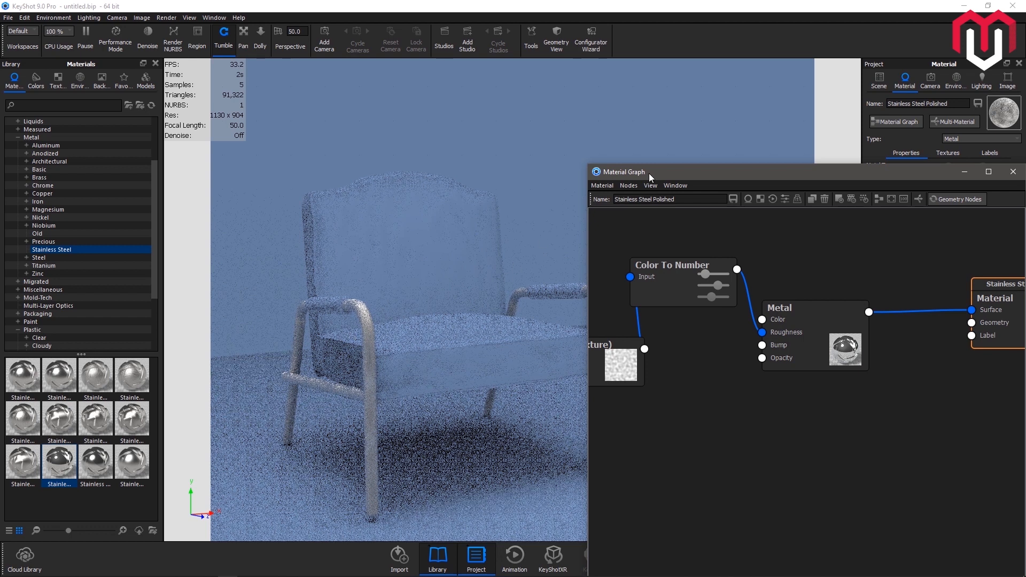
Examine the Color To Number node's input and output range properties, and close the material graph.
{"action": "left_click_drag", "start_coordinate": [697, 169], "coordinate": [20, 312]}
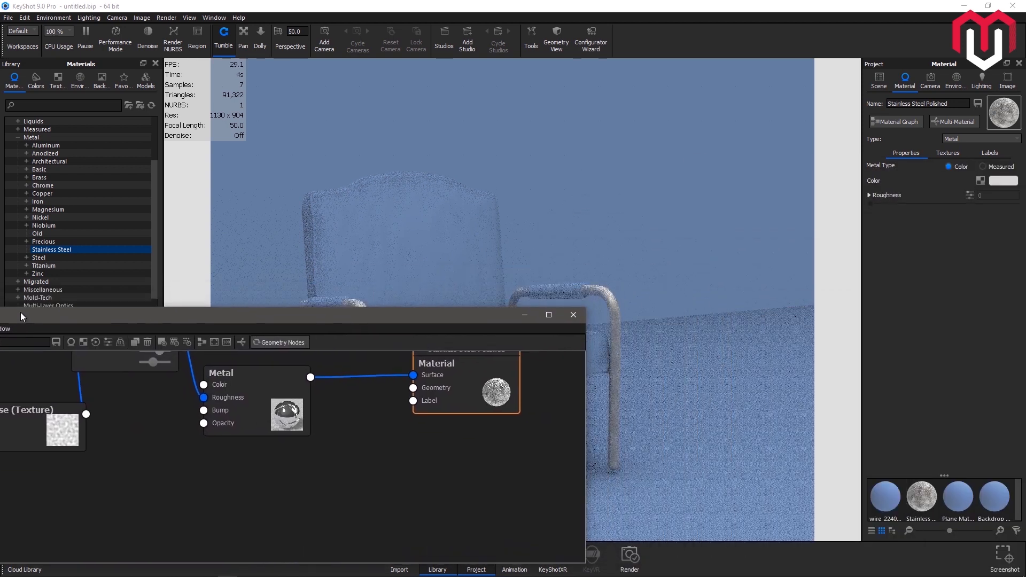
{"action": "left_click", "coordinate": [136, 368]}
{"action": "left_click", "coordinate": [136, 368]}
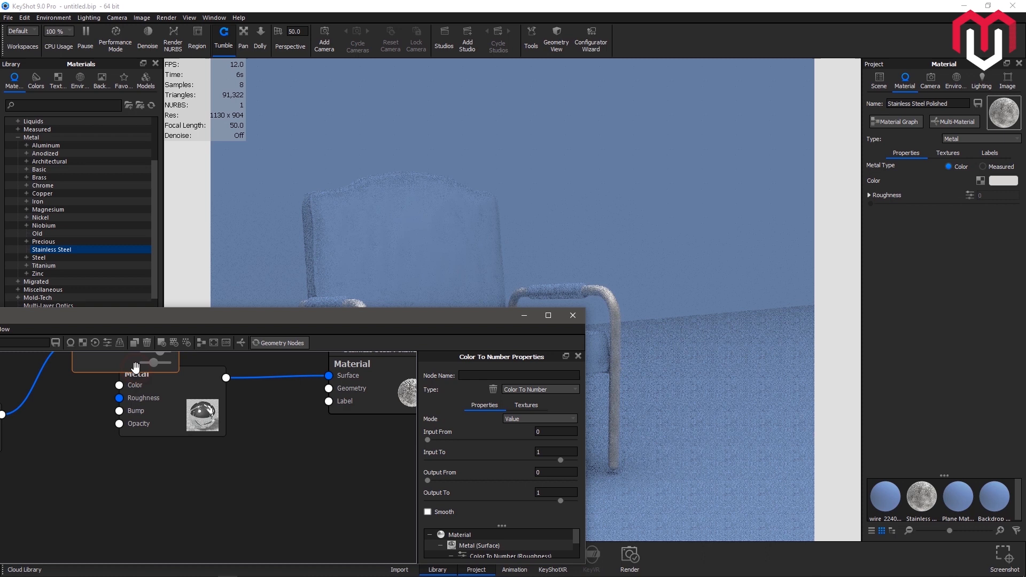
{"action": "left_click_drag", "start_coordinate": [524, 323], "coordinate": [203, 163]}
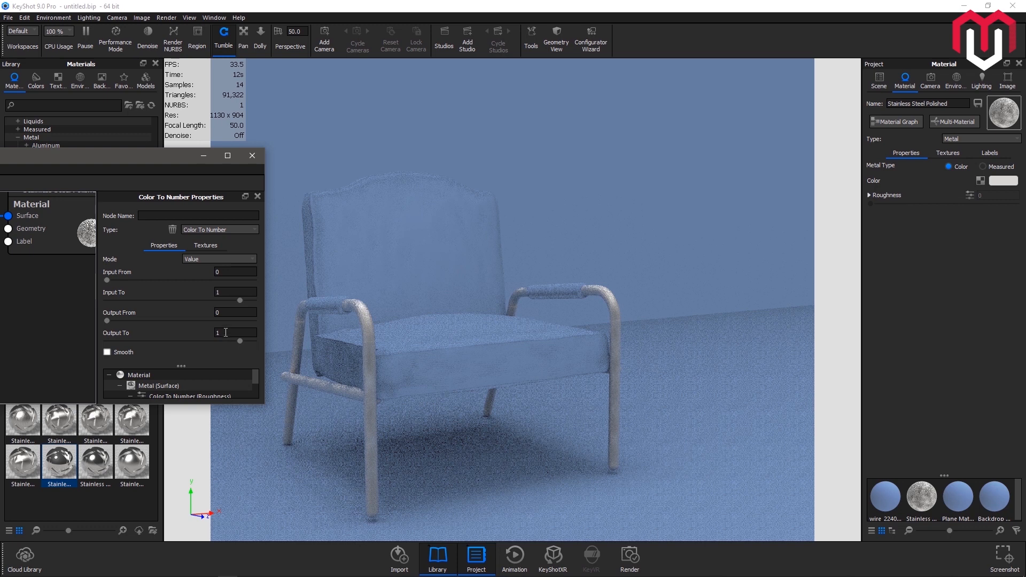
{"action": "left_click", "coordinate": [252, 156]}
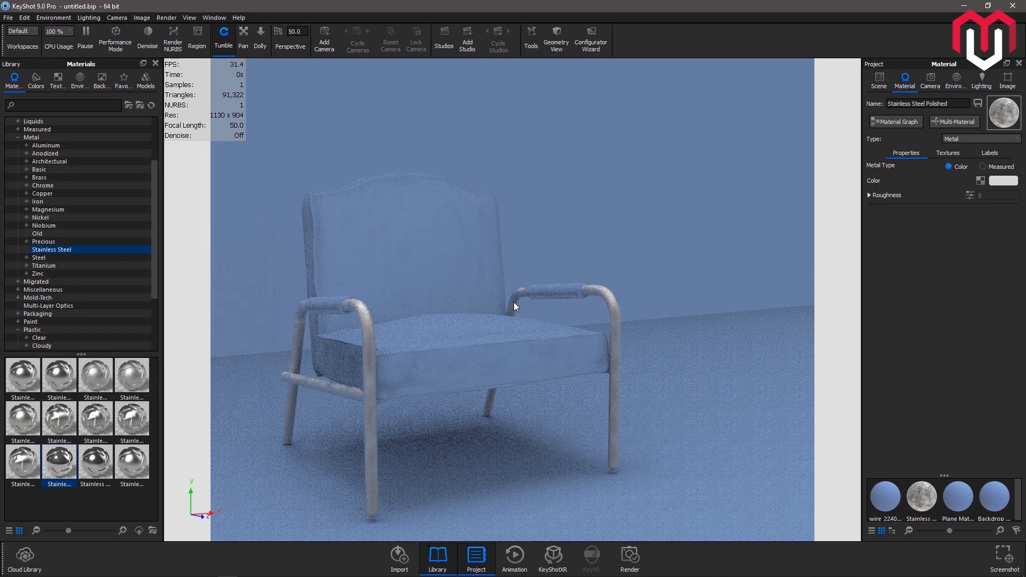
Select the chair's backrest cushion and show its part properties in the scene list.
{"action": "scroll", "coordinate": [514, 306], "scroll_direction": "down", "scroll_amount": 3}
{"action": "scroll", "coordinate": [514, 306], "scroll_direction": "up", "scroll_amount": 8}
{"action": "scroll", "coordinate": [514, 306], "scroll_direction": "down", "scroll_amount": 6}
{"action": "middle_click_drag", "start_coordinate": [392, 297], "coordinate": [461, 296]}
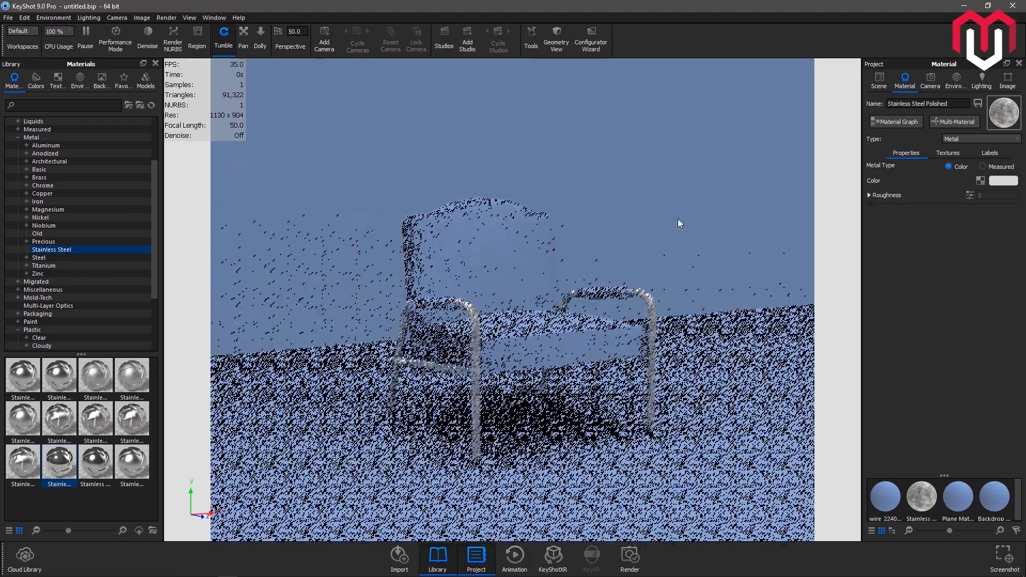
{"action": "left_click", "coordinate": [879, 81]}
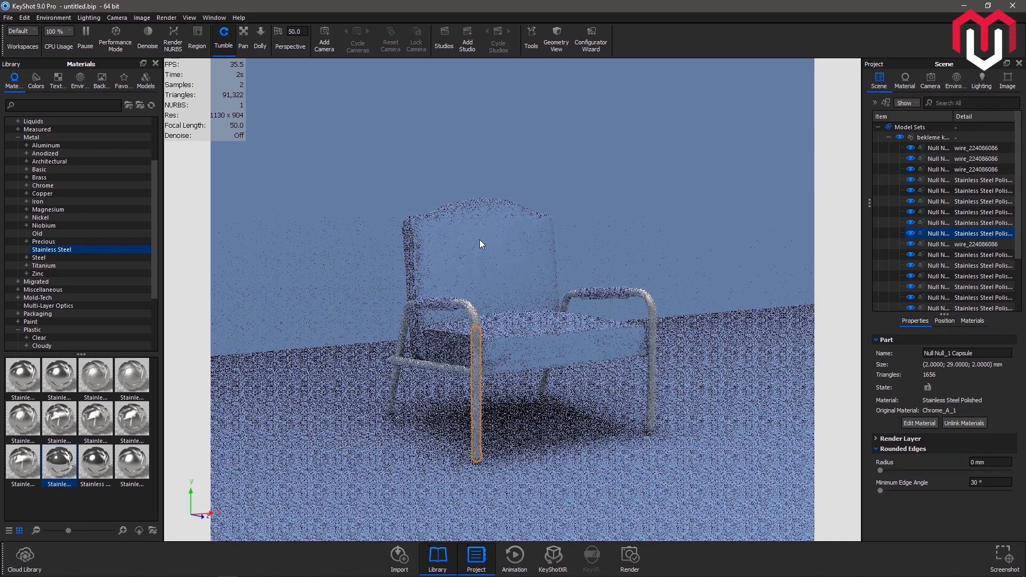
{"action": "left_click", "coordinate": [479, 240]}
{"action": "double_click", "coordinate": [473, 284]}
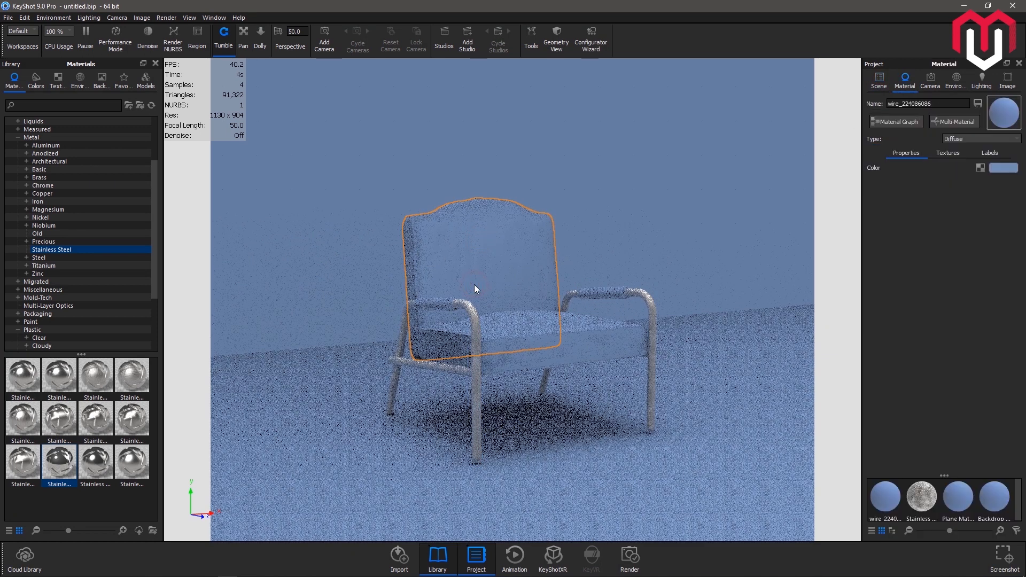
{"action": "left_click", "coordinate": [879, 82]}
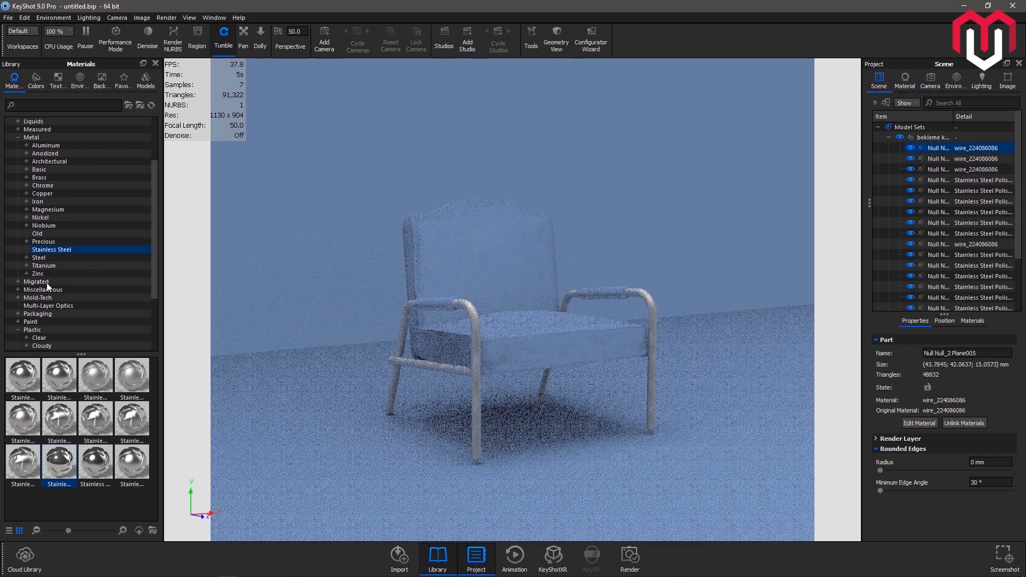
Apply the RealCloth Basket Twill Blue material from the RealCloth library to the chair's upholstery.
{"action": "scroll", "coordinate": [48, 319], "scroll_direction": "down", "scroll_amount": 4}
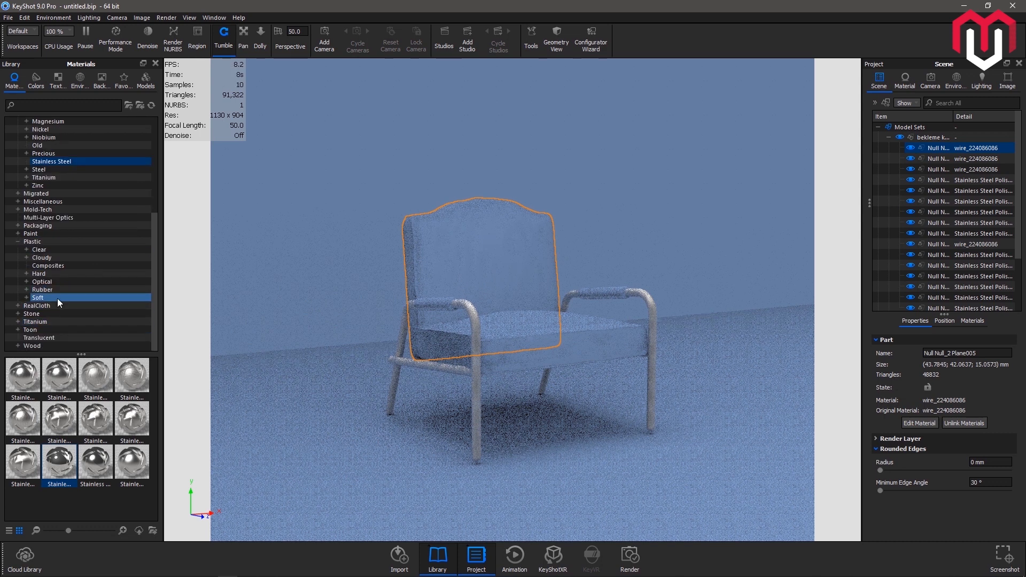
{"action": "left_click", "coordinate": [61, 305]}
{"action": "left_click", "coordinate": [24, 393]}
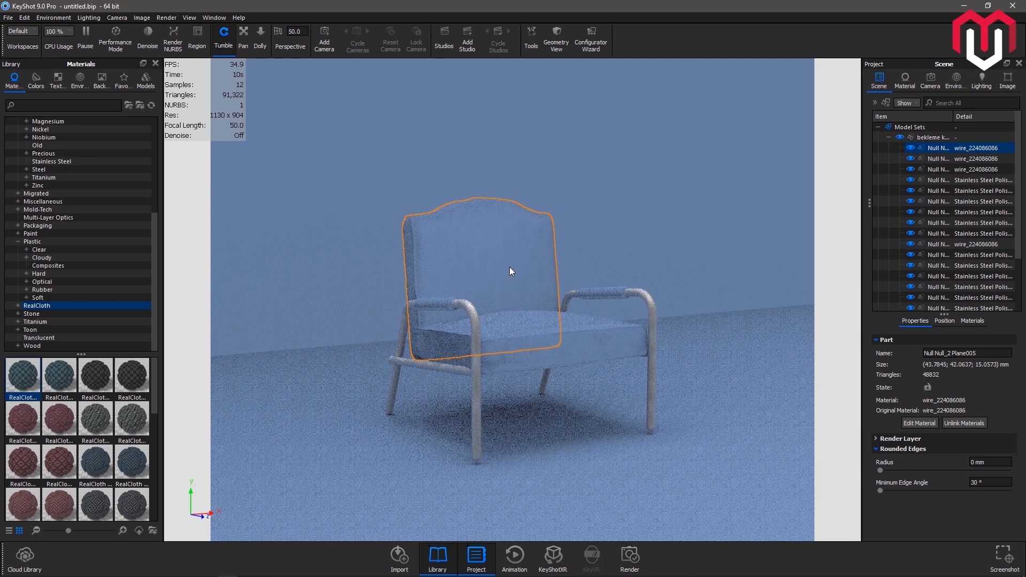
{"action": "left_click_drag", "start_coordinate": [509, 267], "coordinate": [509, 267]}
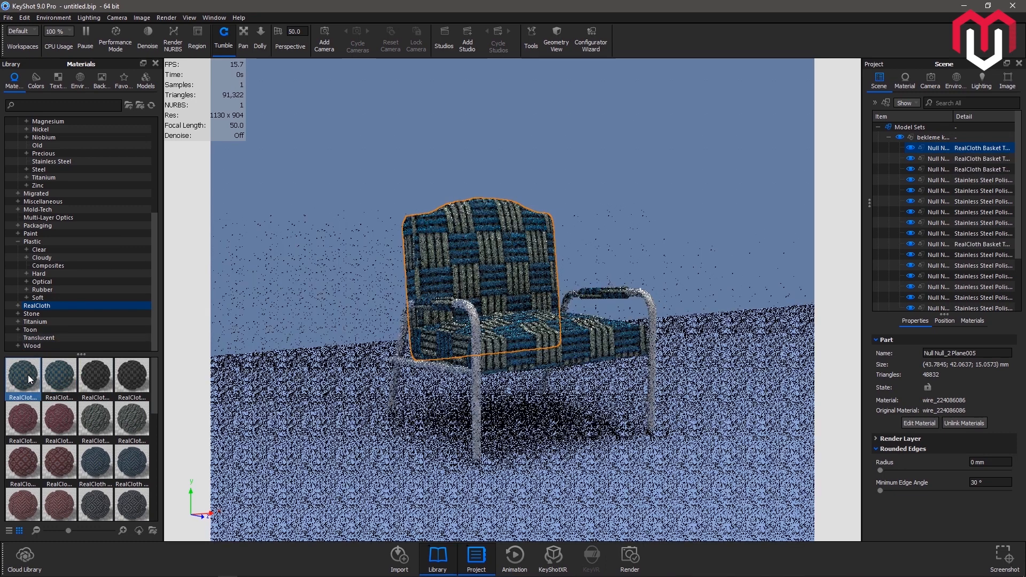
Edit the upholstery's RealCloth material and set its UV mapping scale to 0.1.
{"action": "scroll", "coordinate": [501, 302], "scroll_direction": "up", "scroll_amount": 4}
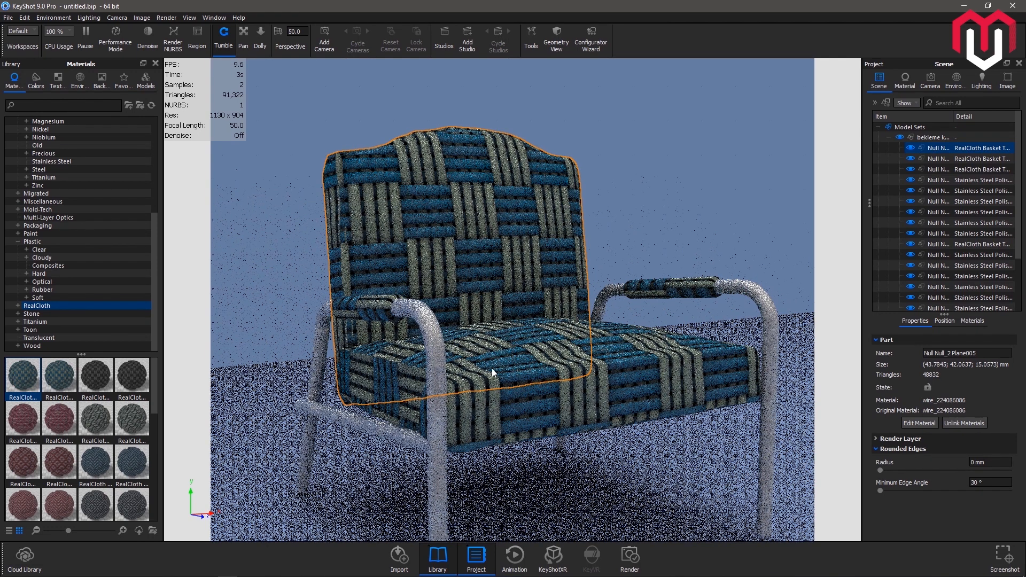
{"action": "left_click", "coordinate": [918, 423]}
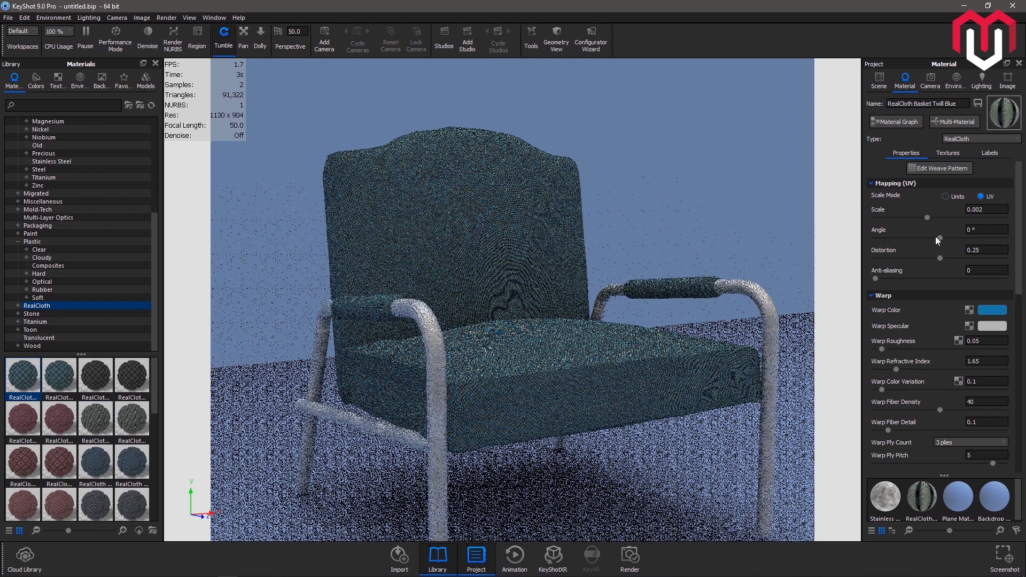
{"action": "left_click", "coordinate": [982, 209]}
{"action": "key", "text": "BackSpace"}
{"action": "key", "text": "BackSpace"}
{"action": "key", "text": "BackSpace"}
{"action": "type", "text": "1"}
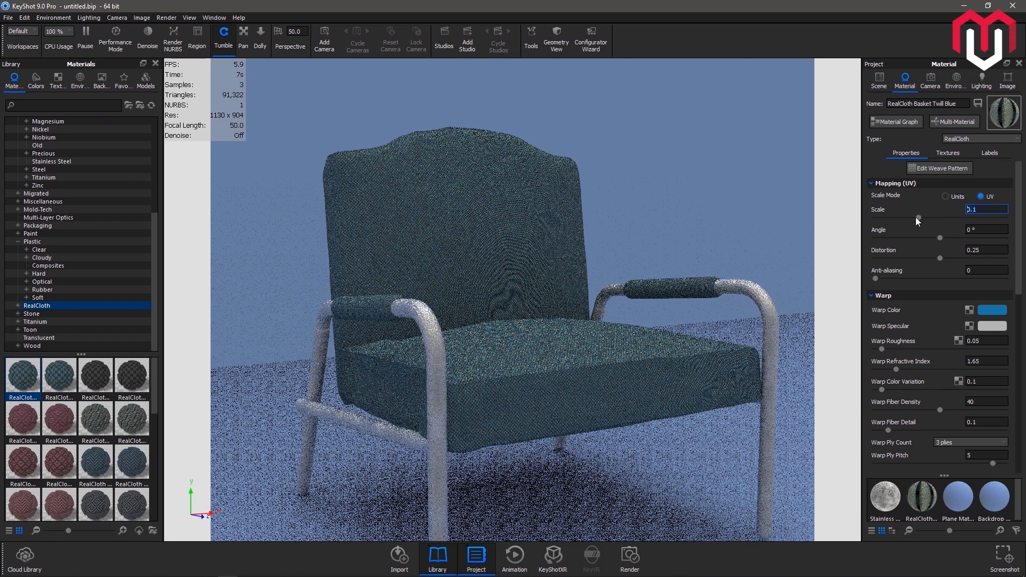
{"action": "key", "text": "Return"}
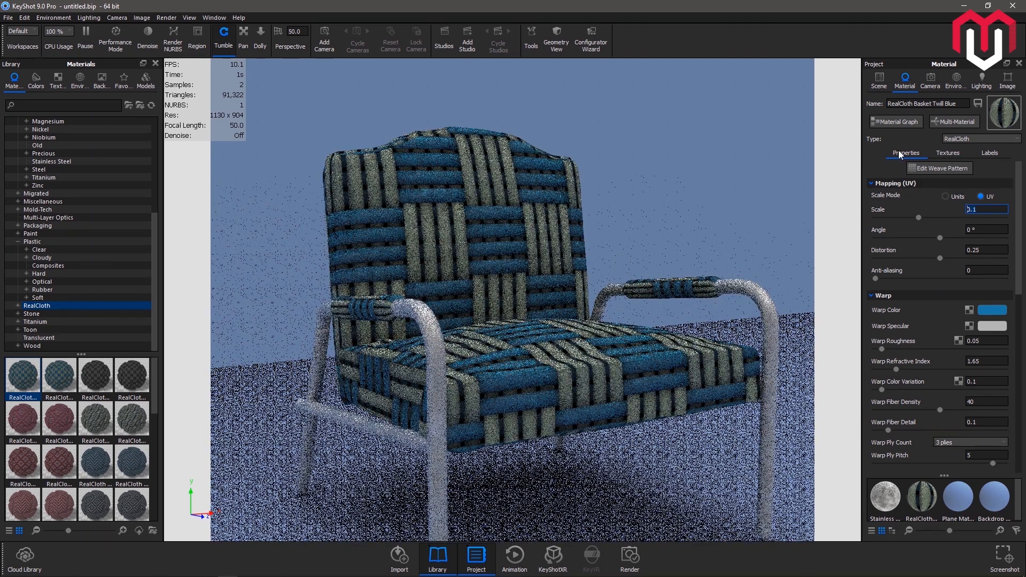
Examine the upholstery cloth's weave pattern settings in an enlarged editor beside the chair, and close it.
{"action": "left_click", "coordinate": [901, 126]}
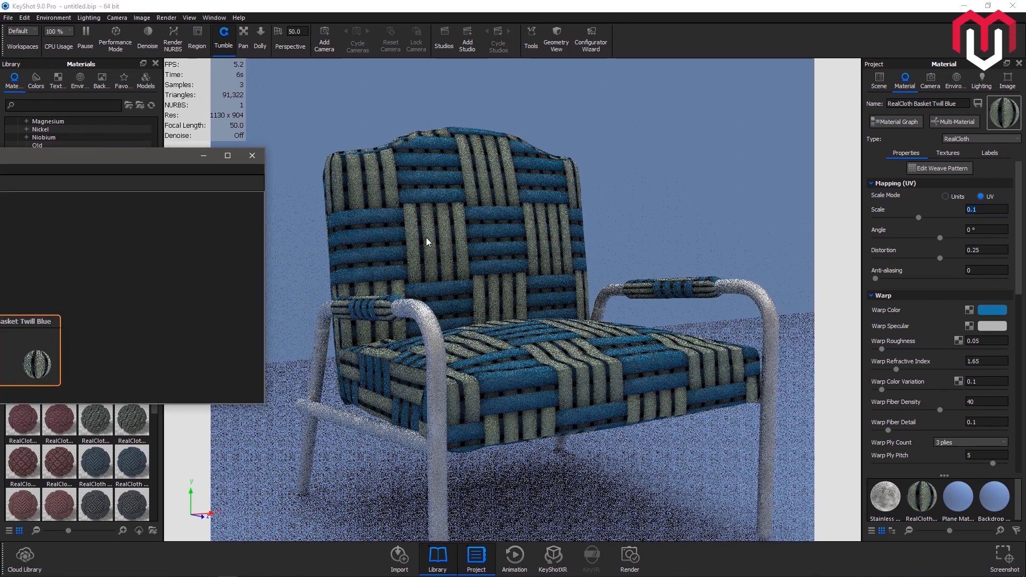
{"action": "left_click", "coordinate": [253, 156]}
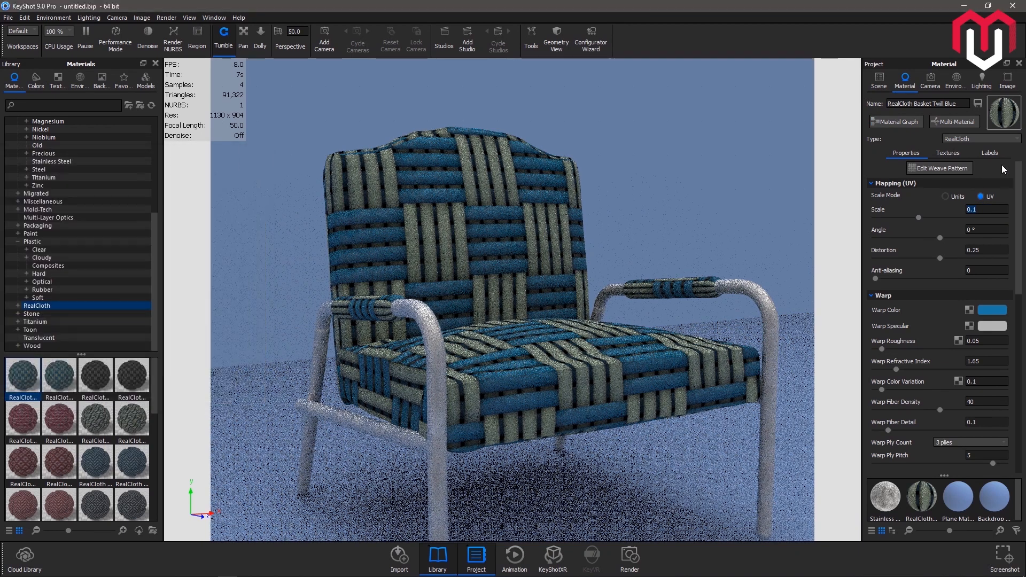
{"action": "left_click", "coordinate": [940, 168]}
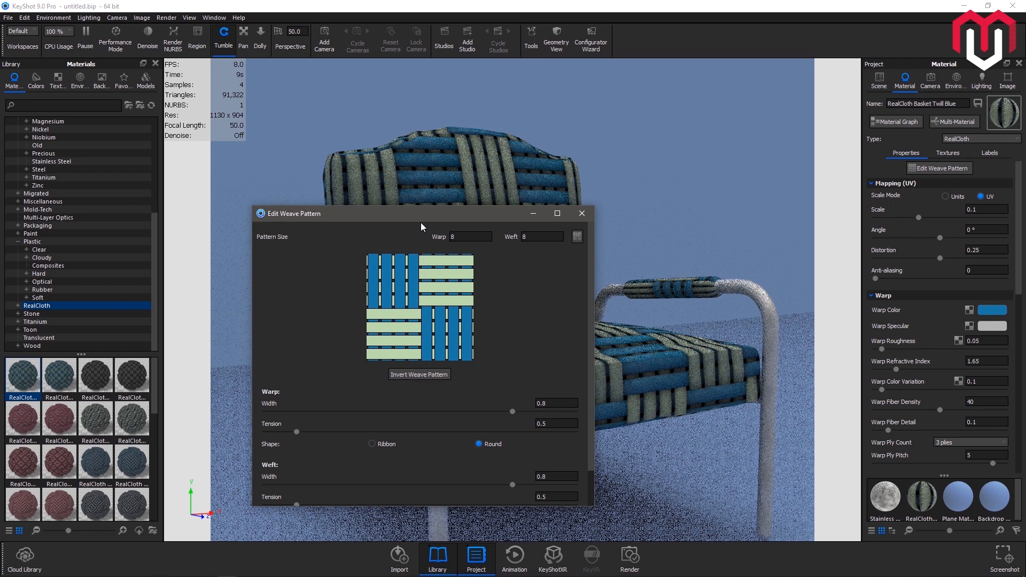
{"action": "left_click_drag", "start_coordinate": [411, 216], "coordinate": [166, 162]}
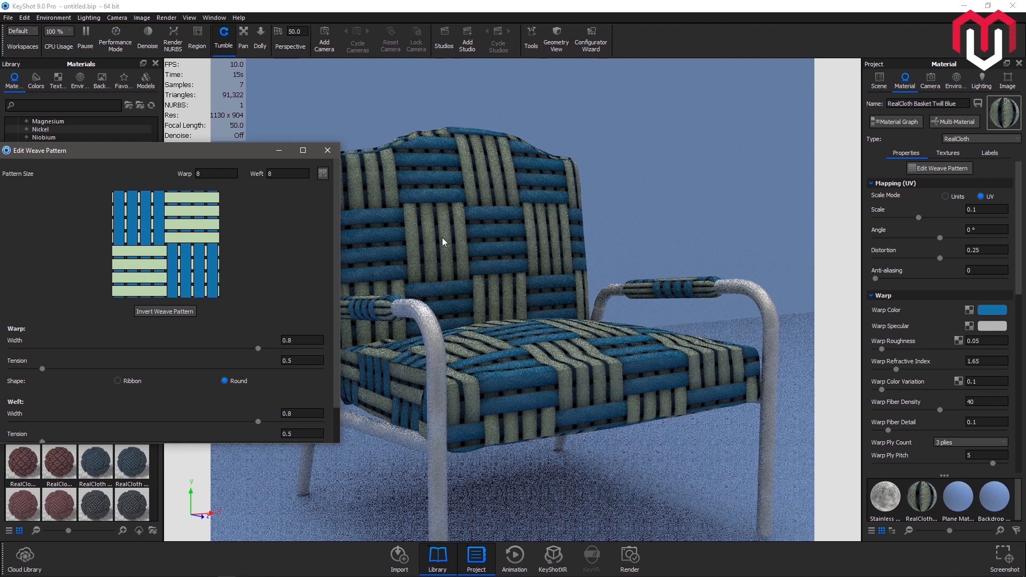
{"action": "left_click_drag", "start_coordinate": [340, 443], "coordinate": [395, 505]}
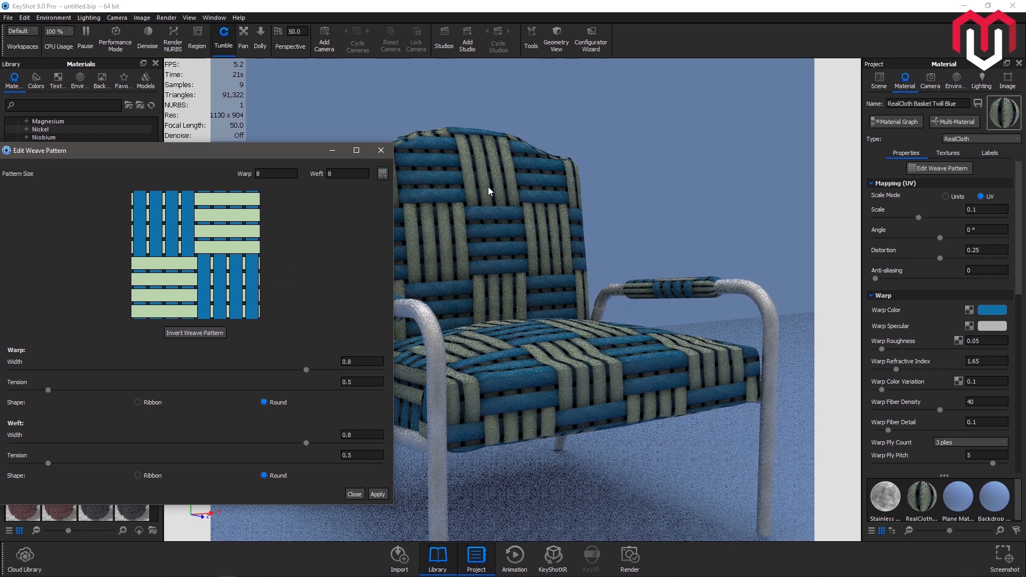
{"action": "left_click", "coordinate": [380, 150]}
Open the RealCloth Basket Twill Blue material graph and rearrange its window and nodes to free up space.
{"action": "left_click", "coordinate": [886, 121]}
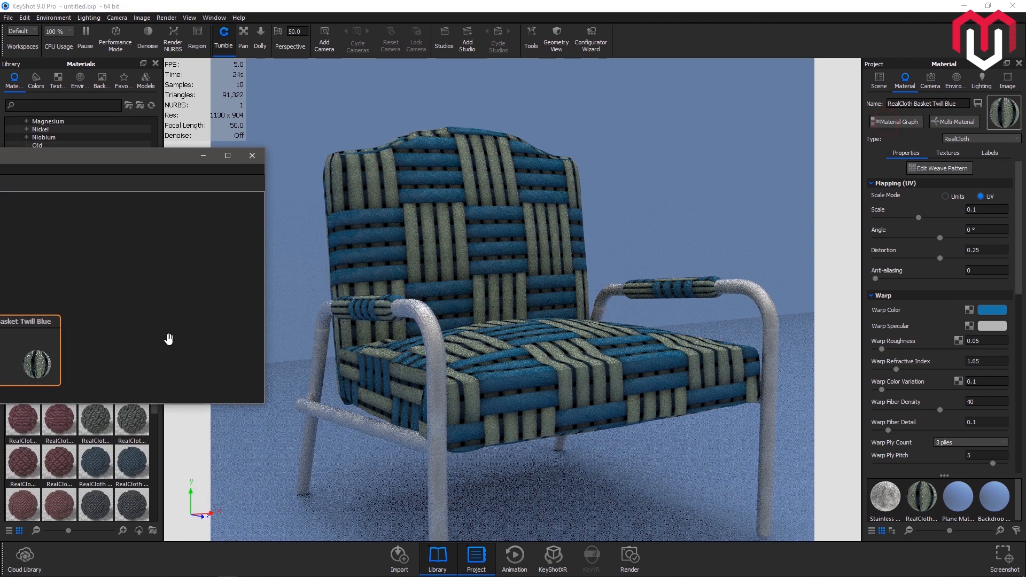
{"action": "left_click_drag", "start_coordinate": [115, 158], "coordinate": [907, 158]}
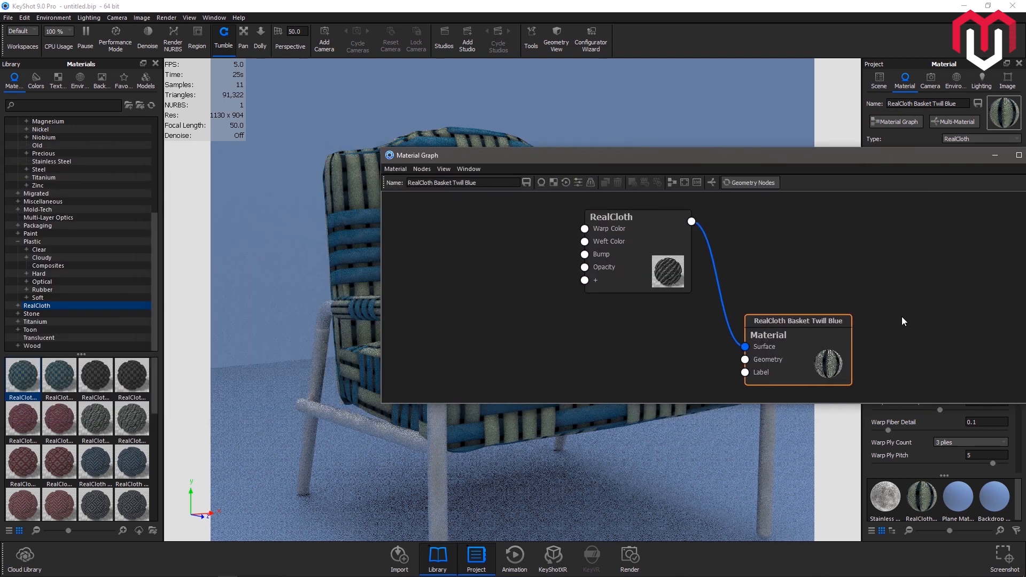
{"action": "left_click_drag", "start_coordinate": [769, 369], "coordinate": [881, 313]}
{"action": "left_click_drag", "start_coordinate": [641, 302], "coordinate": [731, 328]}
{"action": "left_click_drag", "start_coordinate": [672, 159], "coordinate": [776, 164]}
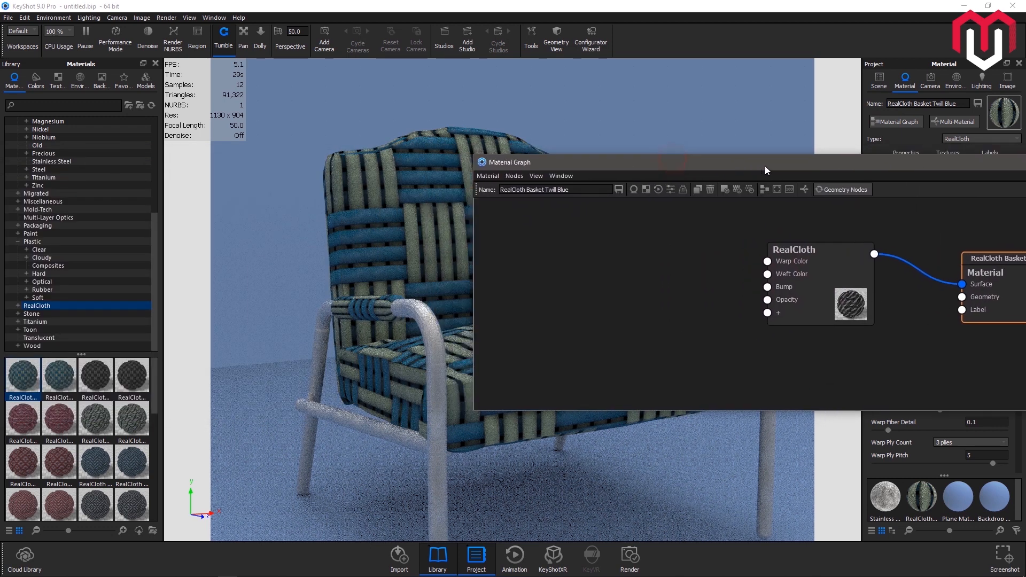
{"action": "left_click_drag", "start_coordinate": [798, 289], "coordinate": [815, 301]}
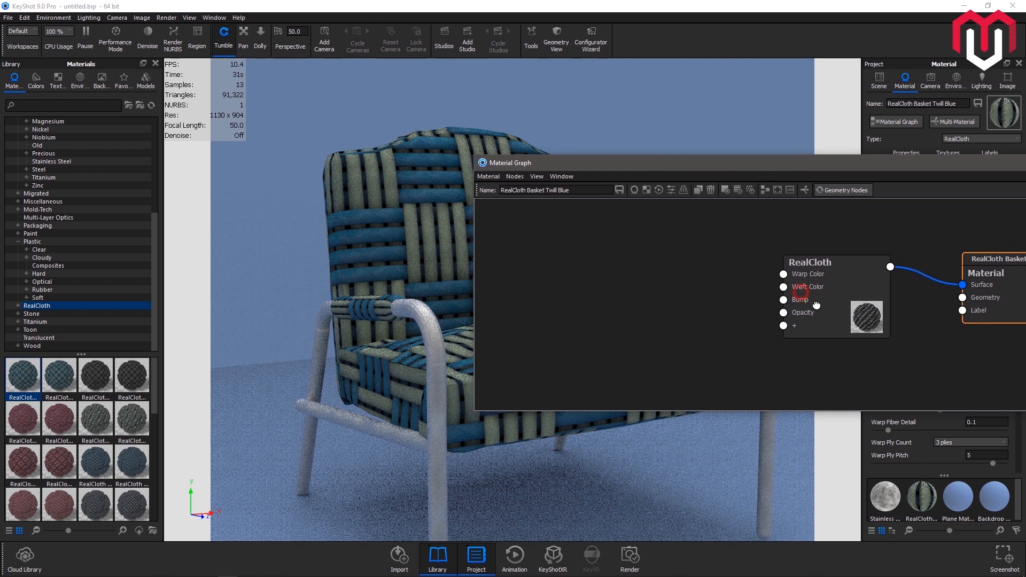
Add a Color Gradient texture node to the RealCloth material graph and open its properties.
{"action": "right_click", "coordinate": [583, 246]}
{"action": "mouse_move", "coordinate": [631, 334]}
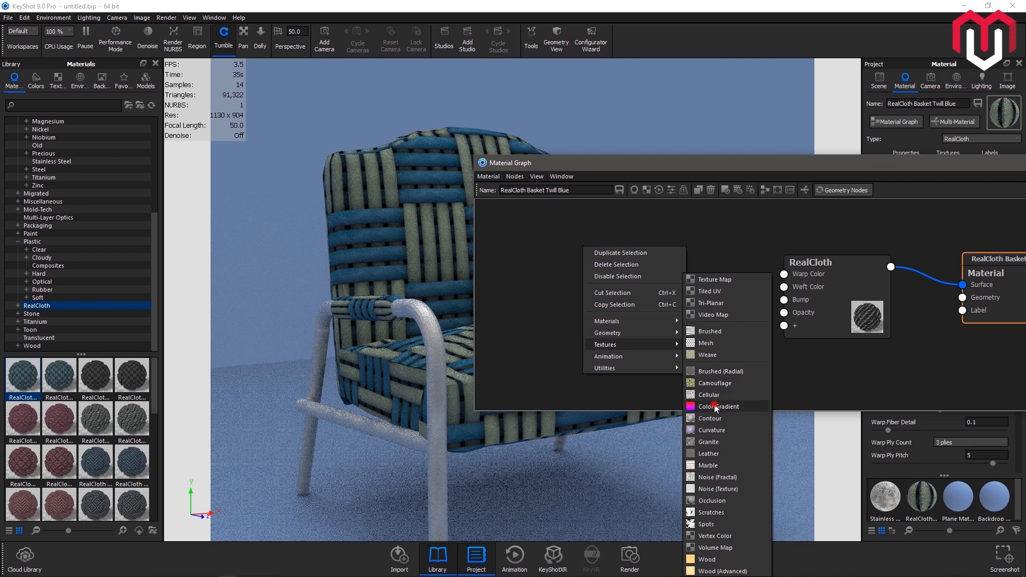
{"action": "left_click", "coordinate": [712, 407]}
{"action": "left_click_drag", "start_coordinate": [812, 163], "coordinate": [349, 275]}
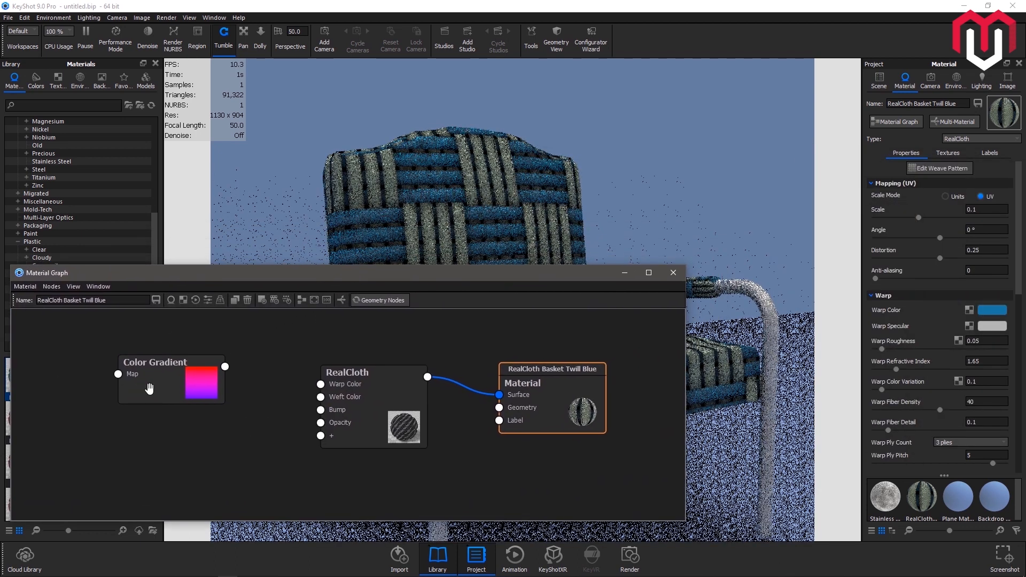
{"action": "double_click", "coordinate": [141, 390]}
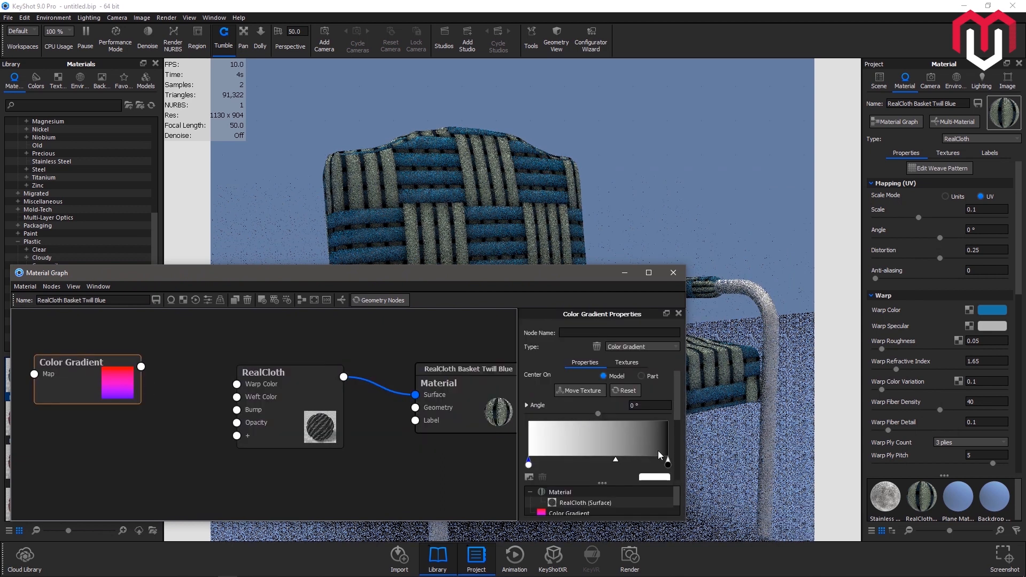
Set the dark end of the colour gradient to the dusty pink #C8A5A5 and accept the colour.
{"action": "double_click", "coordinate": [667, 465]}
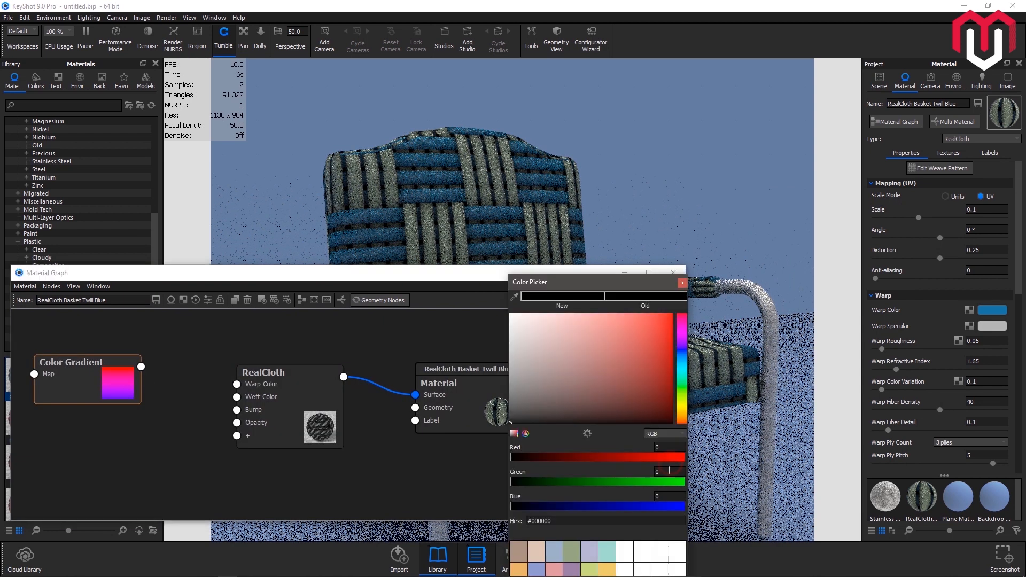
{"action": "mouse_move", "coordinate": [570, 338]}
{"action": "left_mouse_down"}
{"action": "mouse_move", "coordinate": [545, 333]}
{"action": "mouse_move", "coordinate": [560, 356]}
{"action": "left_mouse_up"}
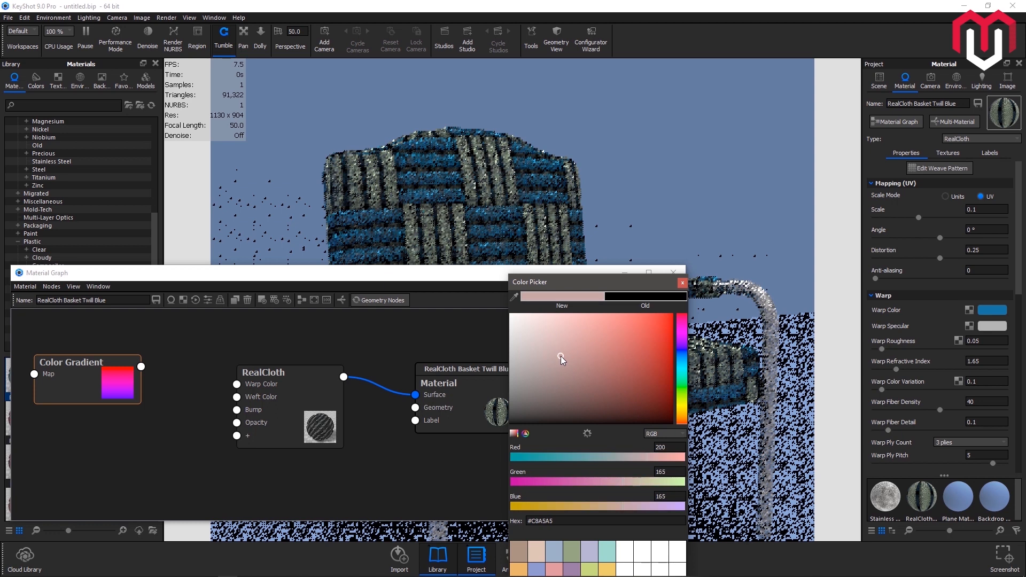
{"action": "left_click_drag", "start_coordinate": [583, 287], "coordinate": [325, 122]}
{"action": "left_click", "coordinate": [377, 494]}
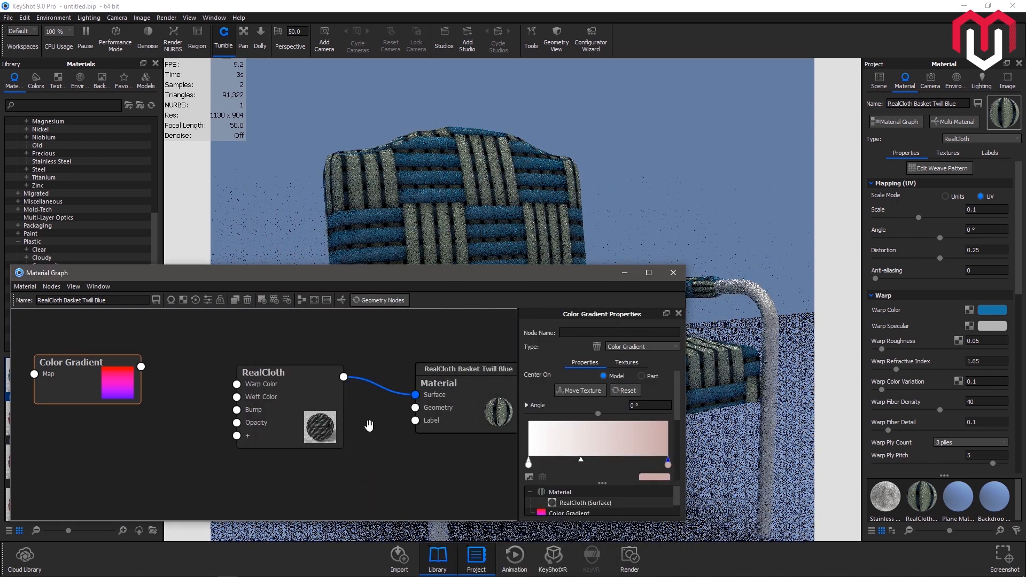
Preview the pink gradient on the chair, end the preview, and connect the gradient to the RealCloth node's Warp Color.
{"action": "left_click", "coordinate": [121, 382]}
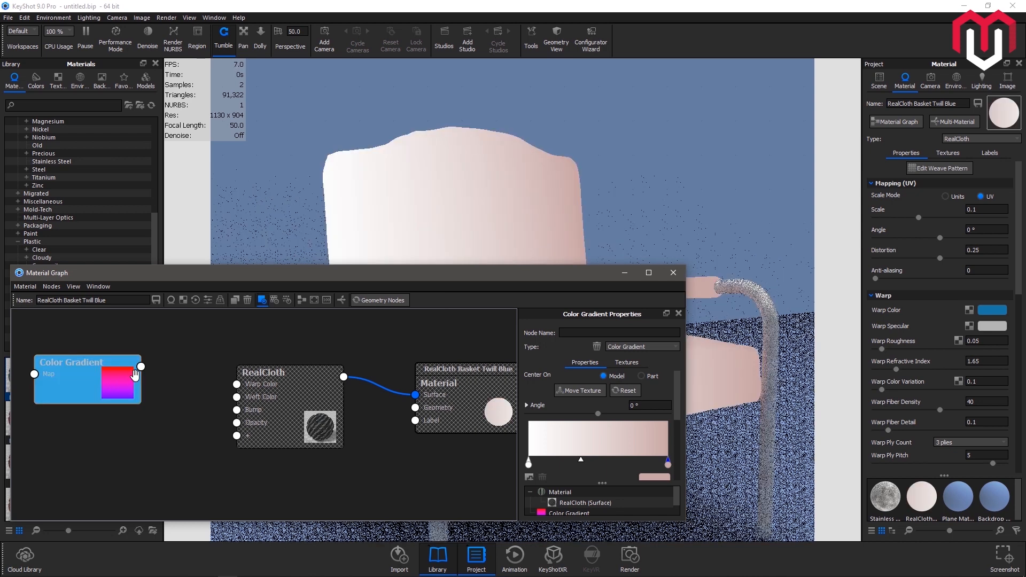
{"action": "left_click_drag", "start_coordinate": [592, 275], "coordinate": [547, 248]}
{"action": "key", "text": "c"}
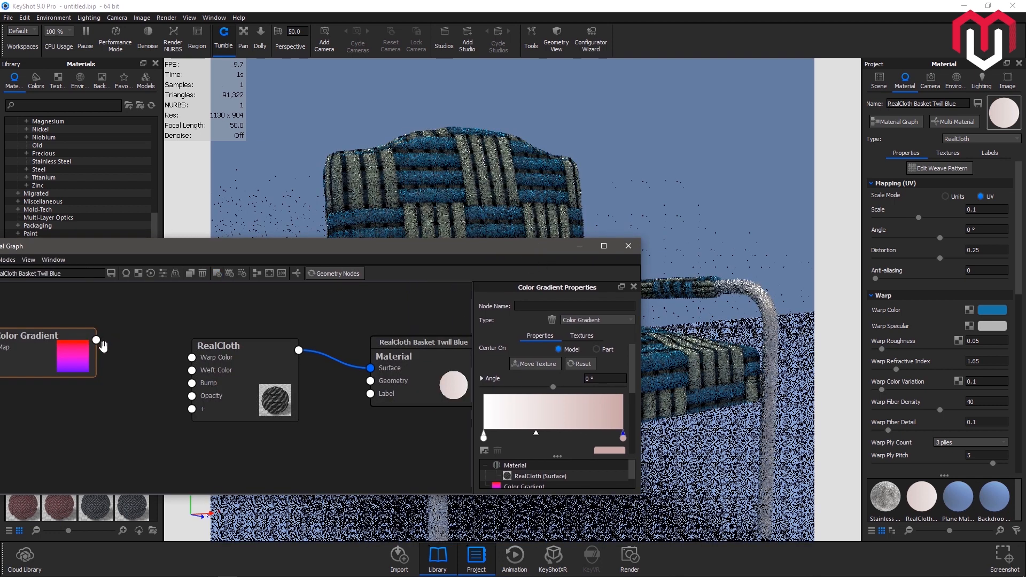
{"action": "left_click_drag", "start_coordinate": [95, 340], "coordinate": [194, 358]}
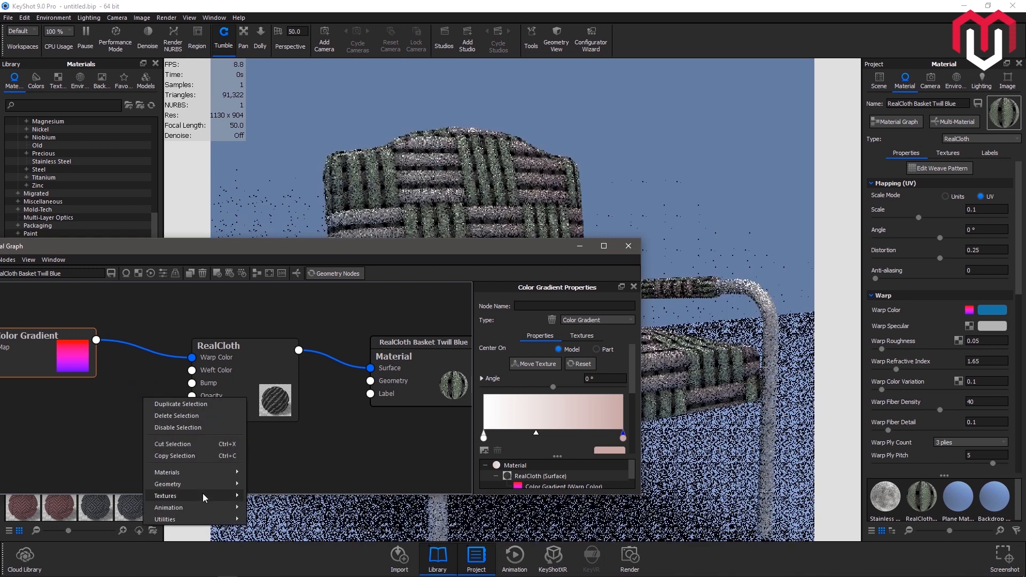
Add a second Color Gradient texture node below the first one and open its properties.
{"action": "mouse_move", "coordinate": [203, 492]}
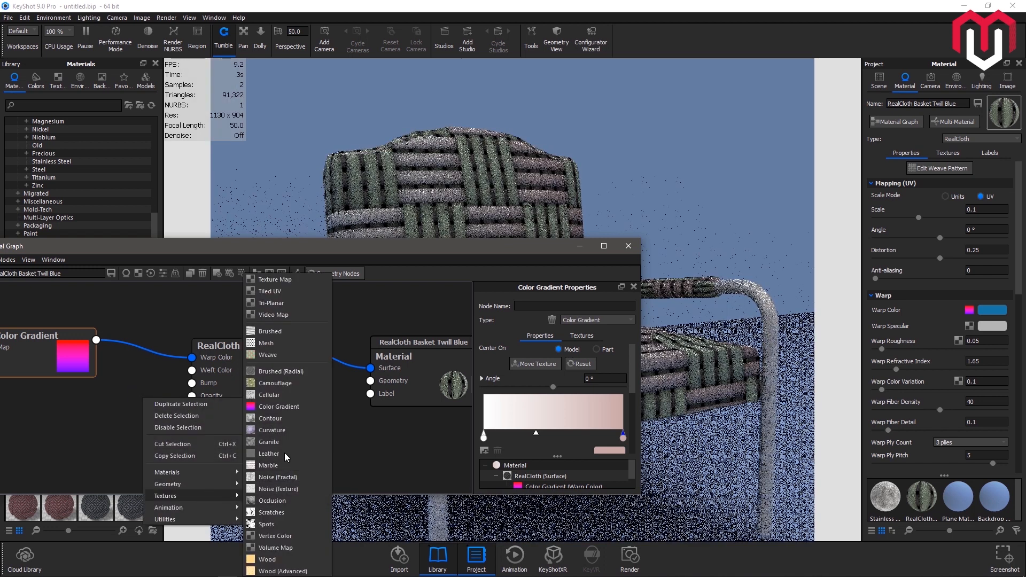
{"action": "left_click", "coordinate": [135, 431]}
{"action": "left_click_drag", "start_coordinate": [208, 428], "coordinate": [46, 450]}
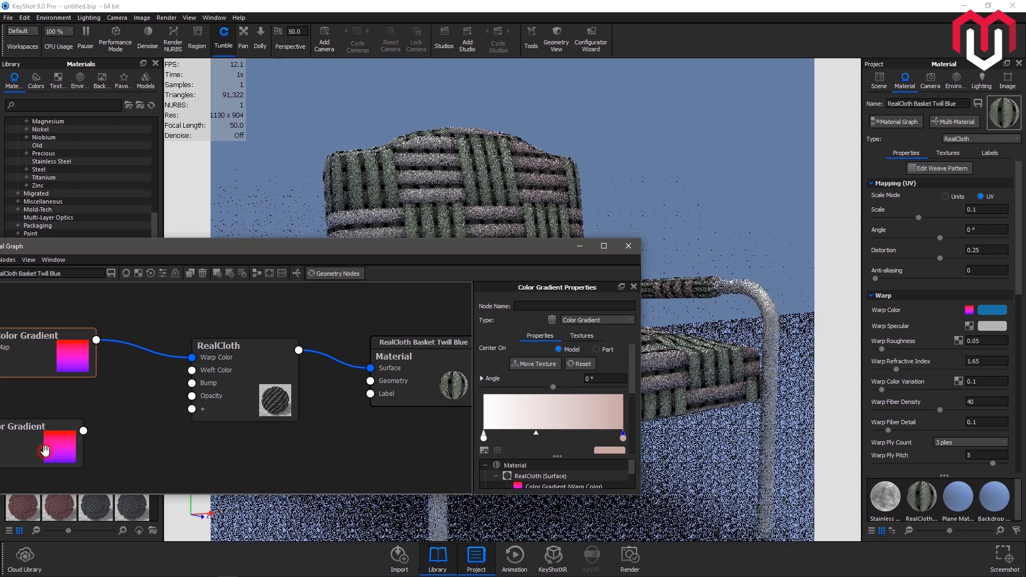
{"action": "left_click", "coordinate": [45, 451]}
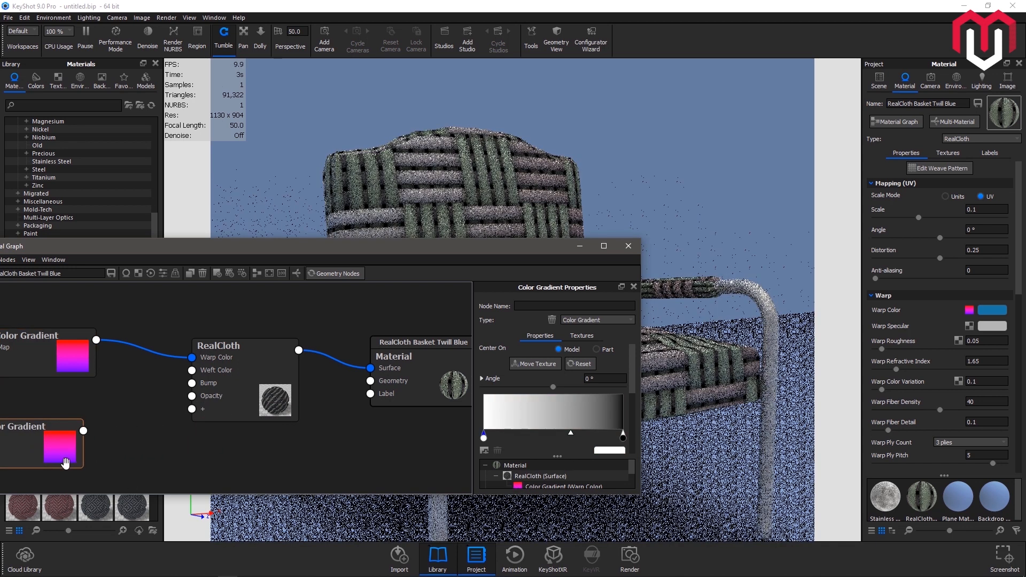
Set the dark end of the second gradient to the medium grey preset swatch and accept it.
{"action": "double_click", "coordinate": [623, 437]}
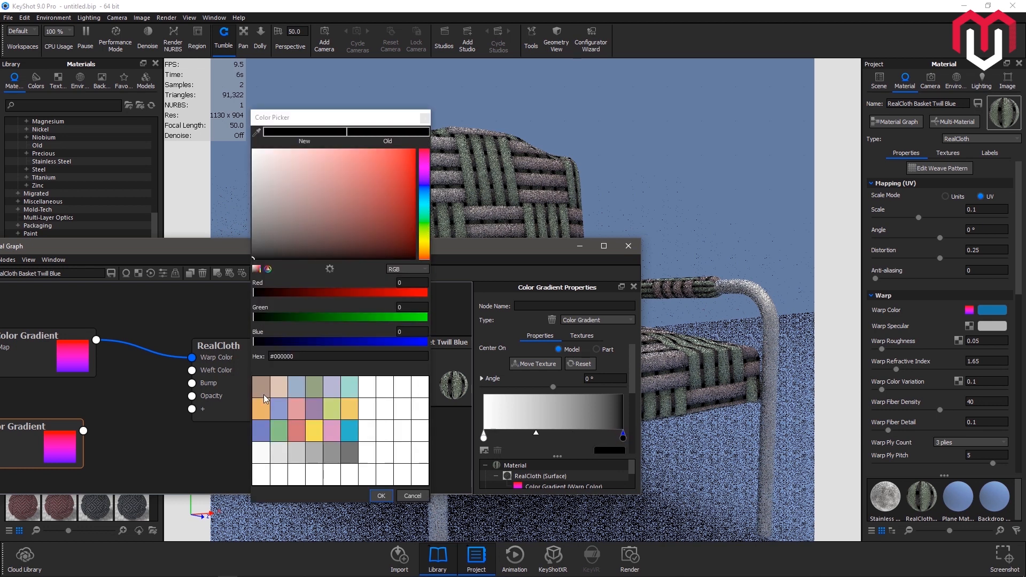
{"action": "left_click", "coordinate": [345, 451]}
{"action": "left_click", "coordinate": [381, 496]}
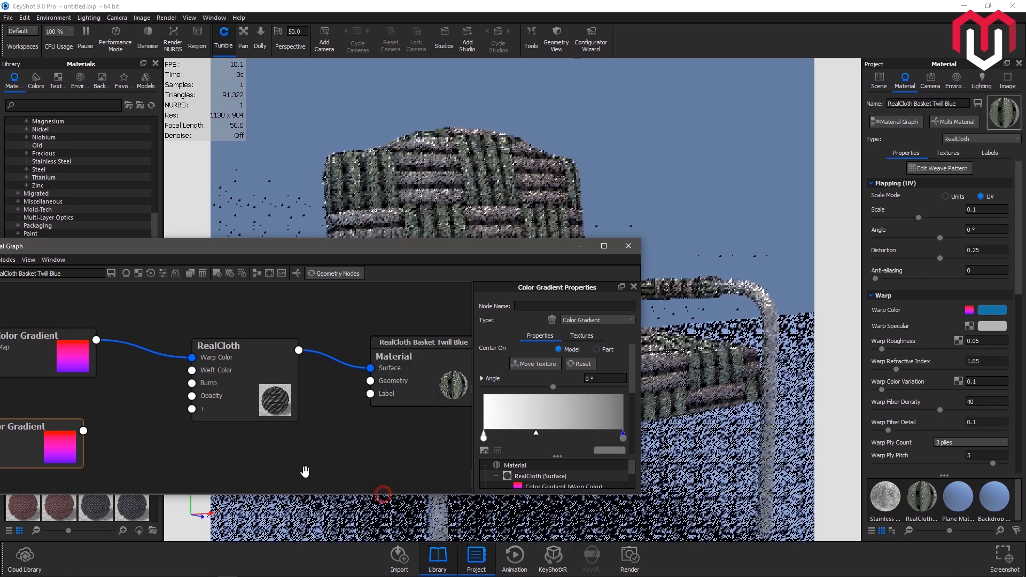
Connect the second gradient to the RealCloth node's Weft Color and close the material graph.
{"action": "left_click_drag", "start_coordinate": [145, 395], "coordinate": [192, 370]}
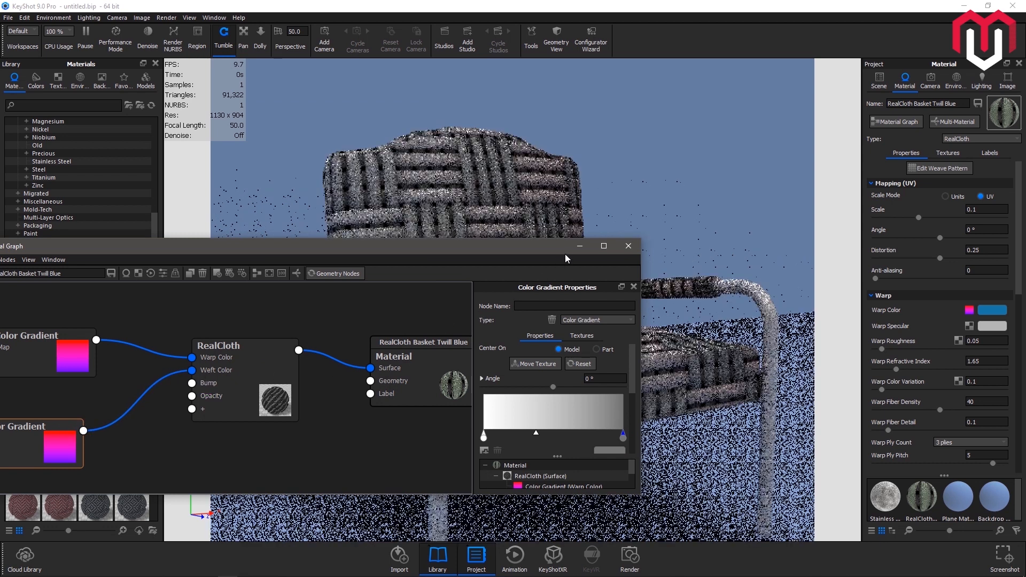
{"action": "left_click_drag", "start_coordinate": [501, 249], "coordinate": [506, 215]}
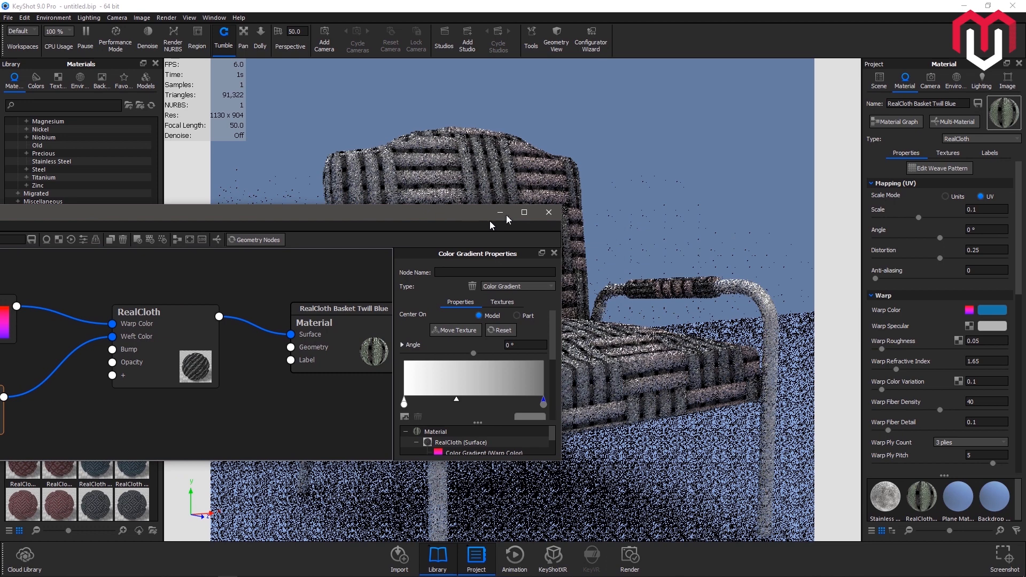
{"action": "left_click", "coordinate": [541, 212]}
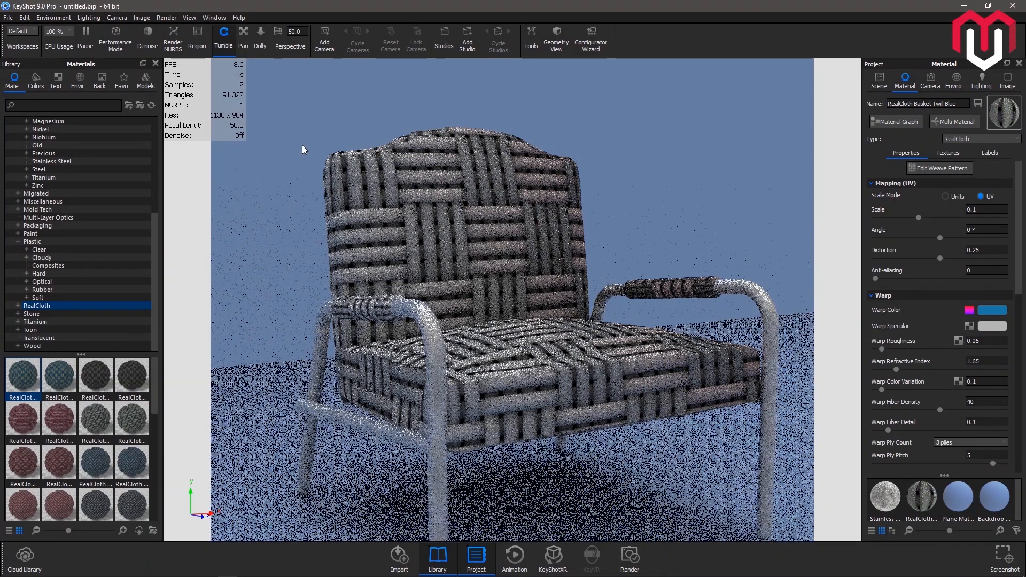
Set the upholstery cloth's UV mapping scale to 0.01.
{"action": "left_click", "coordinate": [980, 212]}
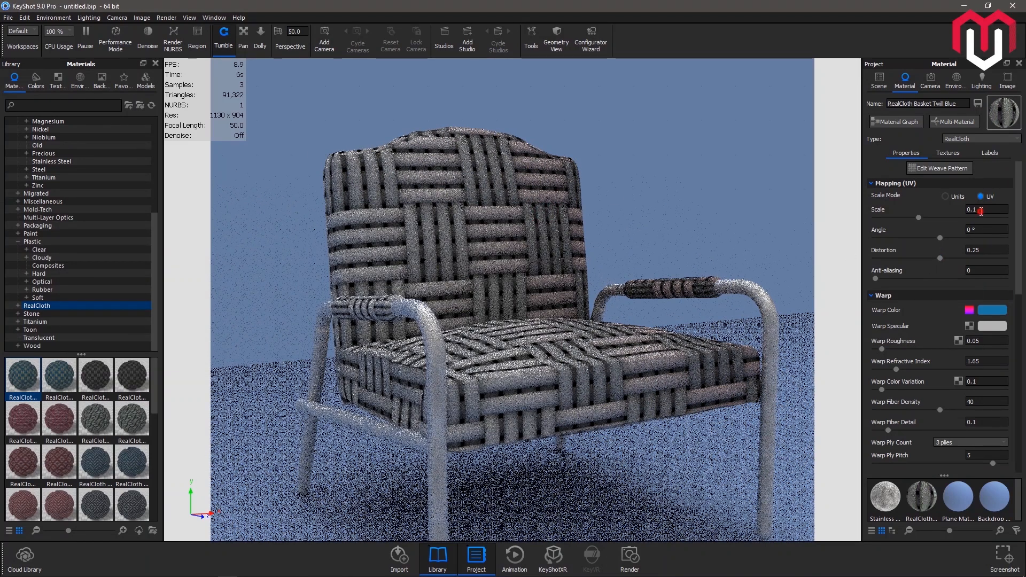
{"action": "key", "text": "BackSpace"}
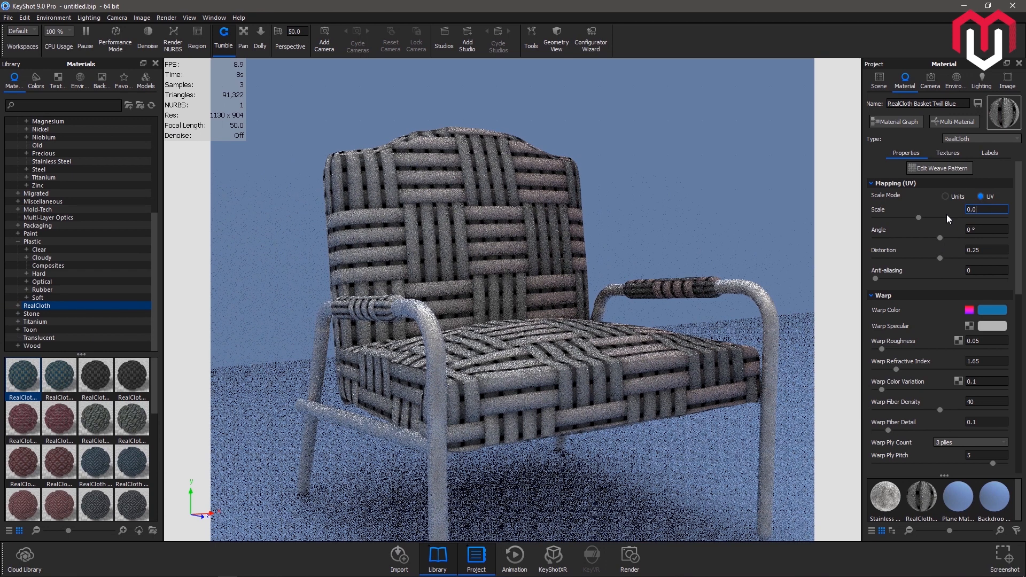
{"action": "key", "text": "Return"}
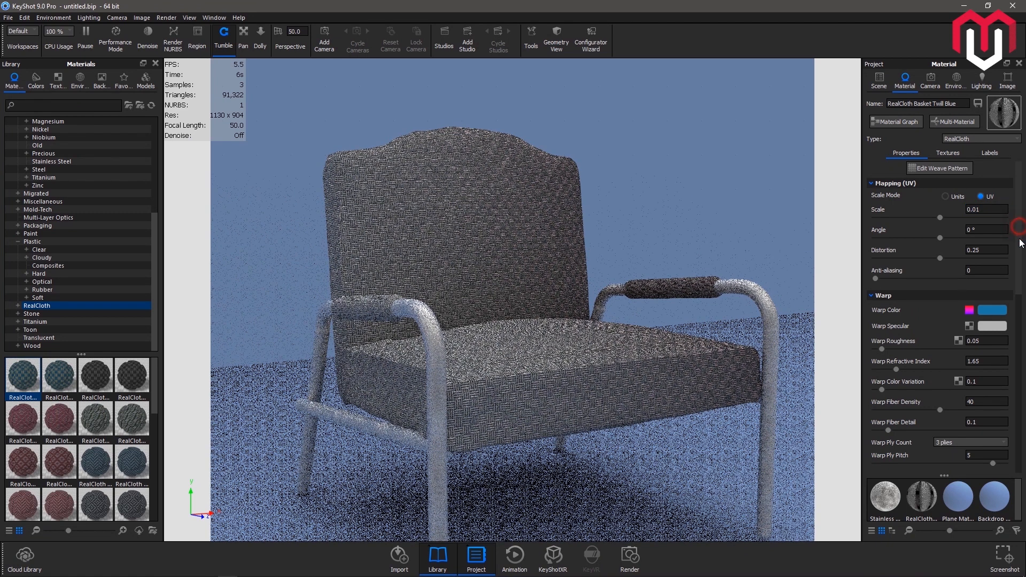
Examine the fuzzy upholstery fibres up close in the reference render final package.358, and return to KeyShot's Flyaway Fibers settings.
{"action": "scroll", "coordinate": [1022, 231], "scroll_direction": "down", "scroll_amount": 5}
{"action": "scroll", "coordinate": [906, 364], "scroll_direction": "down", "scroll_amount": 5}
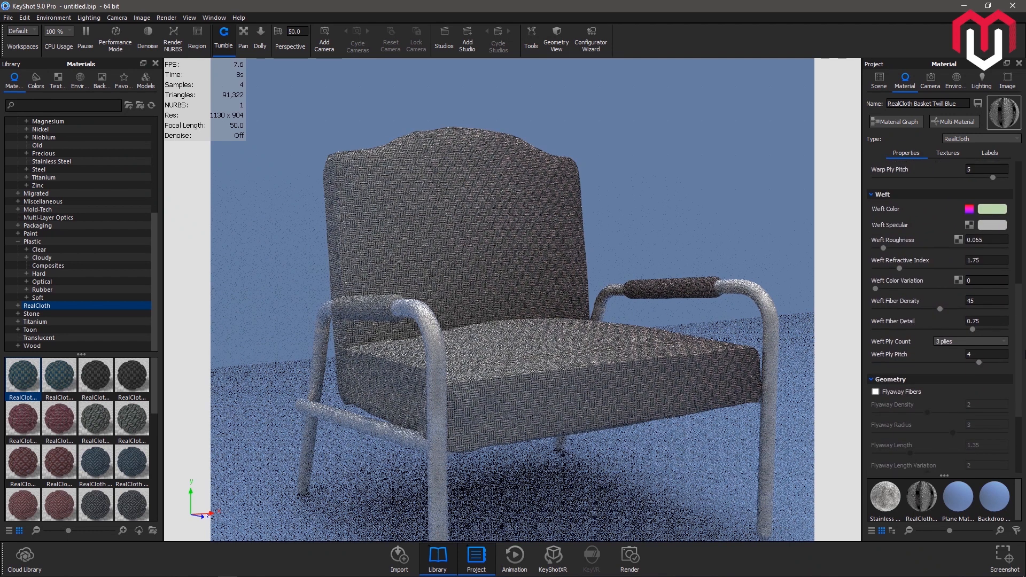
{"action": "scroll", "coordinate": [873, 369], "scroll_direction": "down", "scroll_amount": 2}
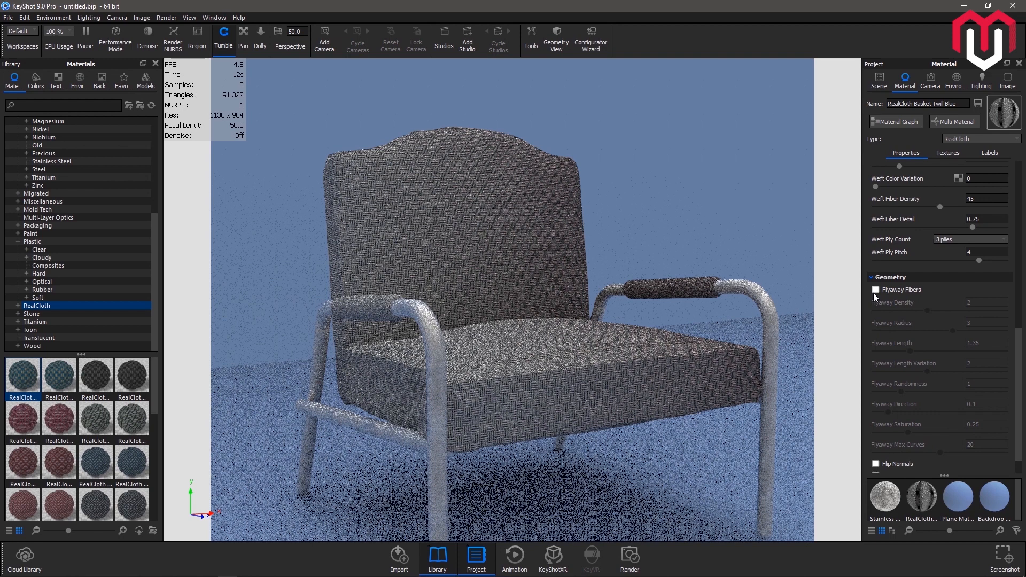
{"action": "key", "text": "alt+Tab"}
{"action": "double_click", "coordinate": [749, 192]}
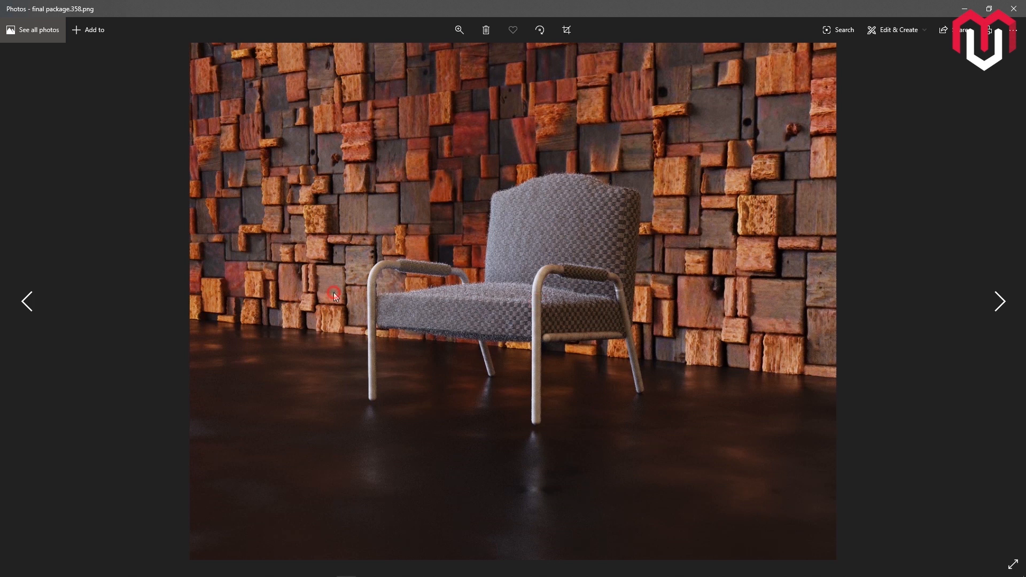
{"action": "left_click", "coordinate": [459, 31]}
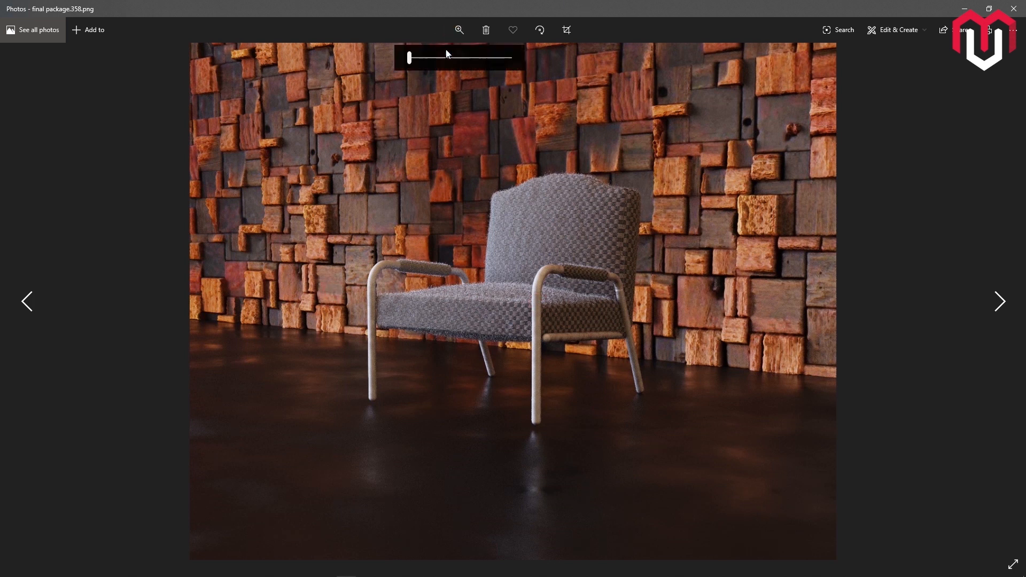
{"action": "left_click_drag", "start_coordinate": [416, 59], "coordinate": [456, 57]}
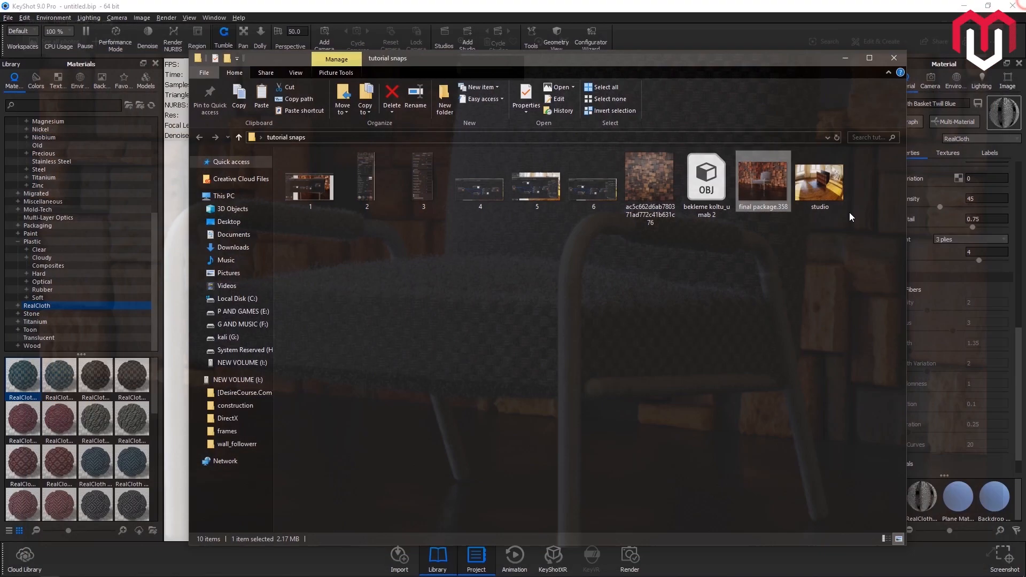
{"action": "left_click", "coordinate": [1014, 9]}
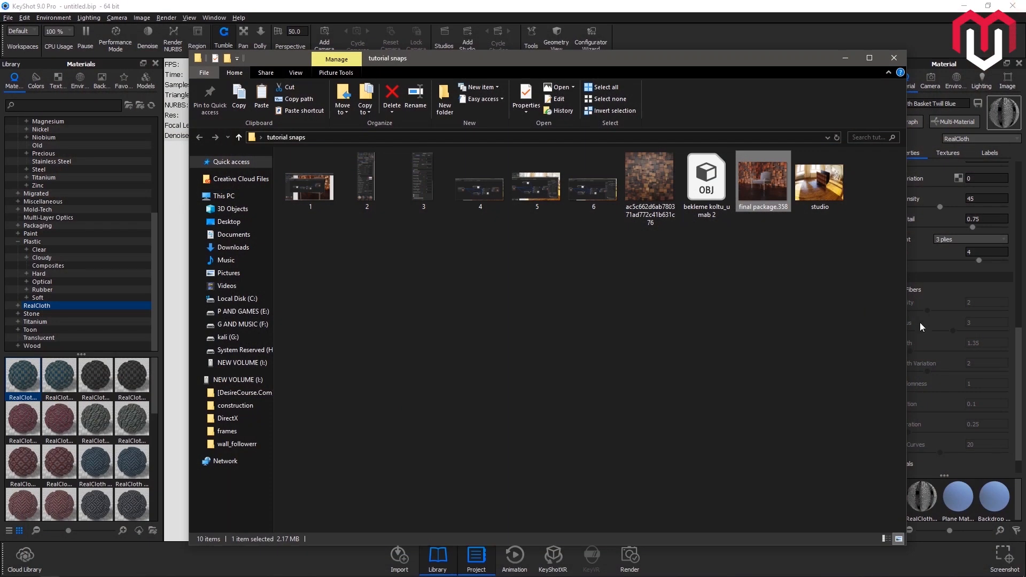
{"action": "left_click", "coordinate": [875, 30]}
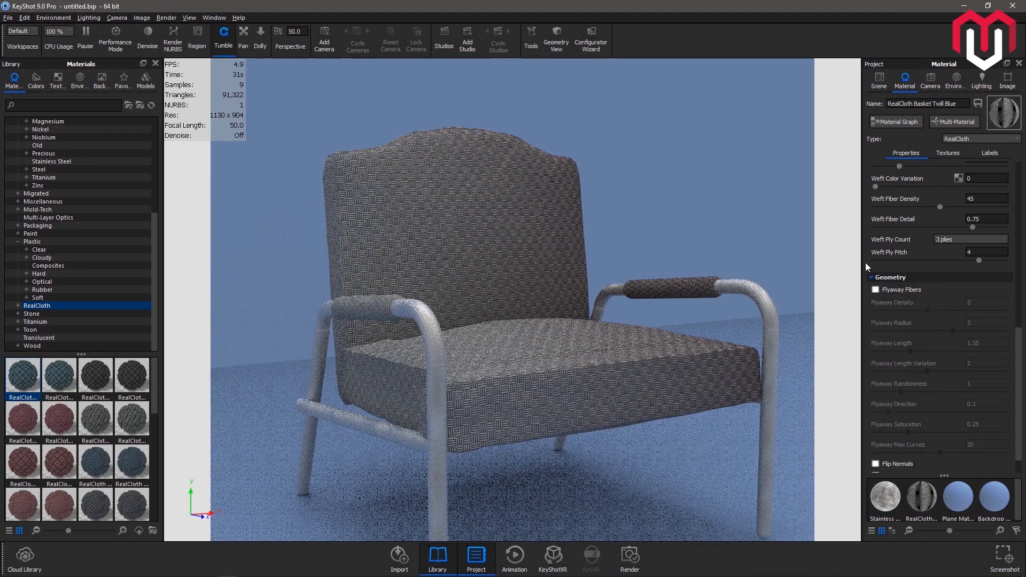
Enable Flyaway Fibers on the upholstery cloth and inspect them close up using a reduced render region, turning the region off again.
{"action": "left_click", "coordinate": [876, 290]}
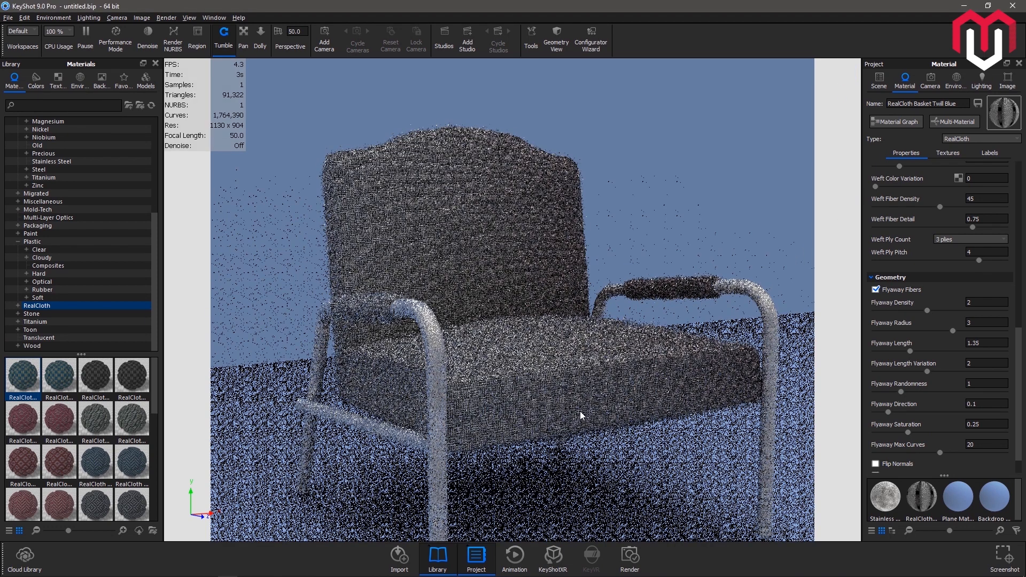
{"action": "middle_click_drag", "start_coordinate": [554, 290], "coordinate": [539, 258]}
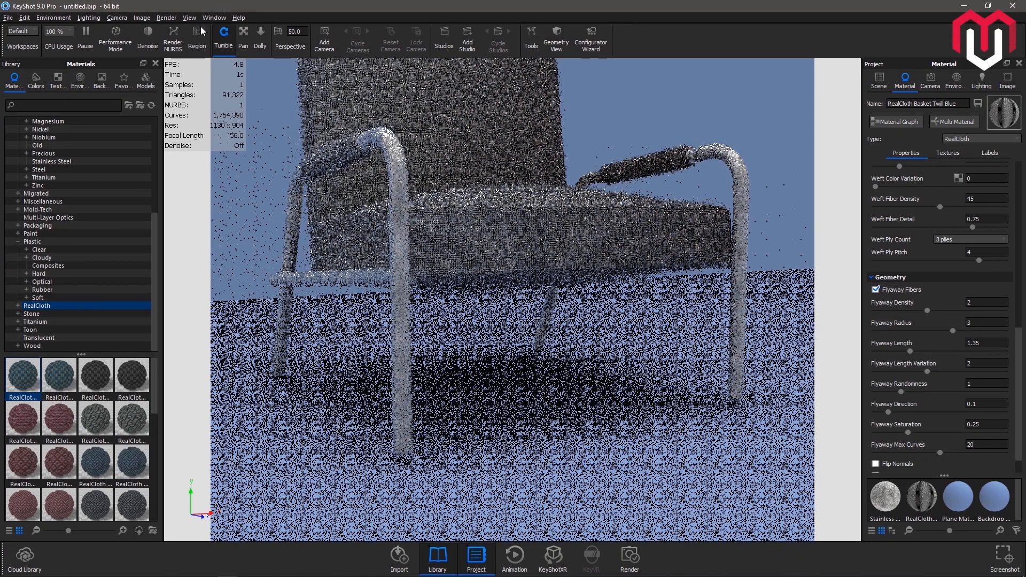
{"action": "left_click", "coordinate": [196, 36]}
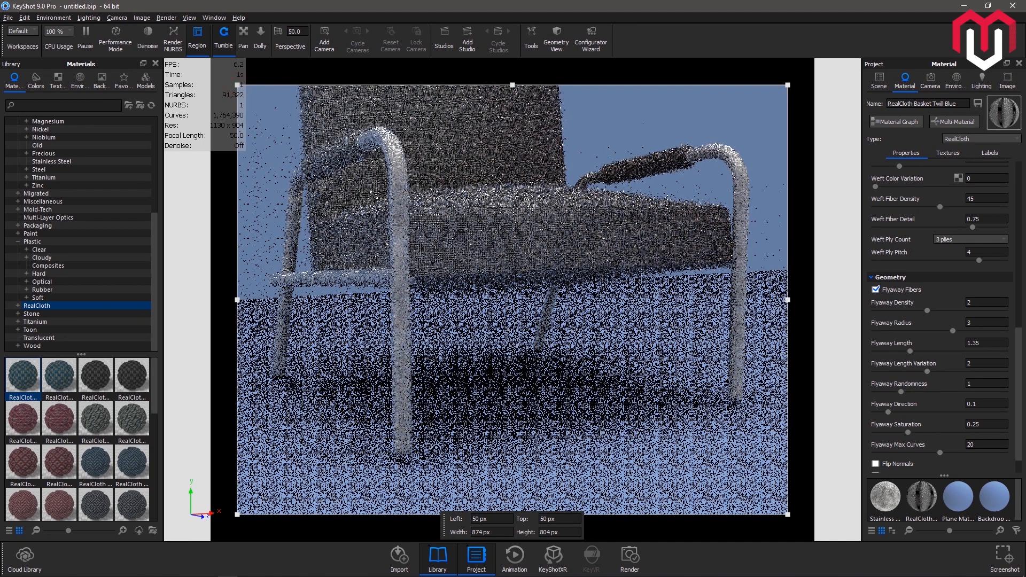
{"action": "left_click_drag", "start_coordinate": [237, 85], "coordinate": [421, 229]}
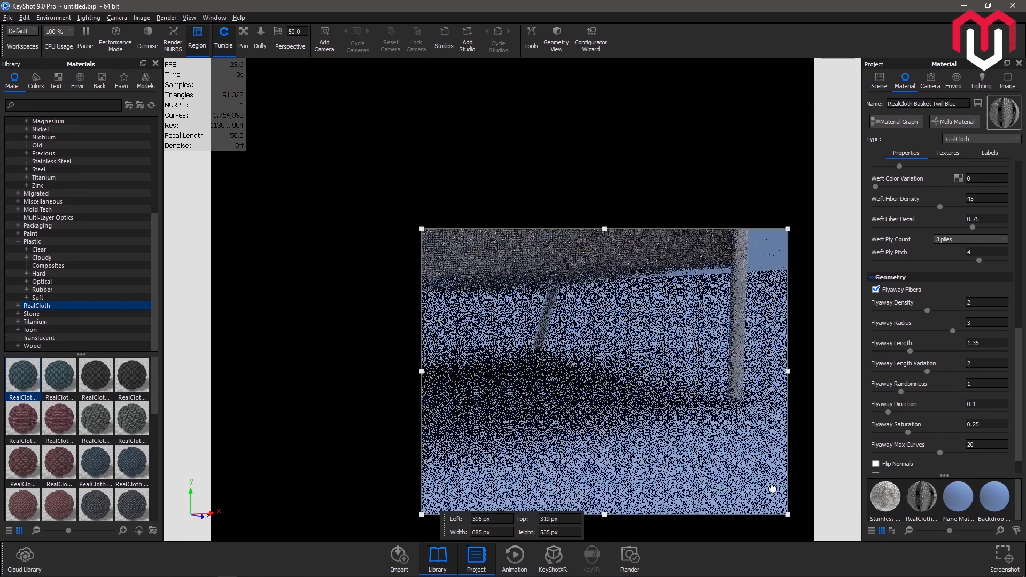
{"action": "left_click_drag", "start_coordinate": [788, 515], "coordinate": [711, 451]}
{"action": "left_click_drag", "start_coordinate": [547, 322], "coordinate": [535, 312]}
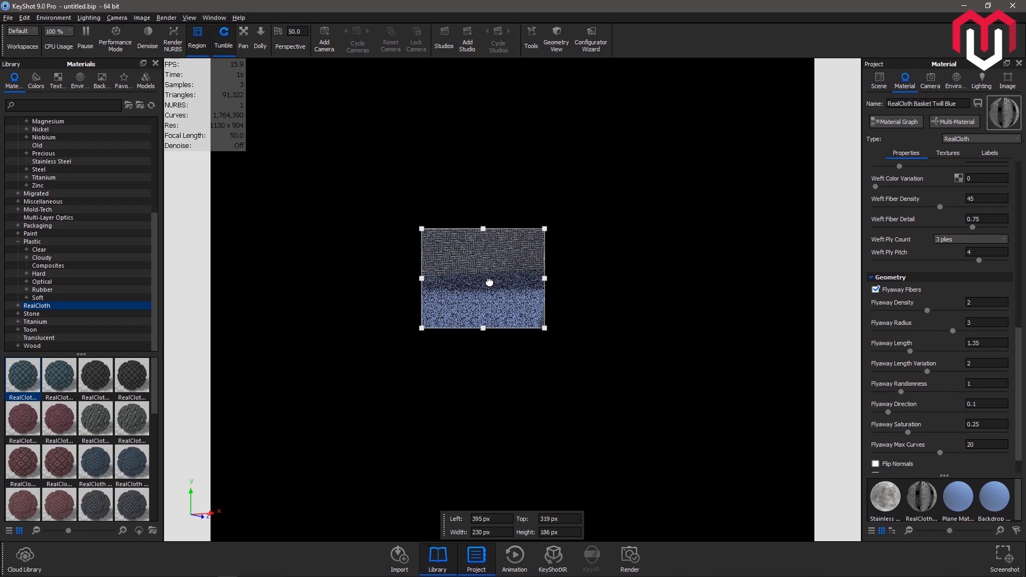
{"action": "left_click_drag", "start_coordinate": [499, 240], "coordinate": [496, 216]}
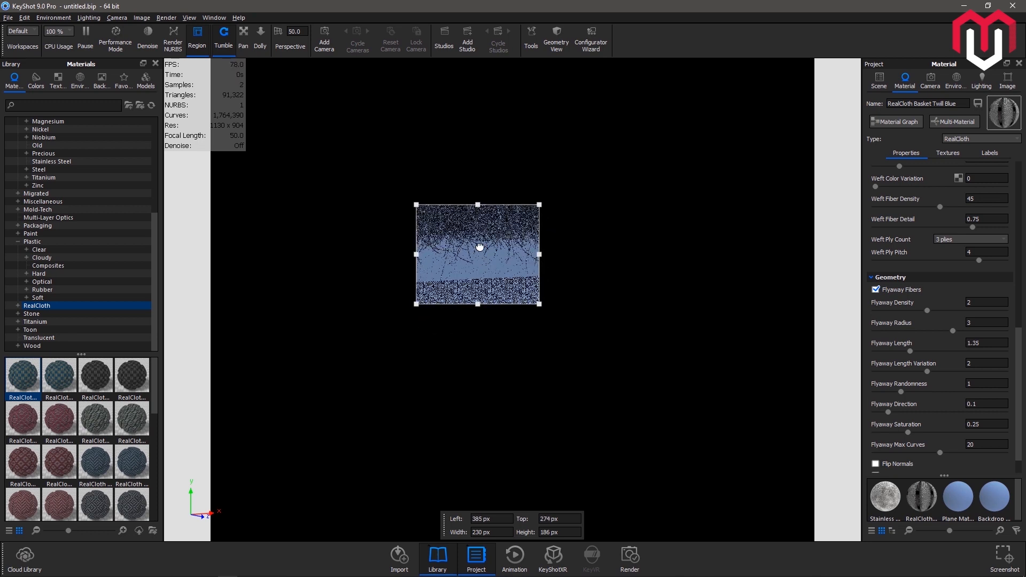
{"action": "left_click_drag", "start_coordinate": [417, 205], "coordinate": [333, 138]}
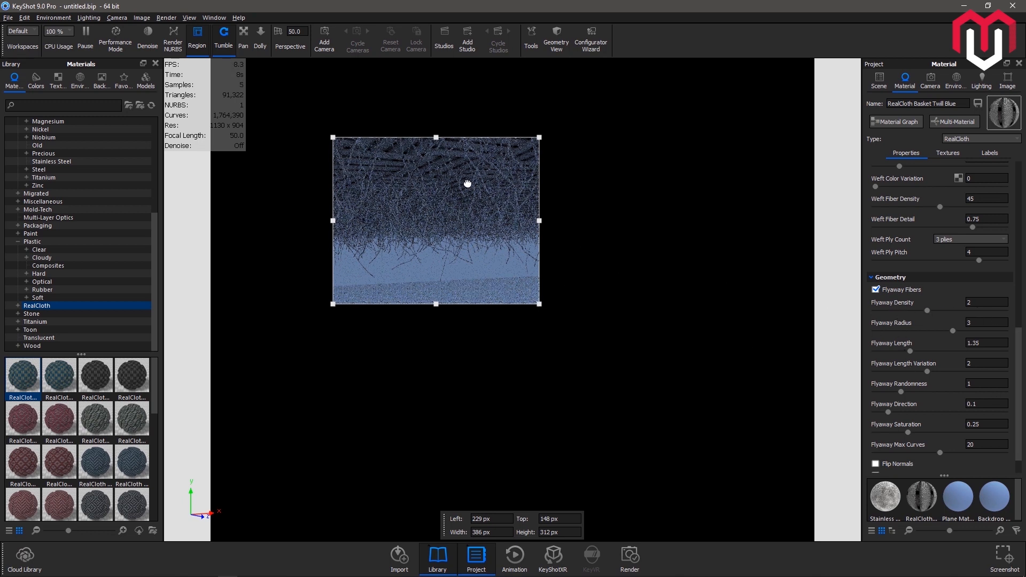
{"action": "left_click", "coordinate": [205, 39]}
Frame the whole chair from slightly above with floor and wall around it, and show the scene's parts list.
{"action": "scroll", "coordinate": [634, 321], "scroll_direction": "down", "scroll_amount": 10}
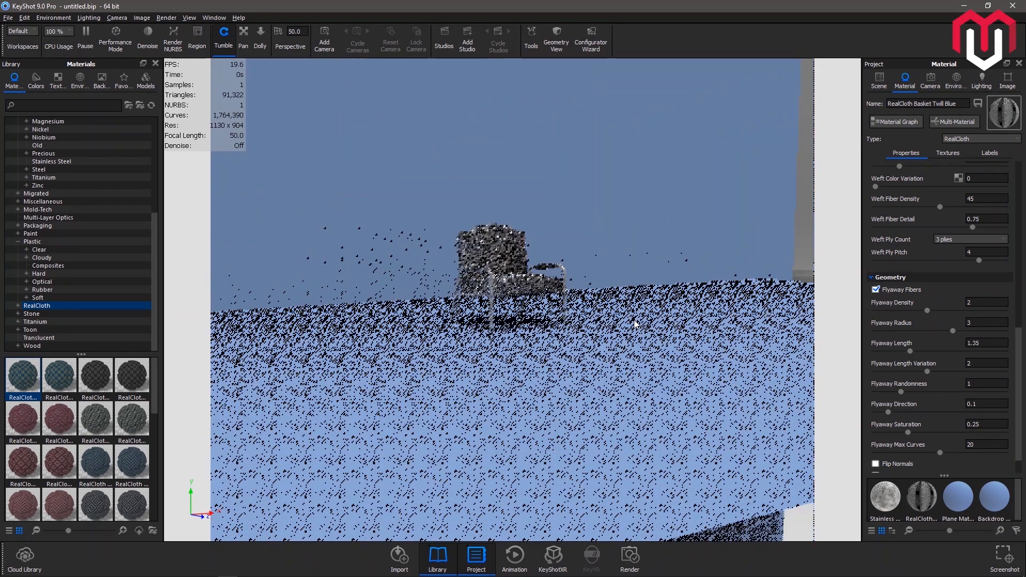
{"action": "scroll", "coordinate": [455, 242], "scroll_direction": "up", "scroll_amount": 5}
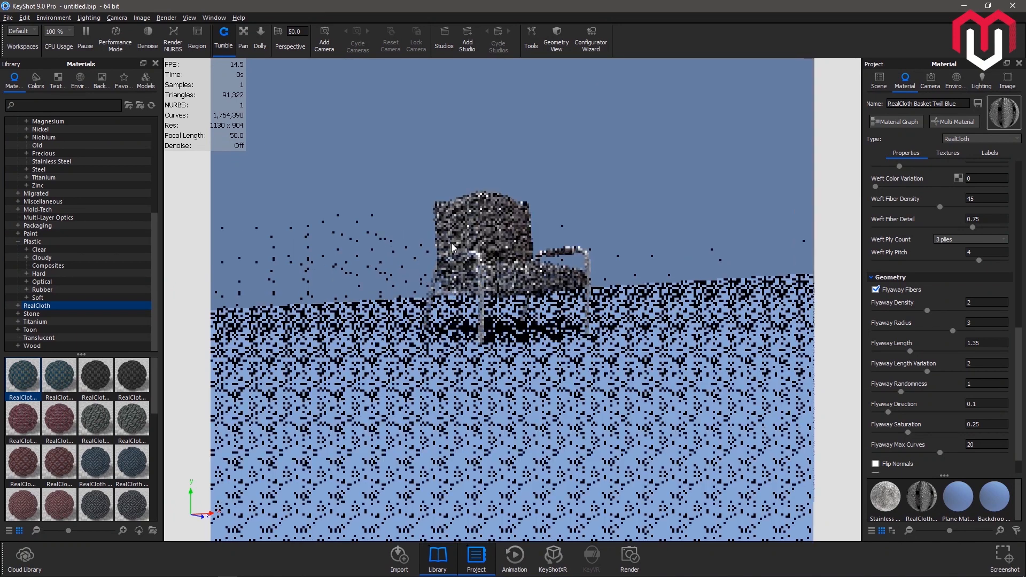
{"action": "left_click_drag", "start_coordinate": [546, 243], "coordinate": [546, 264]}
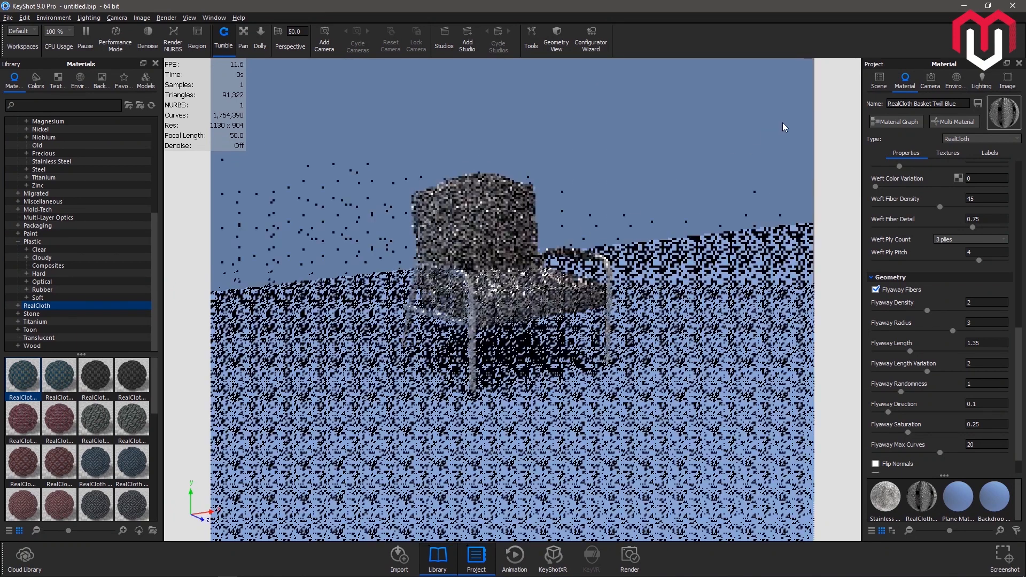
{"action": "left_click", "coordinate": [888, 75]}
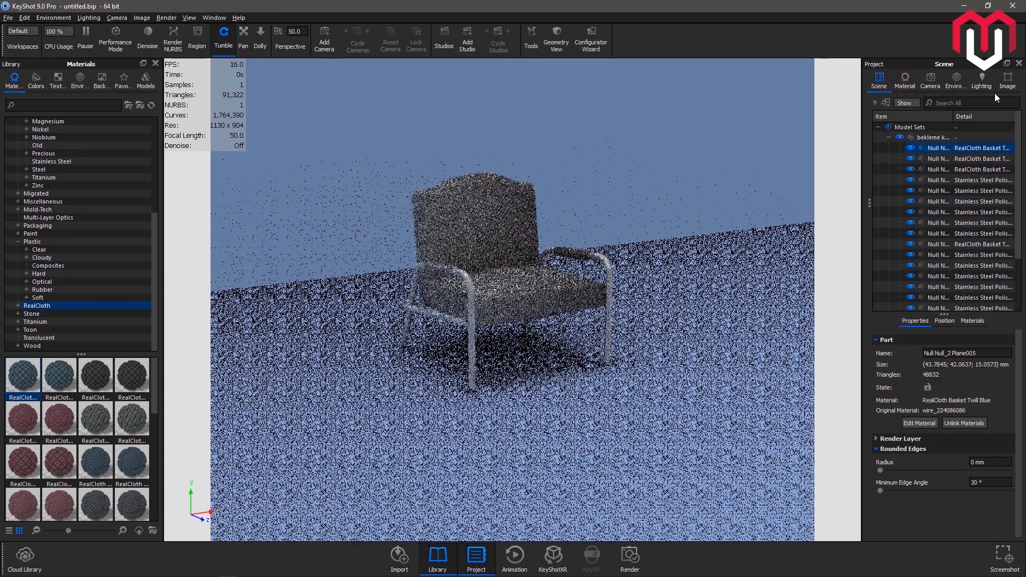
Frame the chair from a low three-quarter angle against the wall and save the view as a camera named "shot camera".
{"action": "left_click", "coordinate": [931, 85]}
{"action": "left_click_drag", "start_coordinate": [584, 291], "coordinate": [379, 348]}
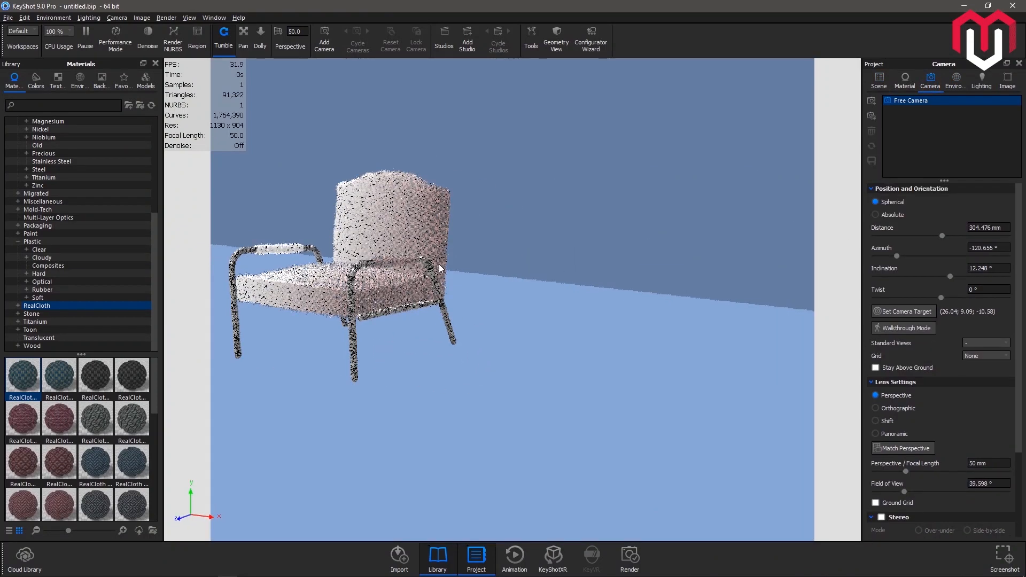
{"action": "middle_click_drag", "start_coordinate": [439, 268], "coordinate": [627, 363]}
{"action": "left_click_drag", "start_coordinate": [628, 363], "coordinate": [561, 369]}
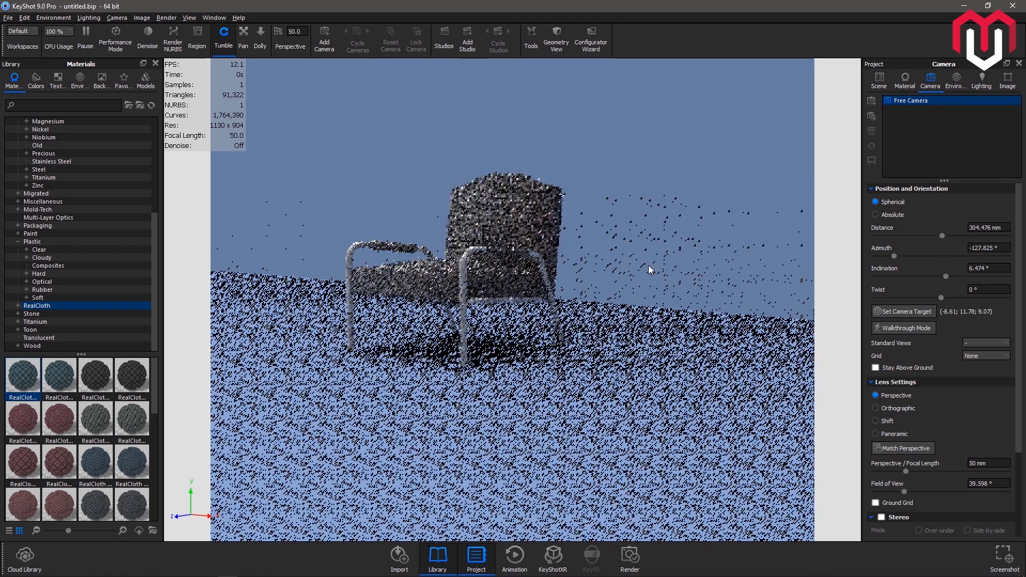
{"action": "middle_click_drag", "start_coordinate": [683, 279], "coordinate": [712, 294]}
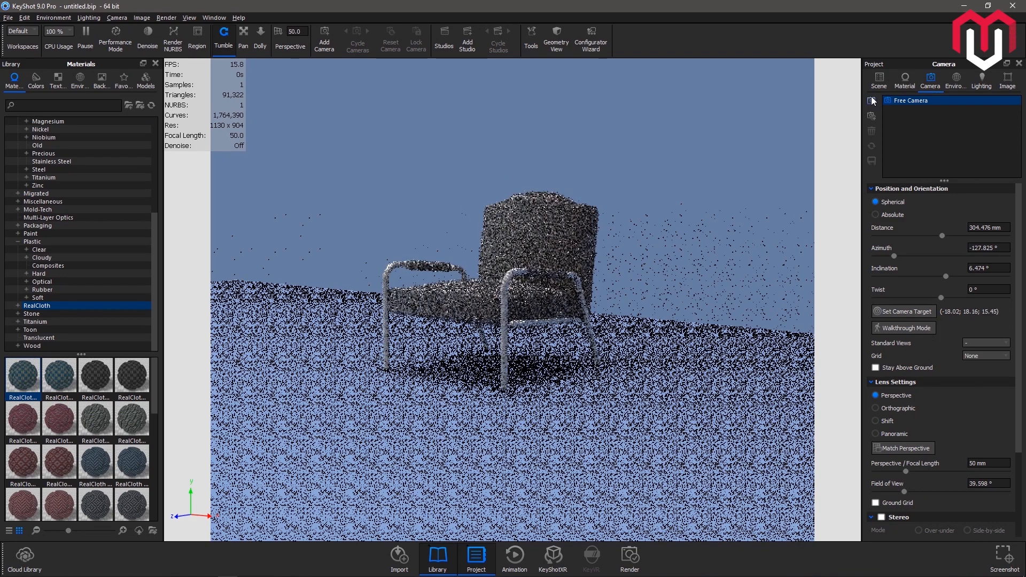
{"action": "left_click_drag", "start_coordinate": [589, 327], "coordinate": [592, 302]}
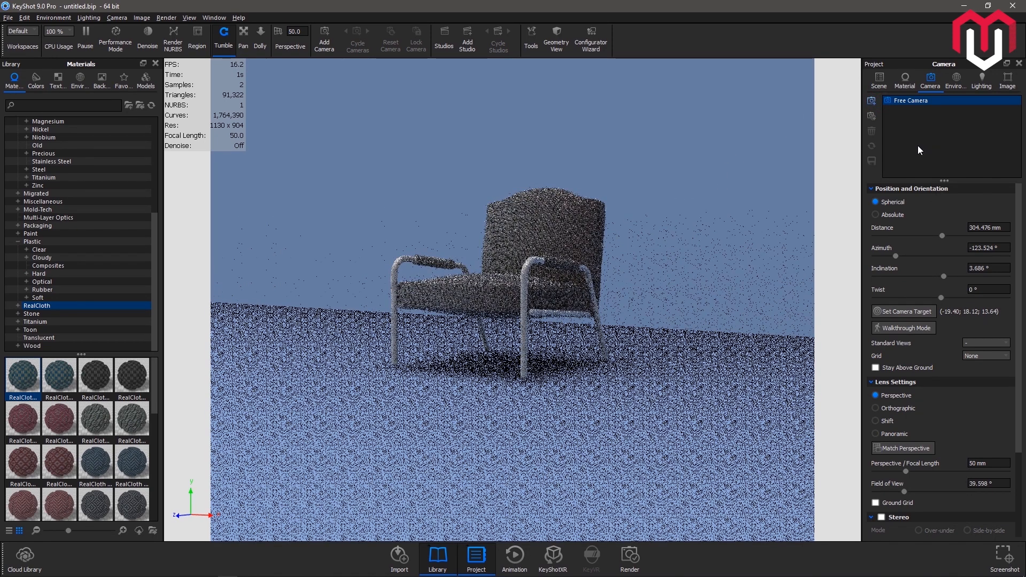
{"action": "double_click", "coordinate": [908, 106]}
{"action": "type", "text": "shot camera"}
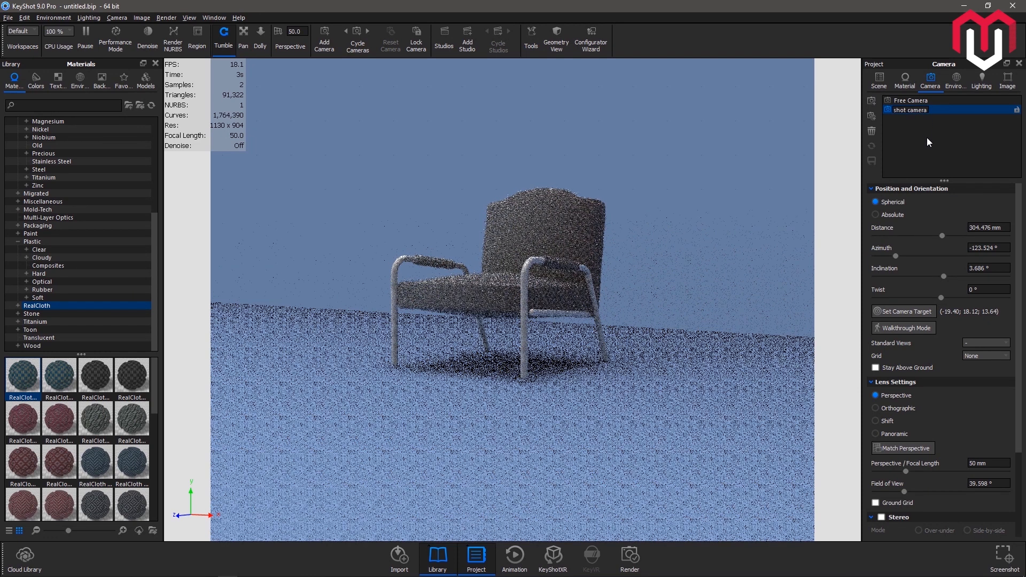
{"action": "key", "text": "Return"}
Apply the Hard Shiny Plastic Black library material to the Backdrop Ramp that forms the floor.
{"action": "left_click", "coordinate": [878, 80]}
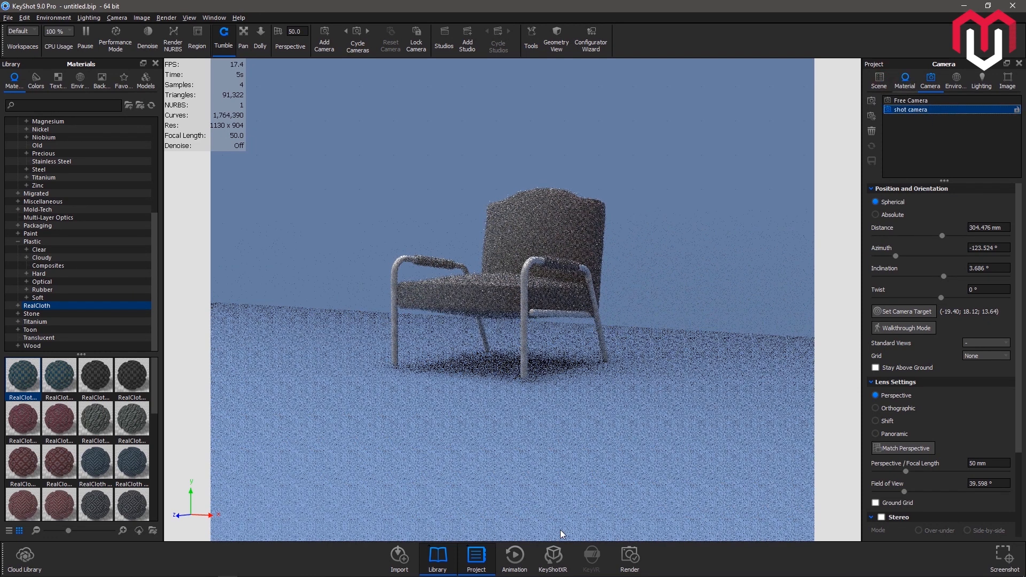
{"action": "left_click", "coordinate": [312, 424]}
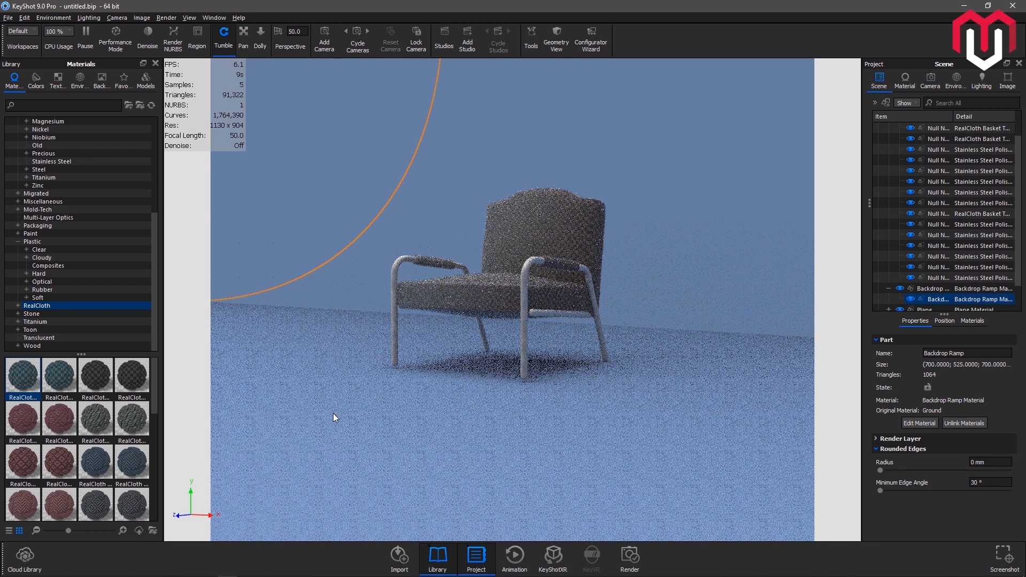
{"action": "left_click_drag", "start_coordinate": [333, 417], "coordinate": [392, 382]}
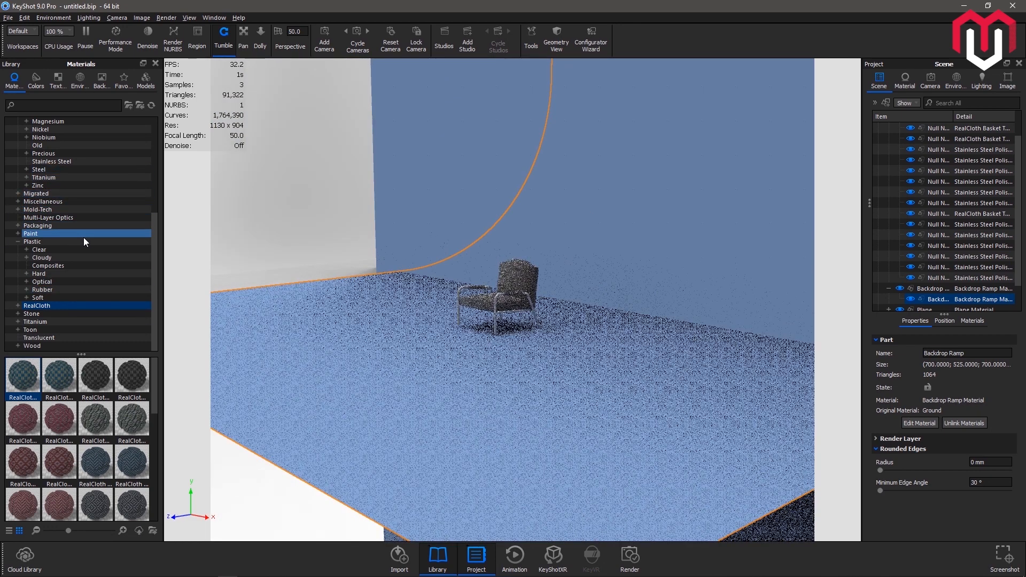
{"action": "left_click", "coordinate": [69, 273]}
{"action": "left_click", "coordinate": [104, 439]}
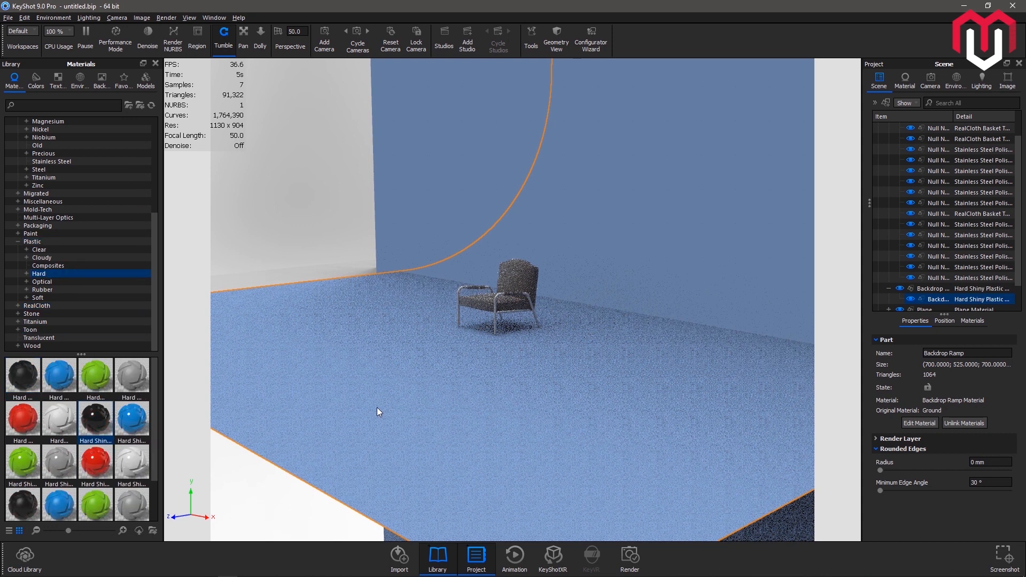
{"action": "scroll", "coordinate": [482, 326], "scroll_direction": "up", "scroll_amount": 2}
{"action": "scroll", "coordinate": [482, 325], "scroll_direction": "up", "scroll_amount": 2}
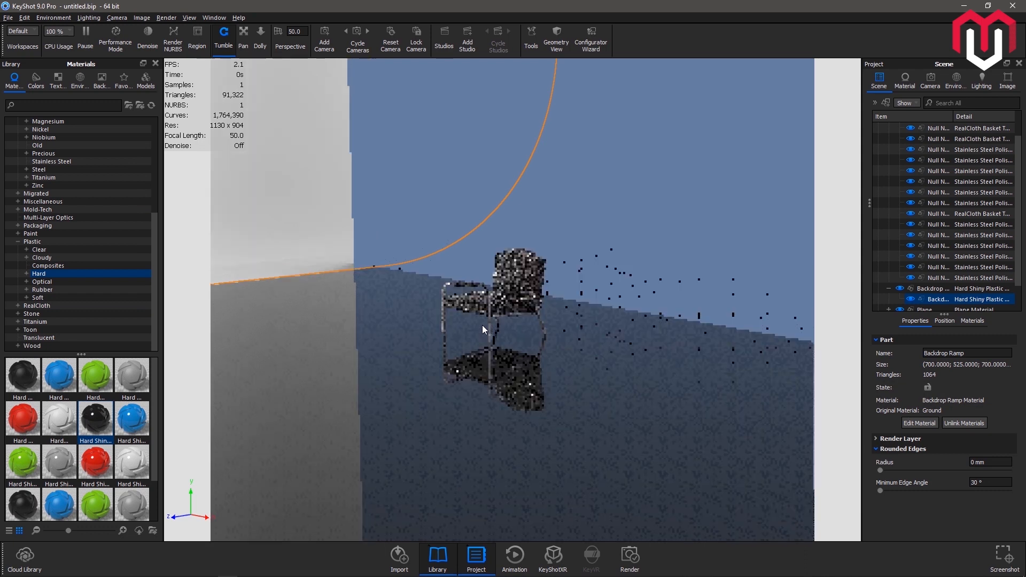
{"action": "scroll", "coordinate": [482, 326], "scroll_direction": "up", "scroll_amount": 2}
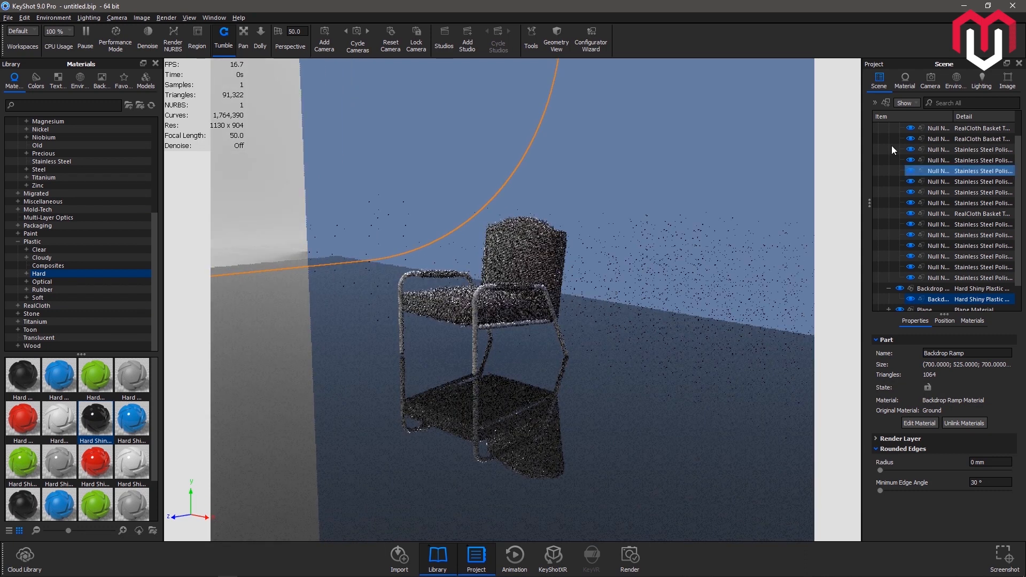
Open the material graph of the floor's black plastic and spread out its Plastic and Material nodes.
{"action": "left_click", "coordinate": [435, 465]}
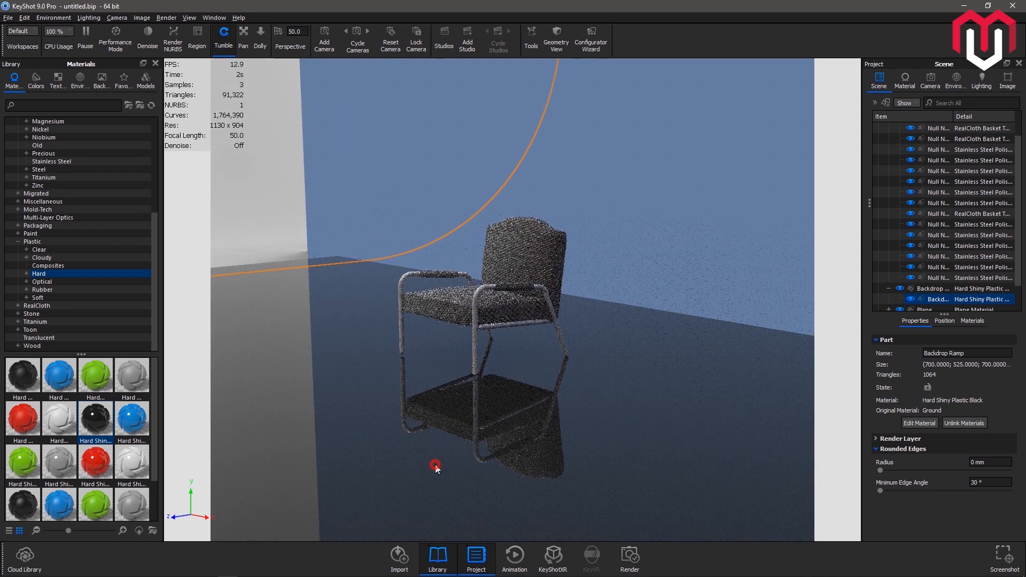
{"action": "double_click", "coordinate": [435, 463]}
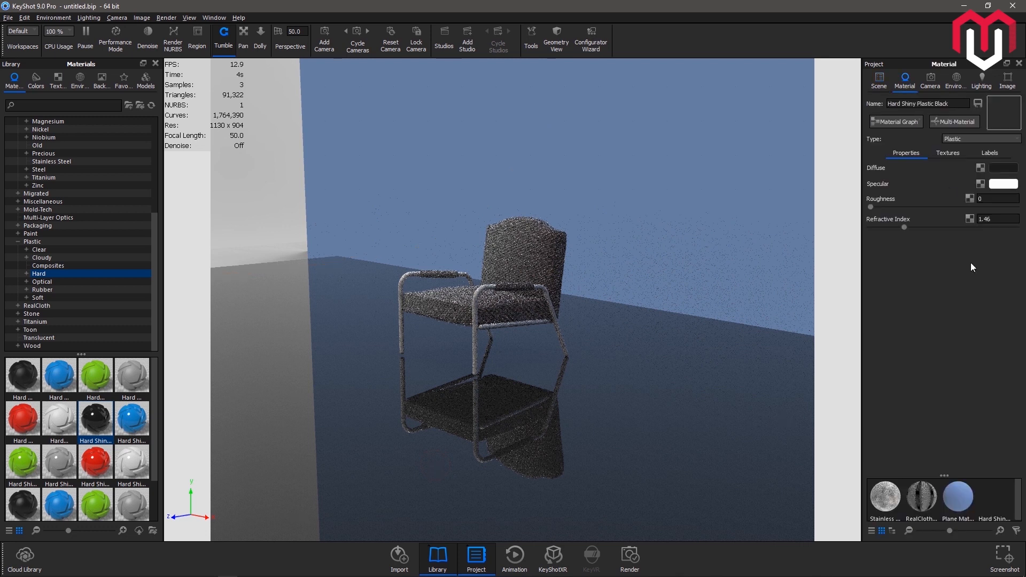
{"action": "left_click", "coordinate": [890, 126]}
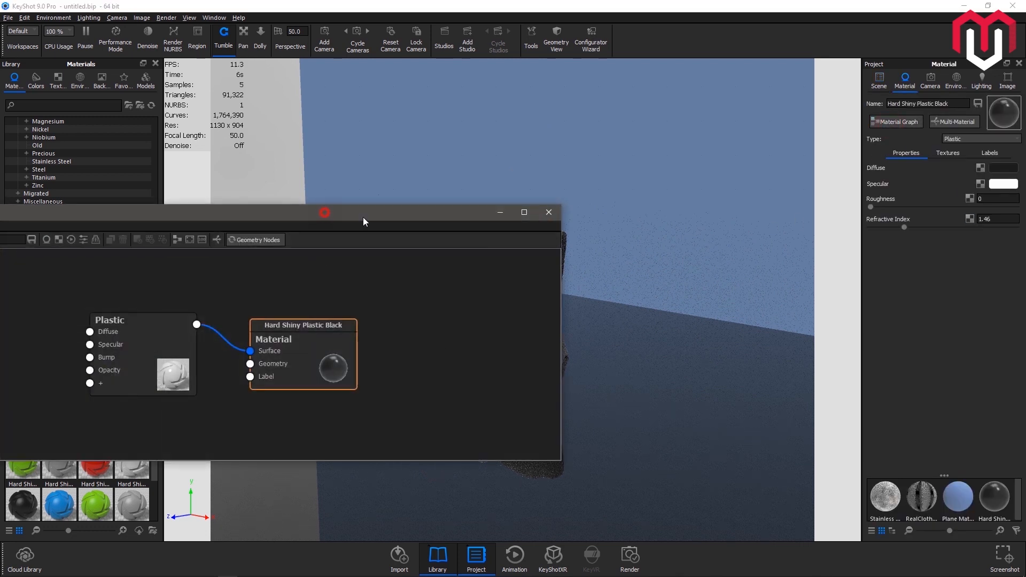
{"action": "left_click_drag", "start_coordinate": [364, 221], "coordinate": [706, 222]}
{"action": "left_click_drag", "start_coordinate": [838, 200], "coordinate": [794, 353]}
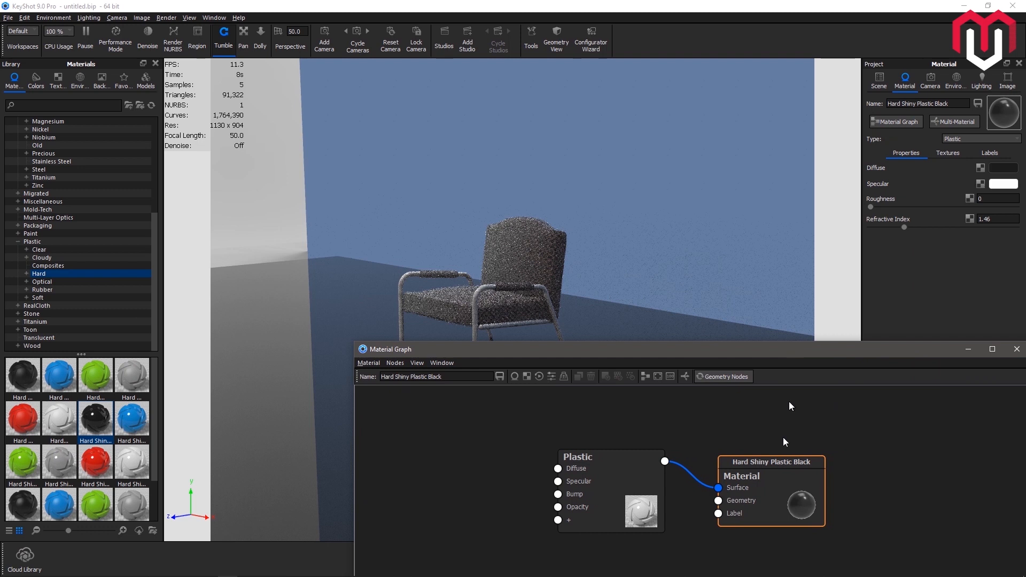
{"action": "left_click_drag", "start_coordinate": [761, 506], "coordinate": [834, 456]}
{"action": "left_click_drag", "start_coordinate": [620, 499], "coordinate": [660, 481]}
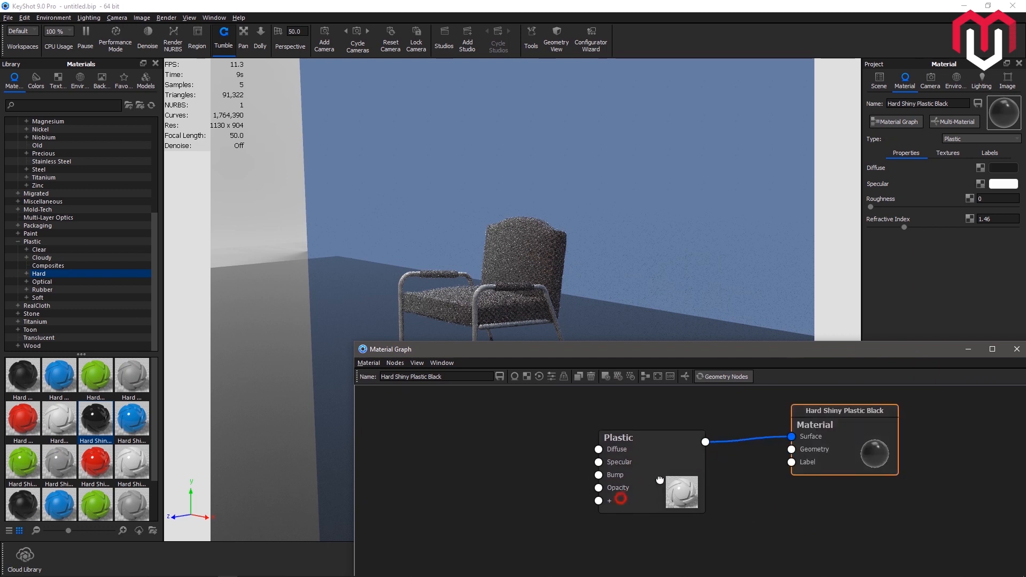
Add a Granite texture node to the floor's material graph, leaving it unconnected.
{"action": "right_click", "coordinate": [379, 416]}
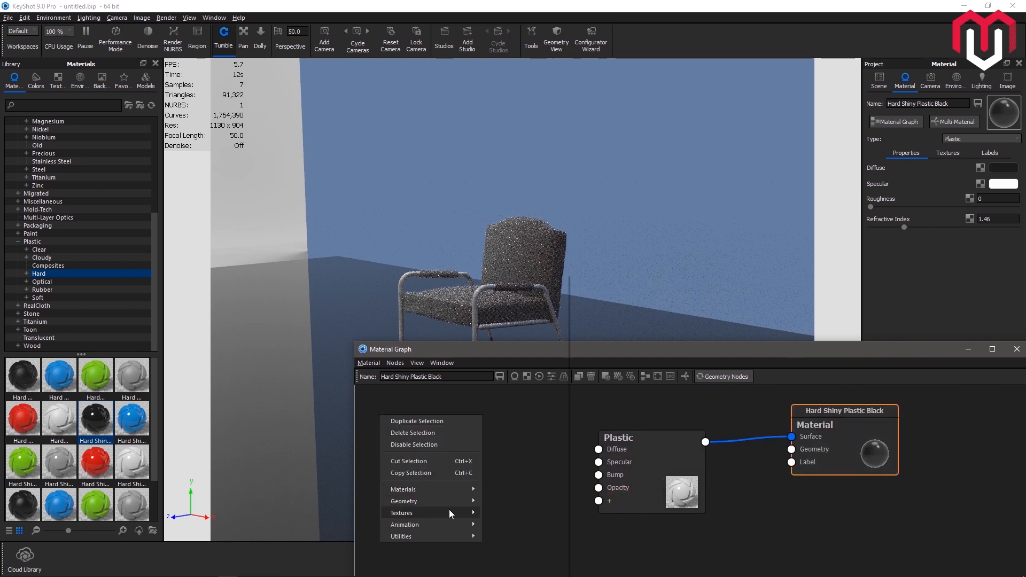
{"action": "mouse_move", "coordinate": [449, 512]}
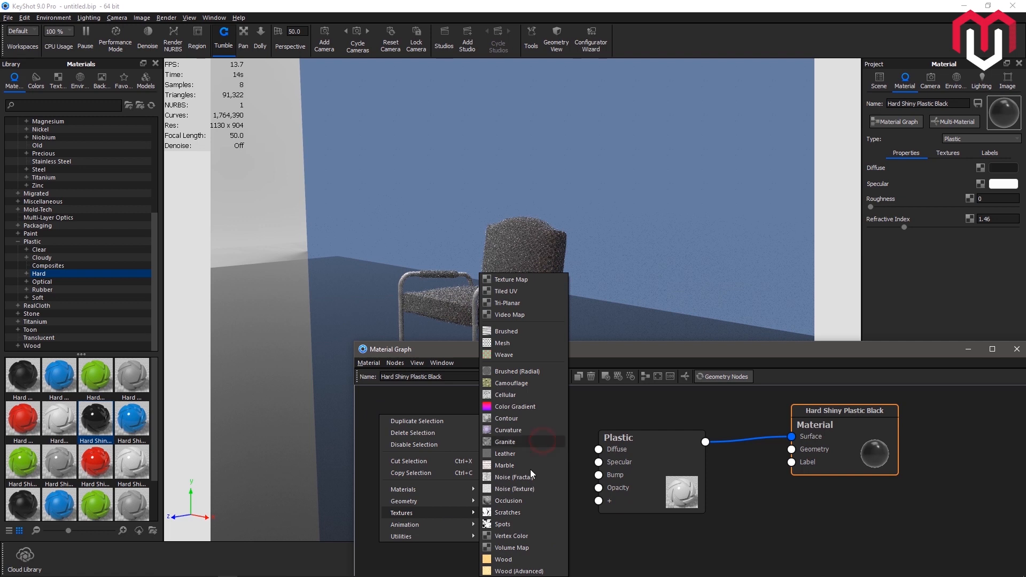
{"action": "left_click", "coordinate": [541, 441]}
{"action": "left_click_drag", "start_coordinate": [486, 426], "coordinate": [641, 461]}
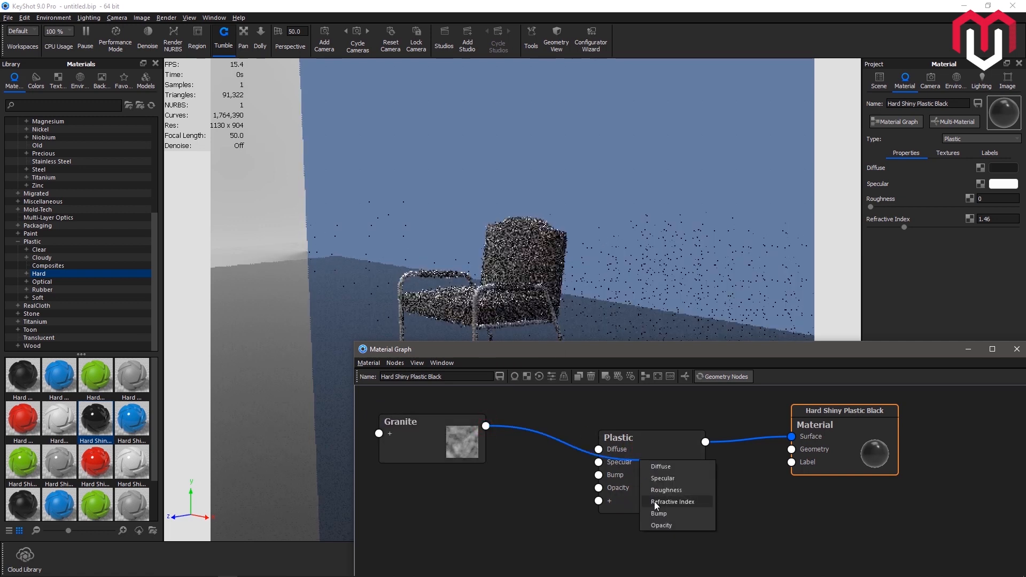
{"action": "left_click", "coordinate": [522, 484]}
Add a Color To Number utility node linked to the Plastic's Roughness and connect the Granite texture to its input.
{"action": "right_click", "coordinate": [538, 424]}
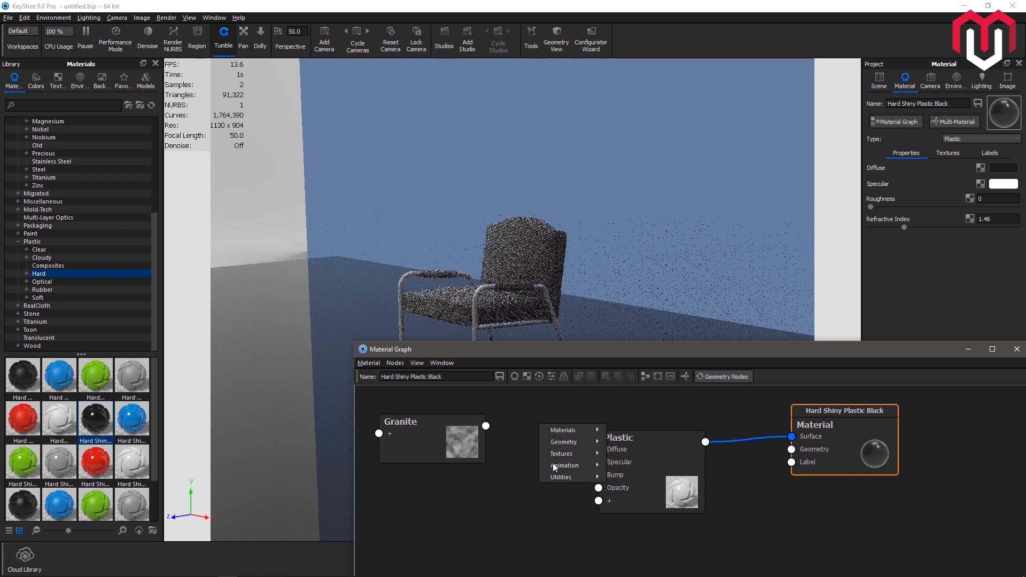
{"action": "mouse_move", "coordinate": [573, 473]}
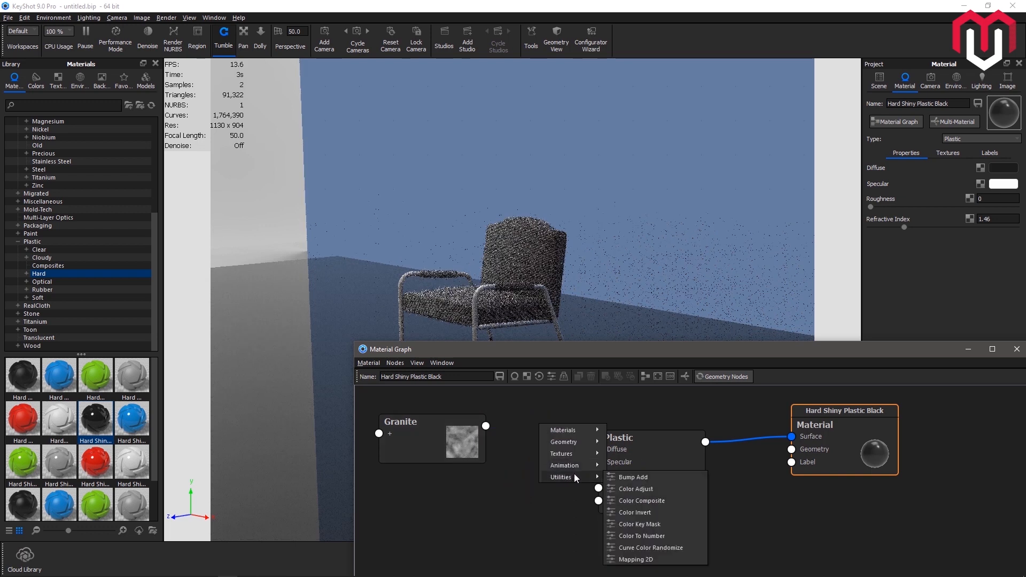
{"action": "left_click", "coordinate": [644, 532]}
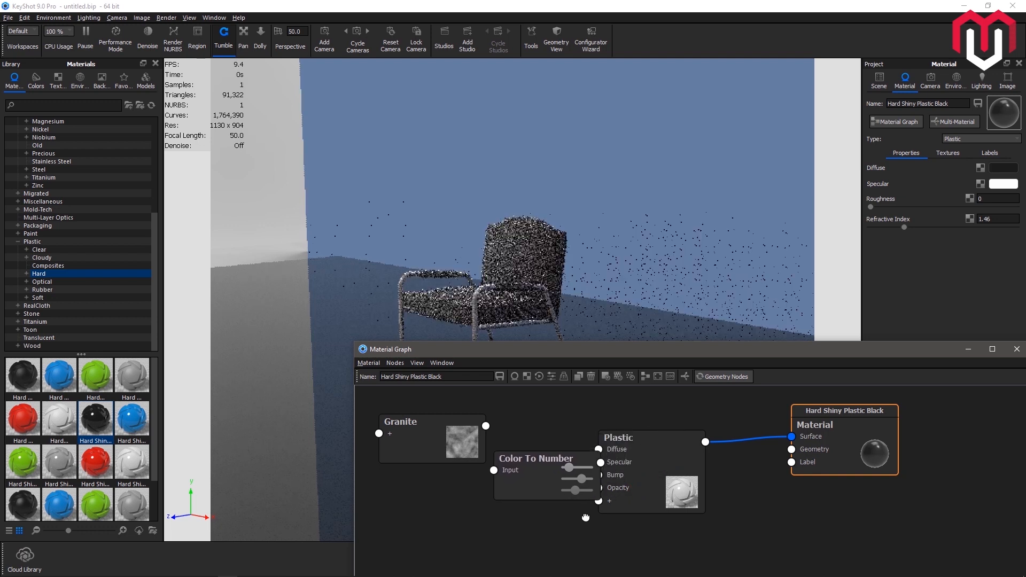
{"action": "left_click_drag", "start_coordinate": [585, 517], "coordinate": [560, 542]}
{"action": "left_click_drag", "start_coordinate": [598, 474], "coordinate": [628, 468]}
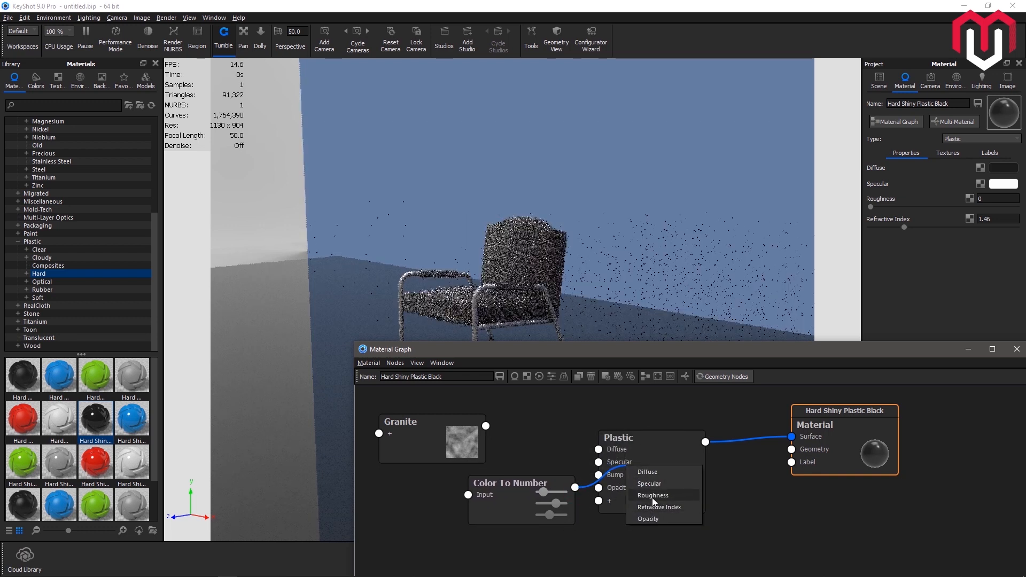
{"action": "left_click", "coordinate": [651, 495]}
{"action": "left_click_drag", "start_coordinate": [486, 425], "coordinate": [469, 494]}
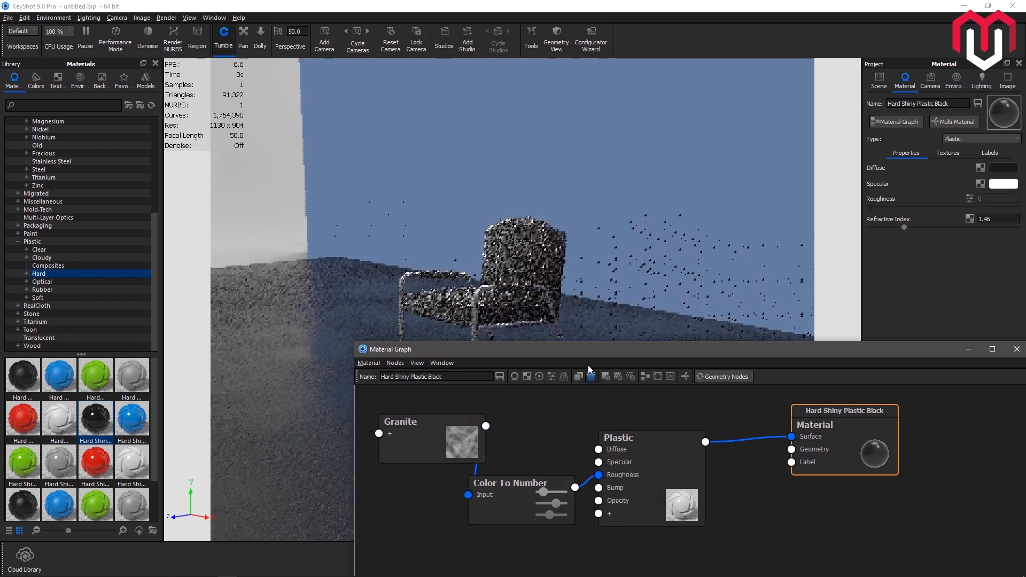
View the whole floor from farther away and preview the Granite node's texture on it.
{"action": "left_click_drag", "start_coordinate": [643, 350], "coordinate": [813, 341]}
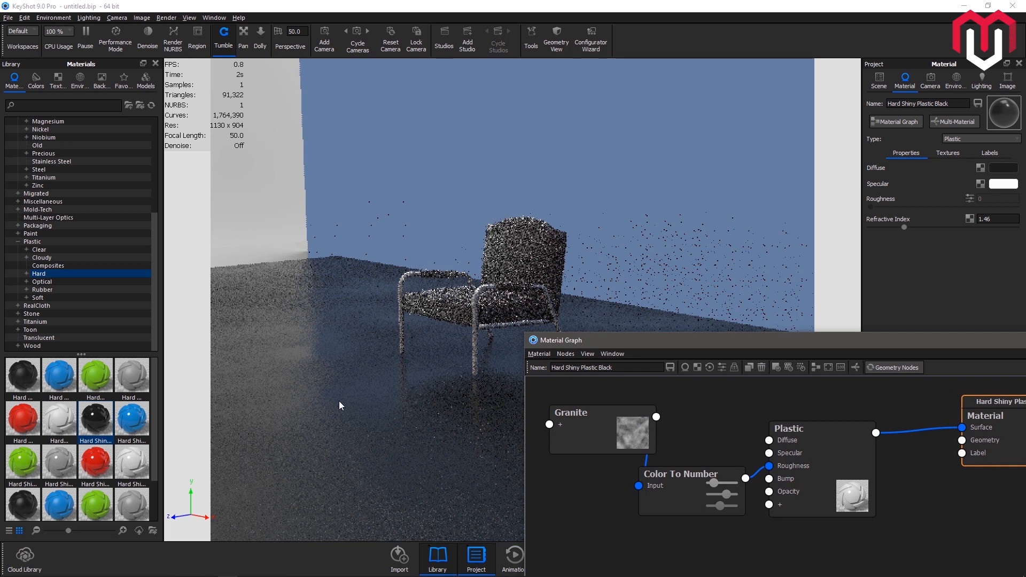
{"action": "scroll", "coordinate": [339, 401], "scroll_direction": "down", "scroll_amount": 5}
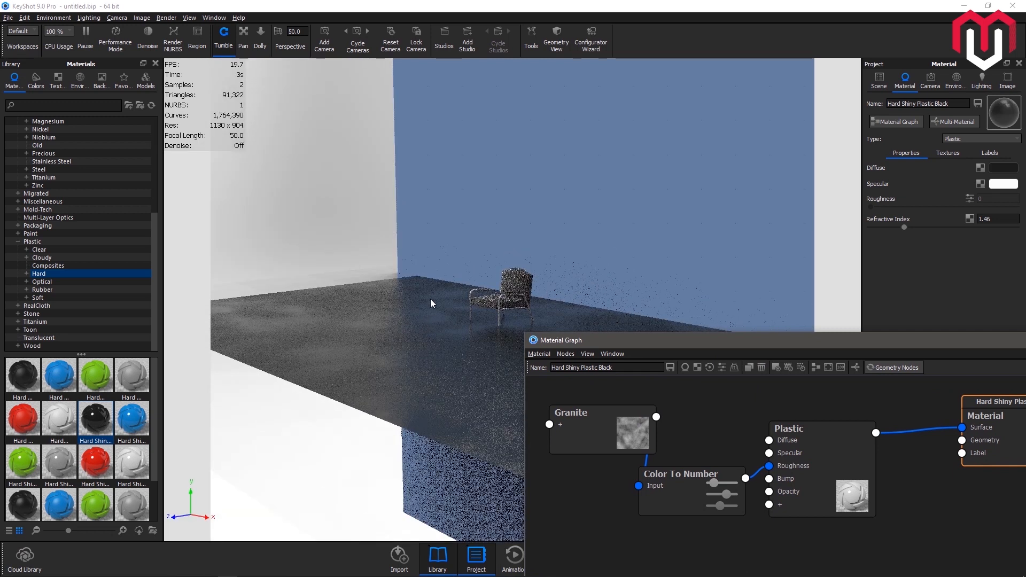
{"action": "scroll", "coordinate": [431, 299], "scroll_direction": "down", "scroll_amount": 5}
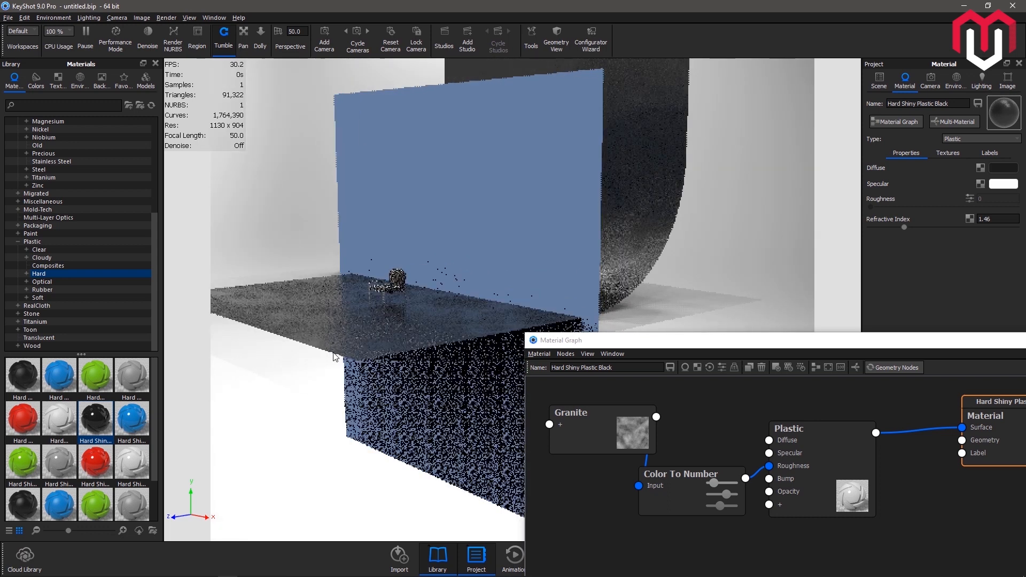
{"action": "left_click_drag", "start_coordinate": [361, 373], "coordinate": [390, 373]}
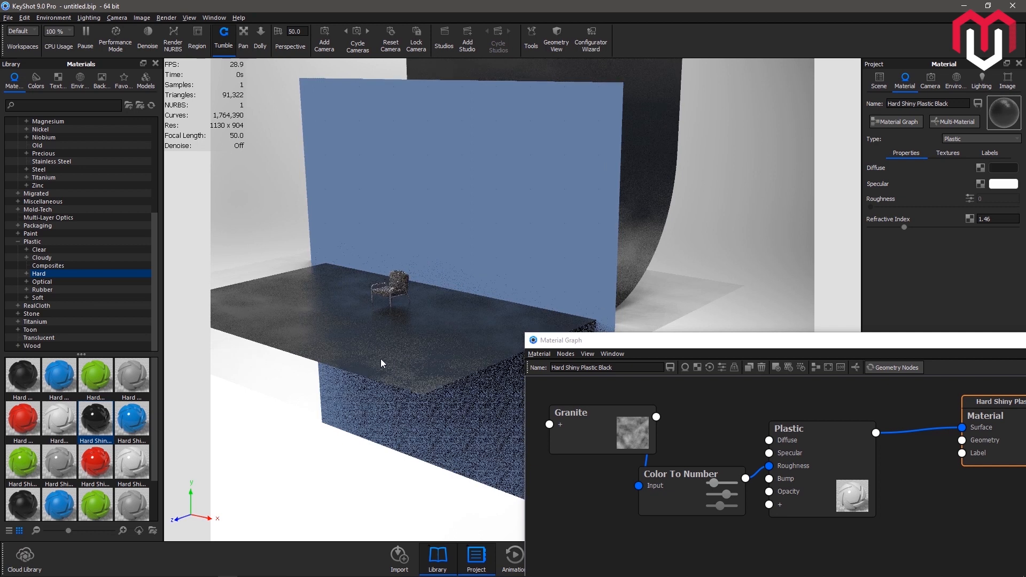
{"action": "left_click_drag", "start_coordinate": [381, 358], "coordinate": [325, 348]}
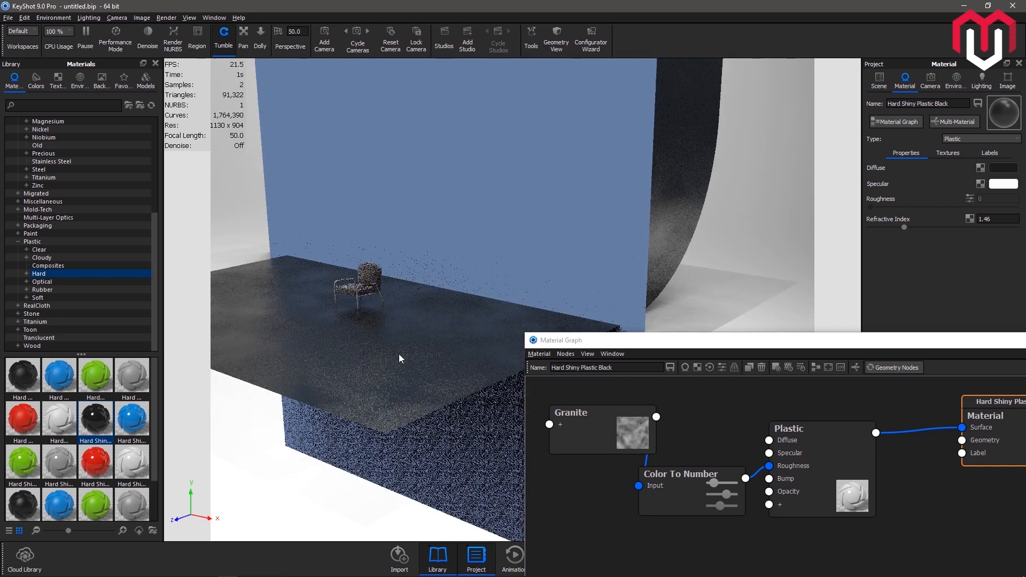
{"action": "left_click_drag", "start_coordinate": [433, 366], "coordinate": [481, 374]}
{"action": "left_click", "coordinate": [585, 438]}
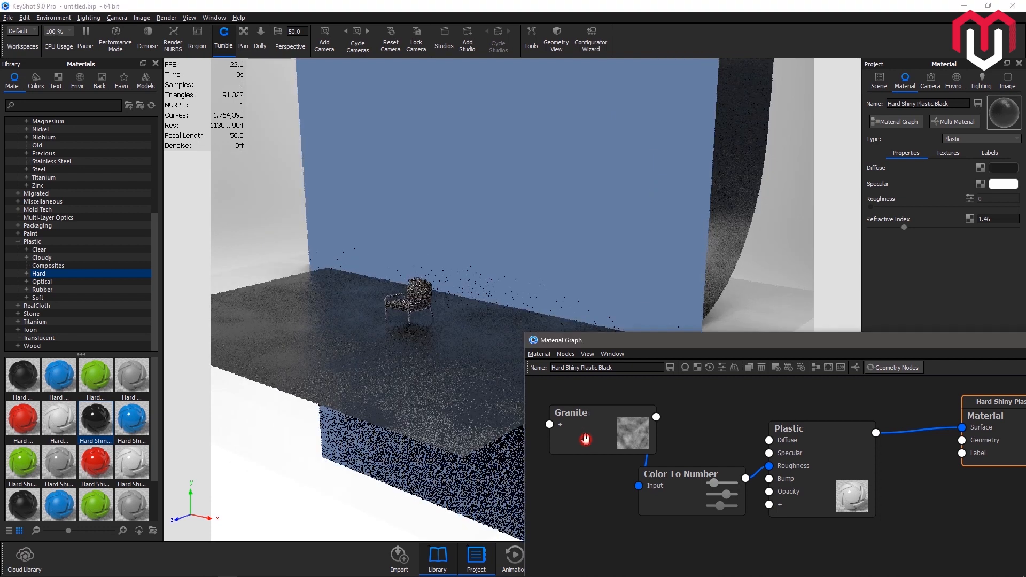
{"action": "key", "text": "c"}
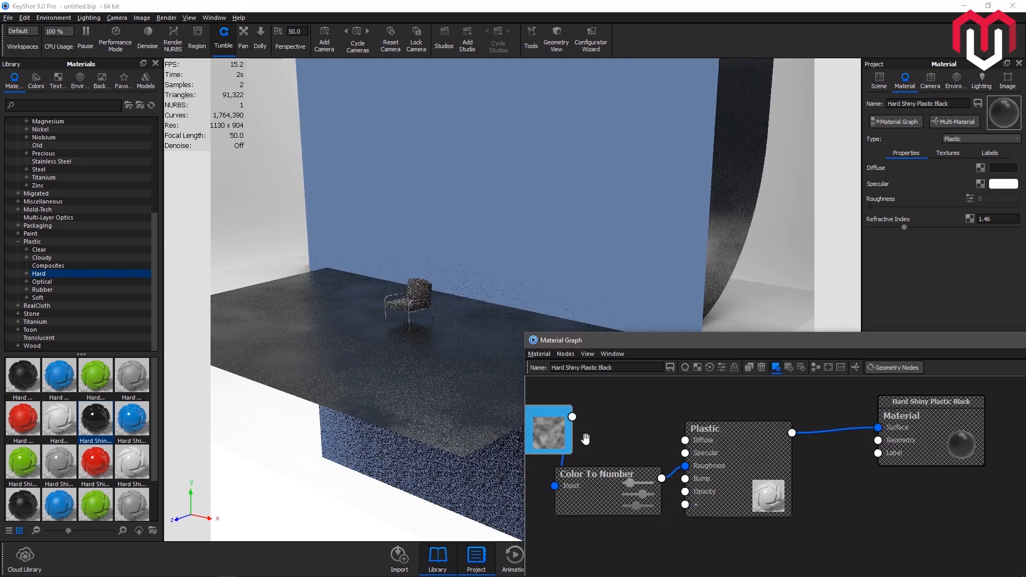
Bring the Granite node's properties into view beside the floor and reduce the texture's scale to 135 mm.
{"action": "left_click_drag", "start_coordinate": [656, 343], "coordinate": [0, 340]}
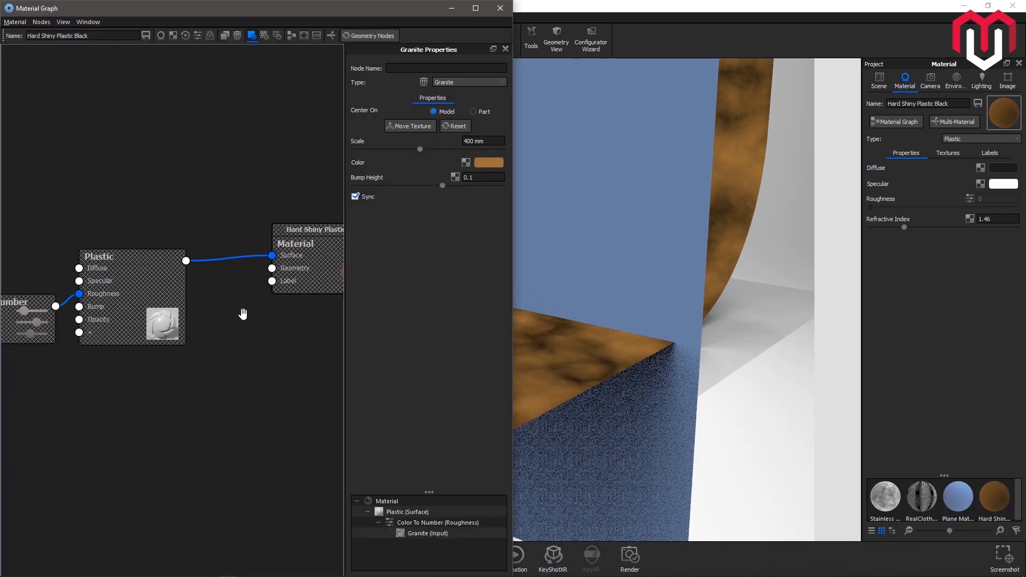
{"action": "double_click", "coordinate": [388, 13]}
{"action": "left_click_drag", "start_coordinate": [906, 341], "coordinate": [0, 340]}
{"action": "double_click", "coordinate": [310, 14]}
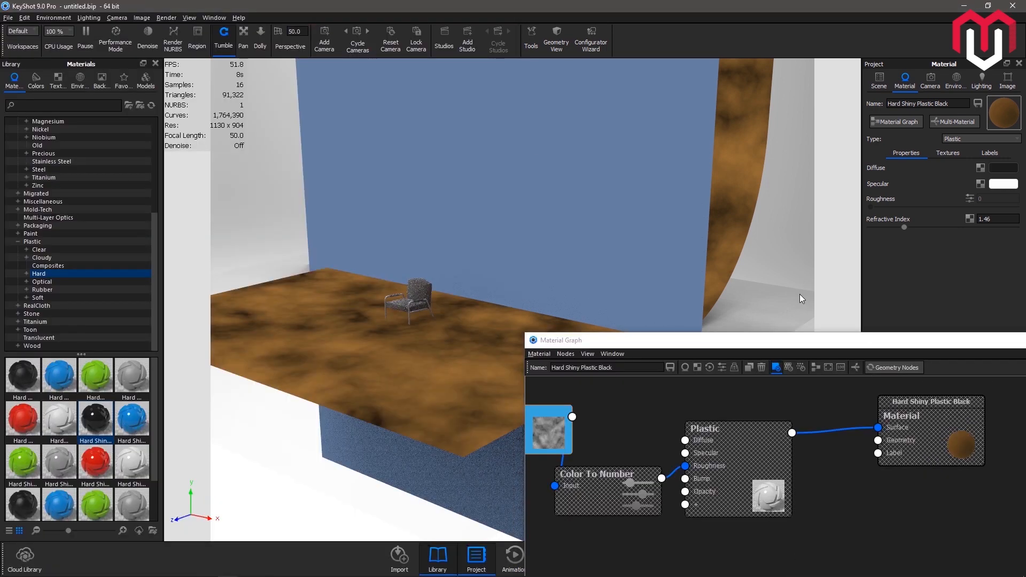
{"action": "left_click_drag", "start_coordinate": [807, 346], "coordinate": [150, 354]}
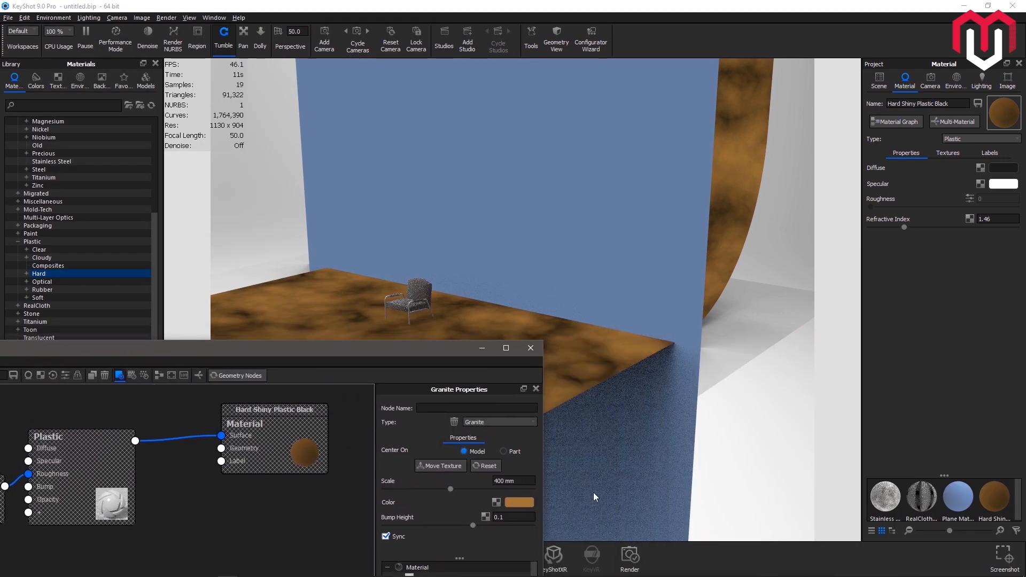
{"action": "left_click_drag", "start_coordinate": [422, 492], "coordinate": [406, 490]}
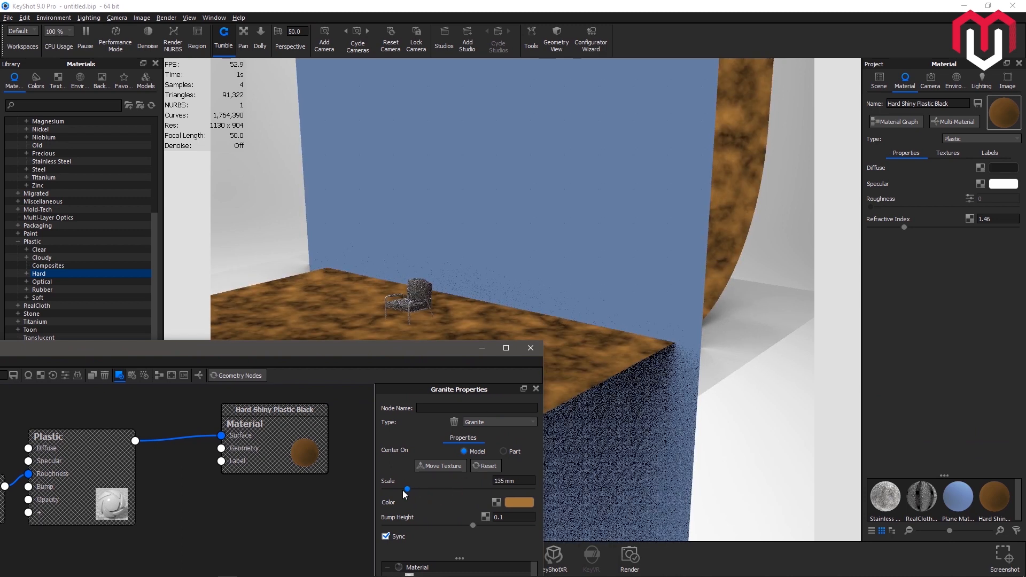
End the Granite texture preview on the floor and bring the chair and surrounding floor into closer view.
{"action": "left_click_drag", "start_coordinate": [406, 489], "coordinate": [406, 490]}
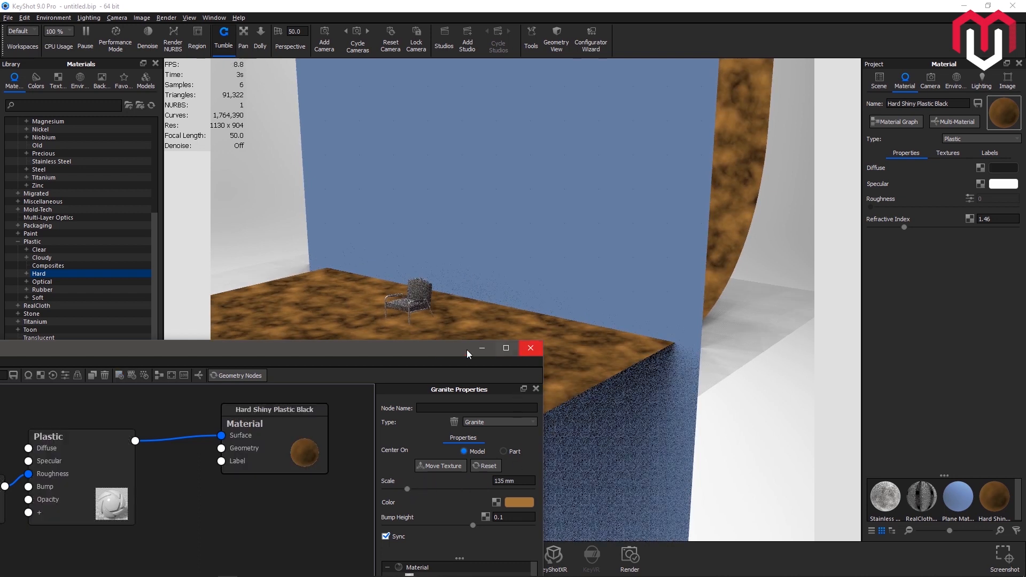
{"action": "left_click_drag", "start_coordinate": [404, 348], "coordinate": [988, 271]}
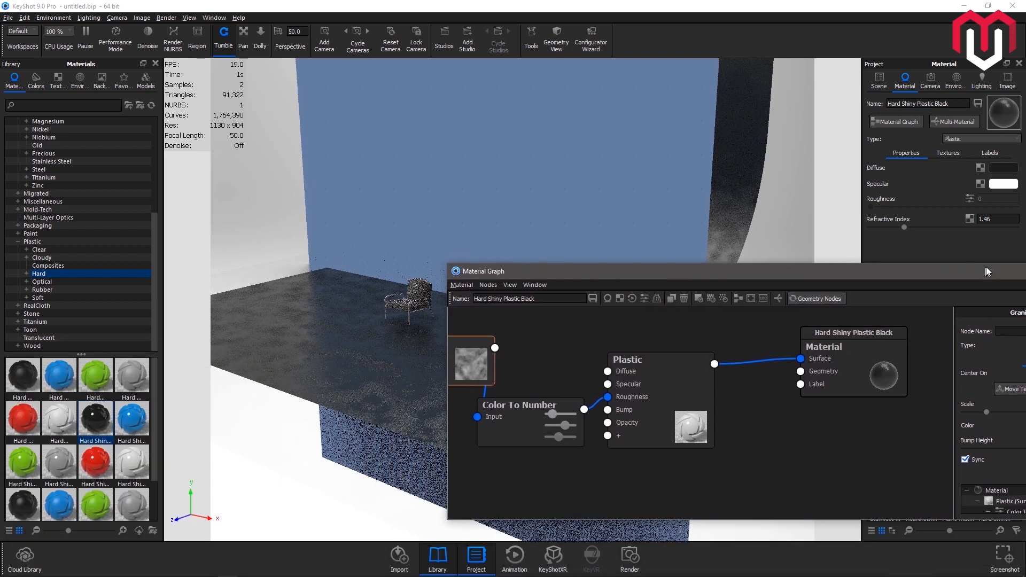
{"action": "scroll", "coordinate": [407, 339], "scroll_direction": "up", "scroll_amount": 5}
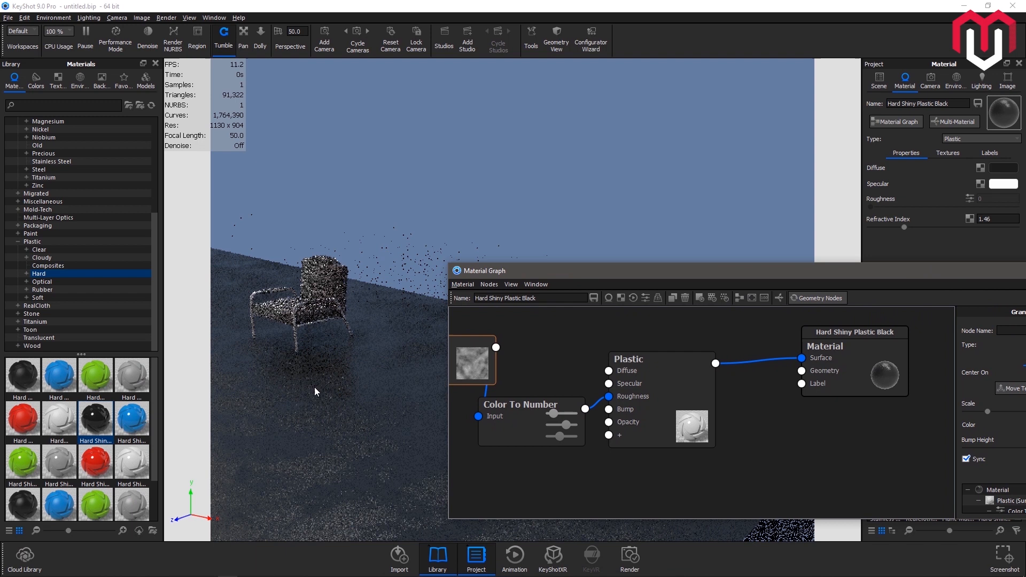
{"action": "left_click", "coordinate": [332, 359]}
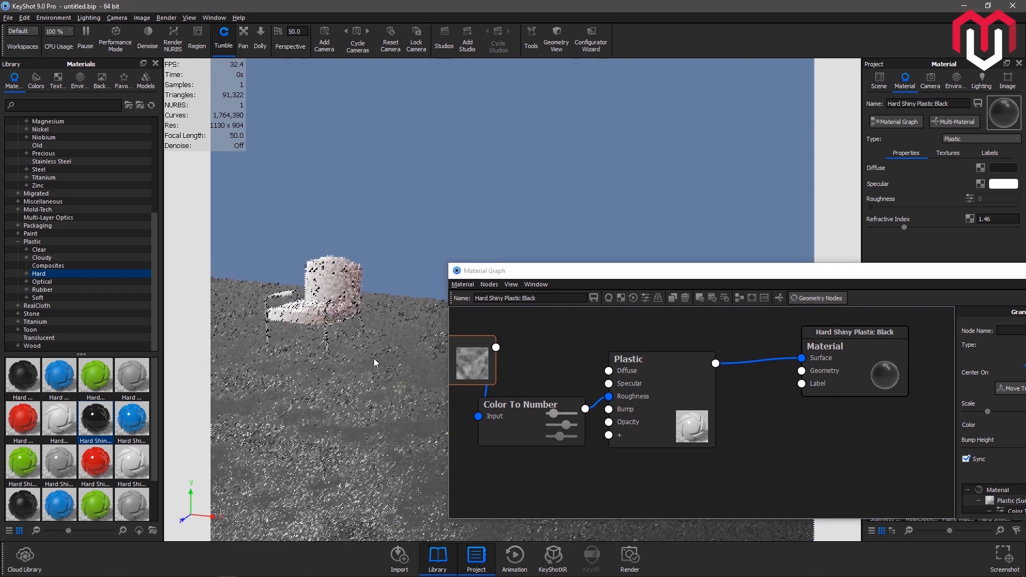
Set the Color To Number node's Output To value to 60 and Input To value to 50, and close the floor's material graph.
{"action": "left_click", "coordinate": [513, 435]}
{"action": "left_click_drag", "start_coordinate": [826, 271], "coordinate": [153, 241]}
{"action": "double_click", "coordinate": [200, 412]}
{"action": "type", "text": "60"}
{"action": "key", "text": "Return"}
{"action": "left_click", "coordinate": [195, 373]}
{"action": "type", "text": "50"}
{"action": "key", "text": "Return"}
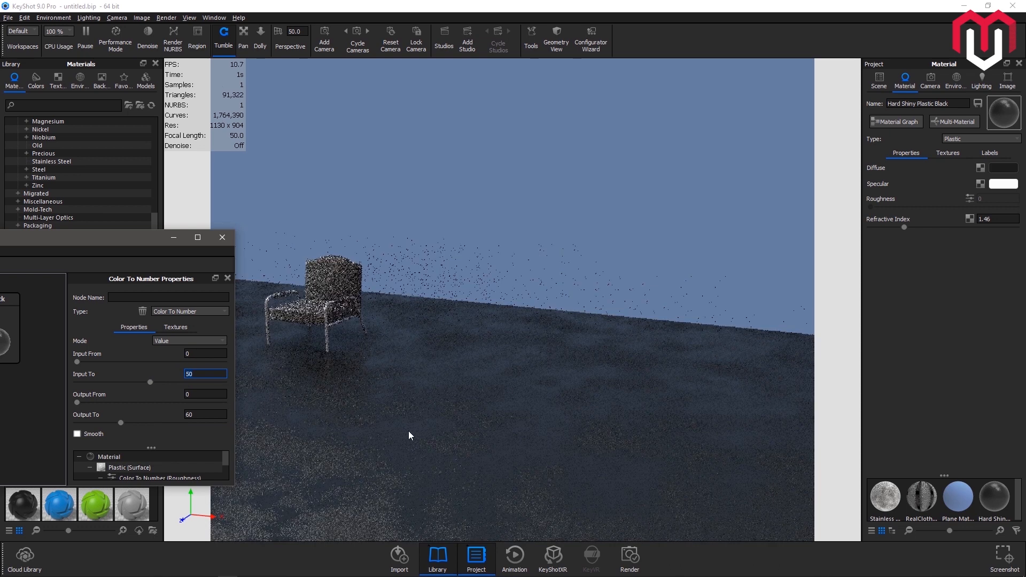
{"action": "left_click", "coordinate": [221, 237]}
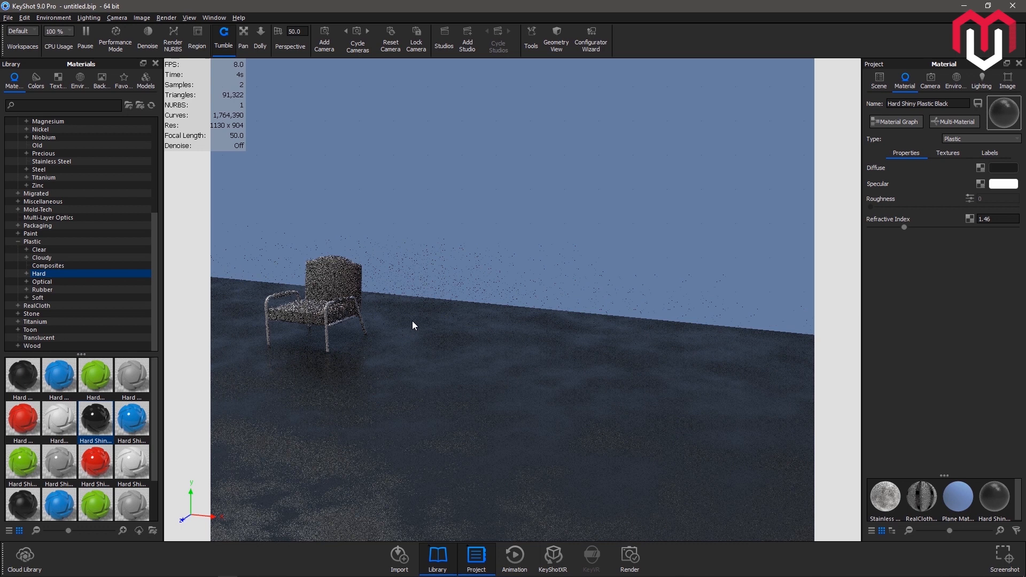
Check the chair's reflection on the floor up close and reset the shot camera to its saved view.
{"action": "left_click_drag", "start_coordinate": [483, 337], "coordinate": [723, 354]}
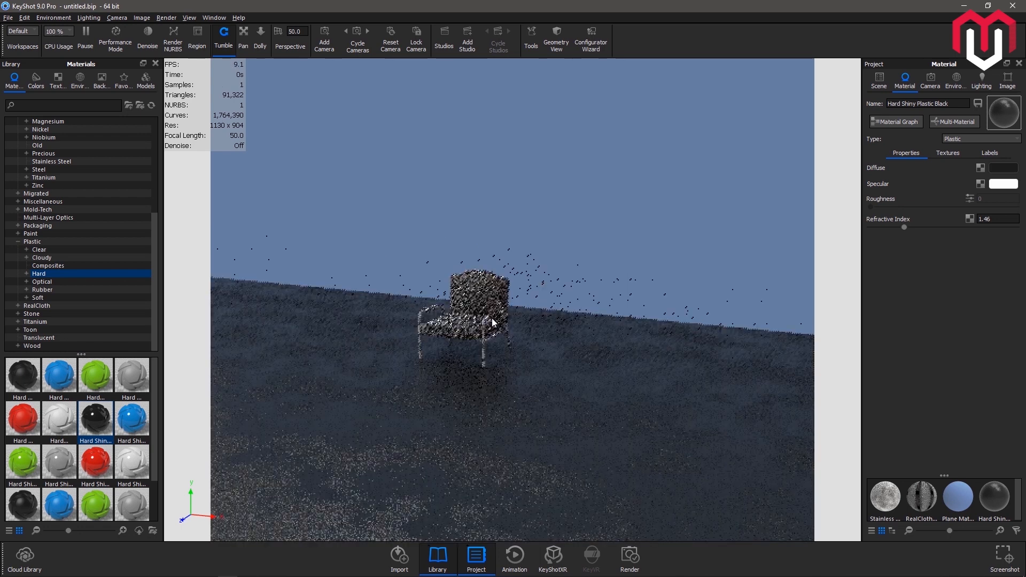
{"action": "scroll", "coordinate": [469, 339], "scroll_direction": "up", "scroll_amount": 3}
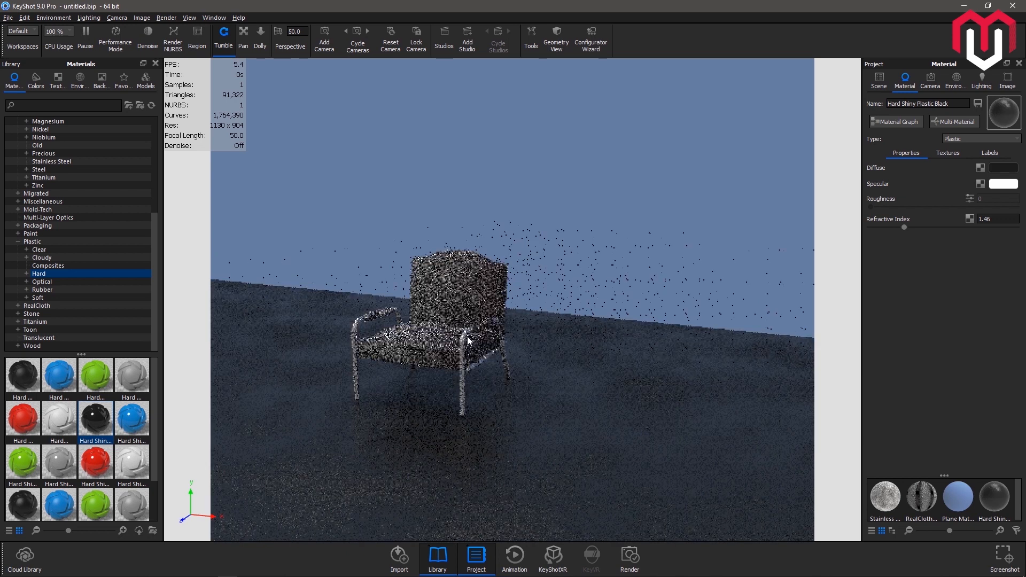
{"action": "scroll", "coordinate": [446, 392], "scroll_direction": "up", "scroll_amount": 2}
{"action": "left_click", "coordinate": [956, 81]}
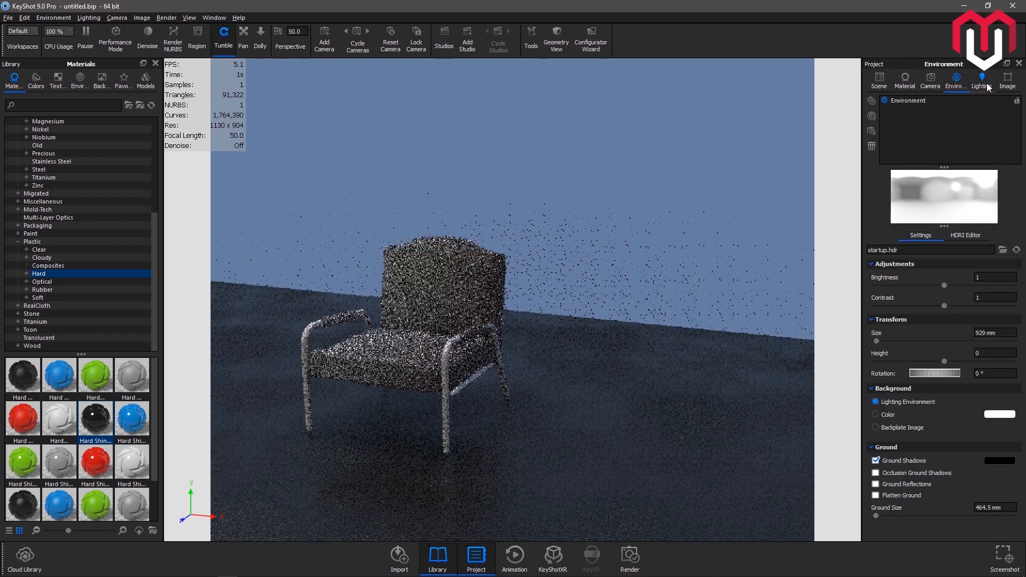
{"action": "left_click", "coordinate": [934, 83]}
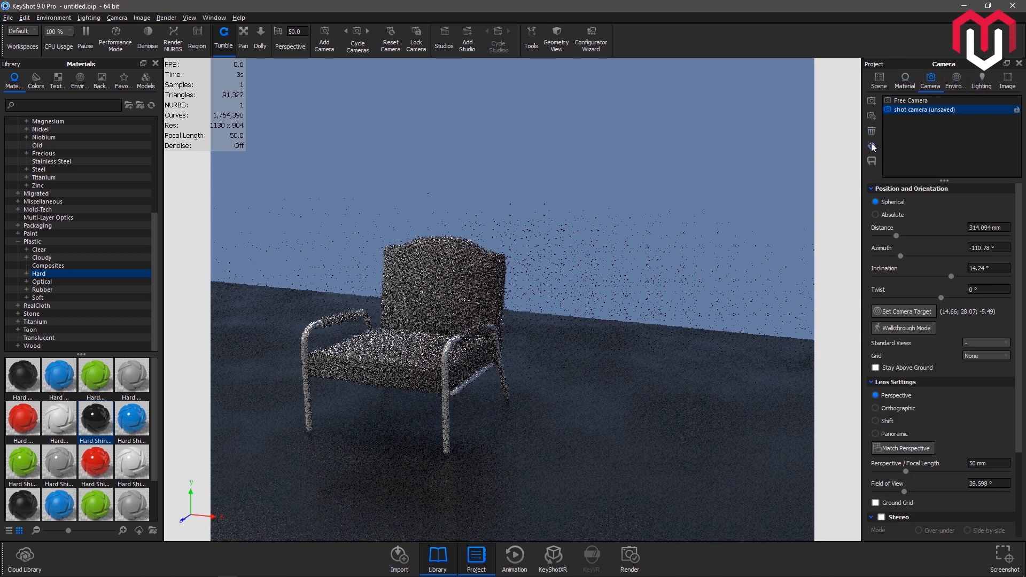
{"action": "left_click", "coordinate": [871, 146]}
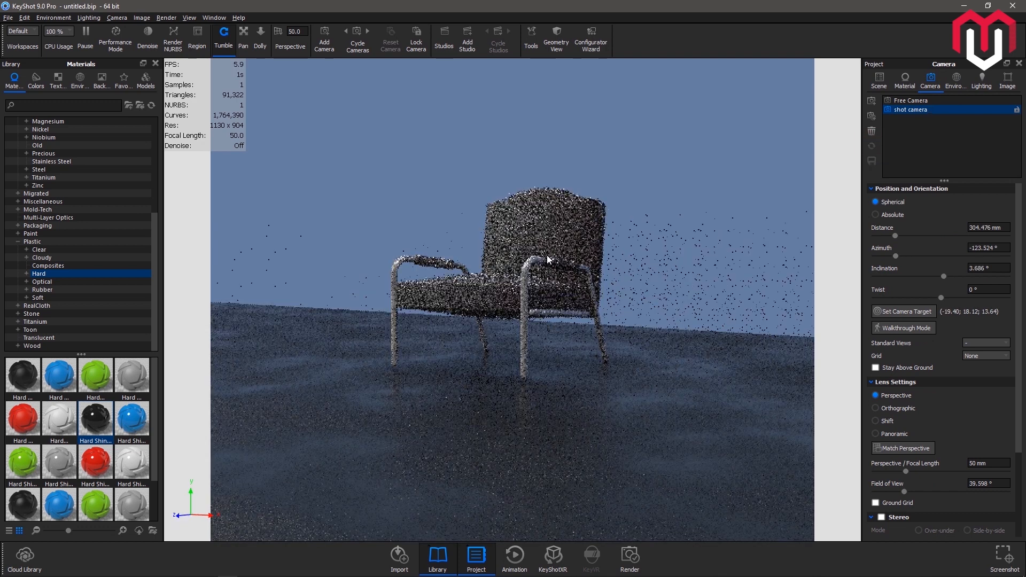
Select the wall plane, edit its material and open that material in the Material Graph beside the wall.
{"action": "double_click", "coordinate": [435, 140]}
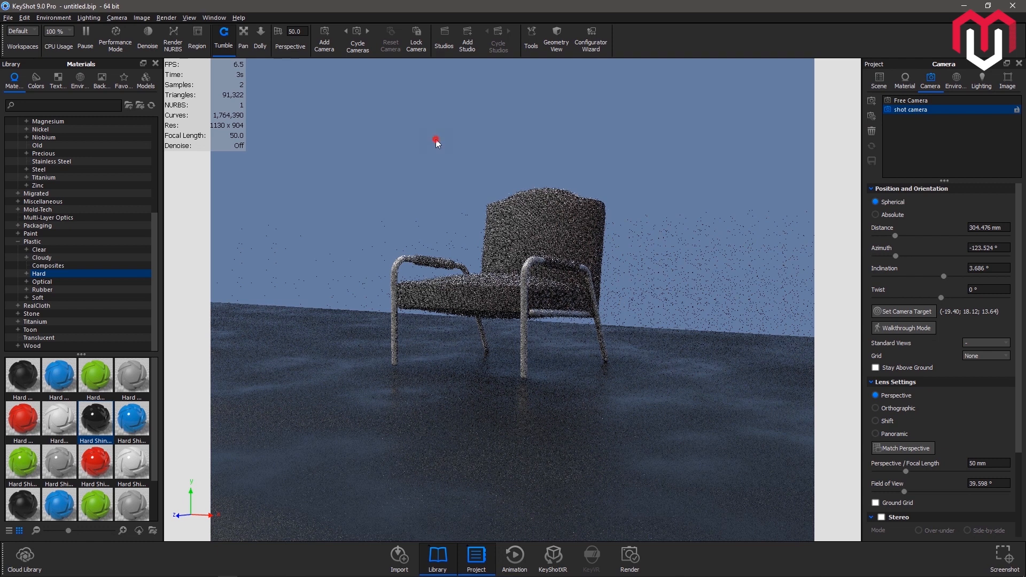
{"action": "left_click", "coordinate": [877, 80]}
{"action": "double_click", "coordinate": [545, 129]}
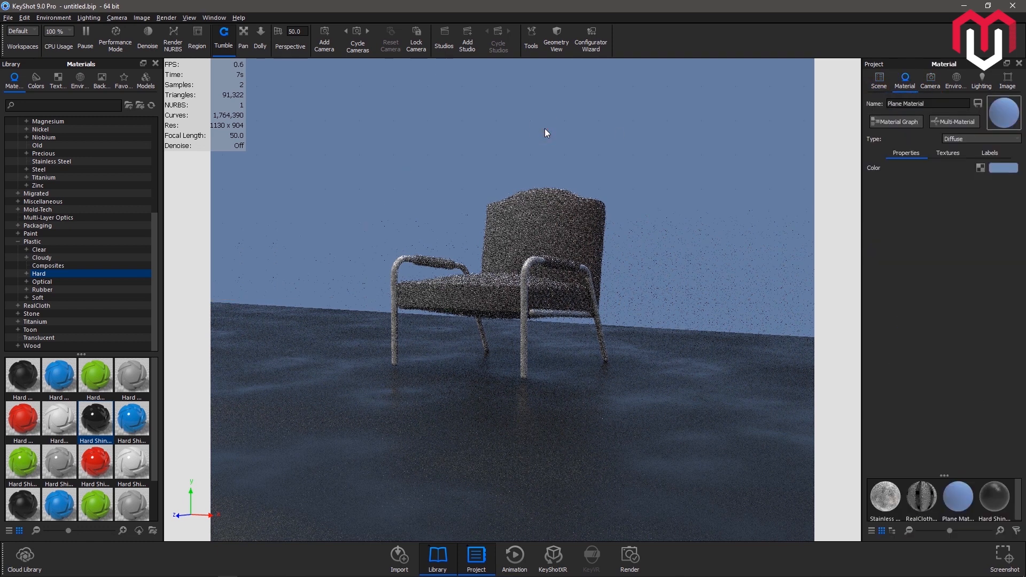
{"action": "left_click", "coordinate": [883, 82]}
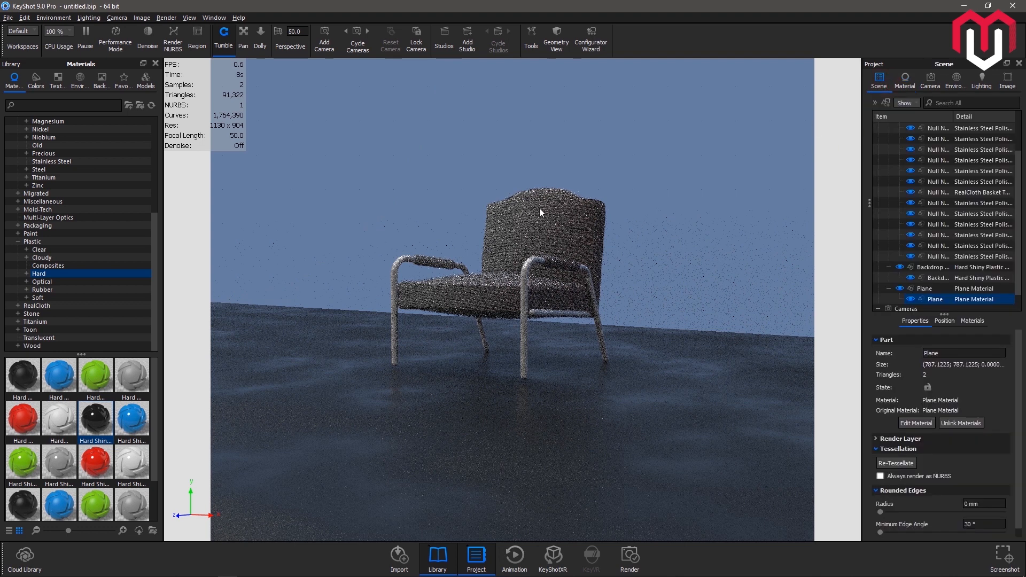
{"action": "scroll", "coordinate": [537, 209], "scroll_direction": "down", "scroll_amount": 5}
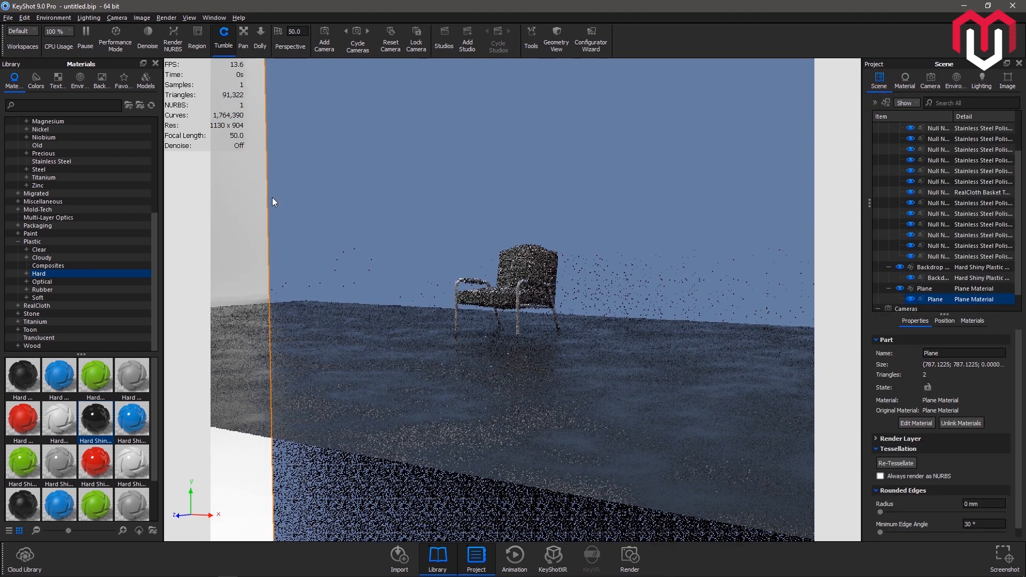
{"action": "left_click", "coordinate": [908, 424]}
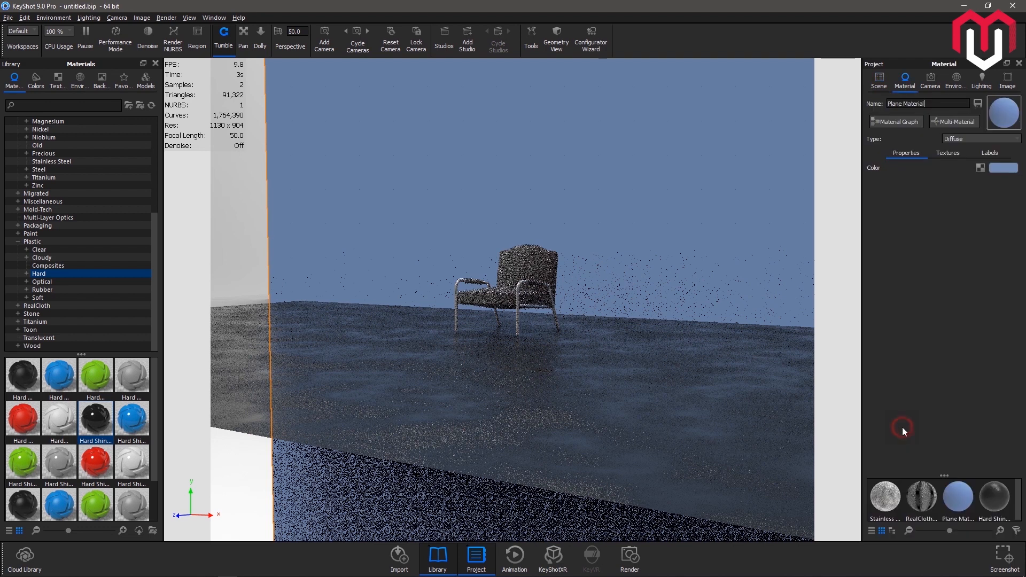
{"action": "left_click", "coordinate": [906, 127]}
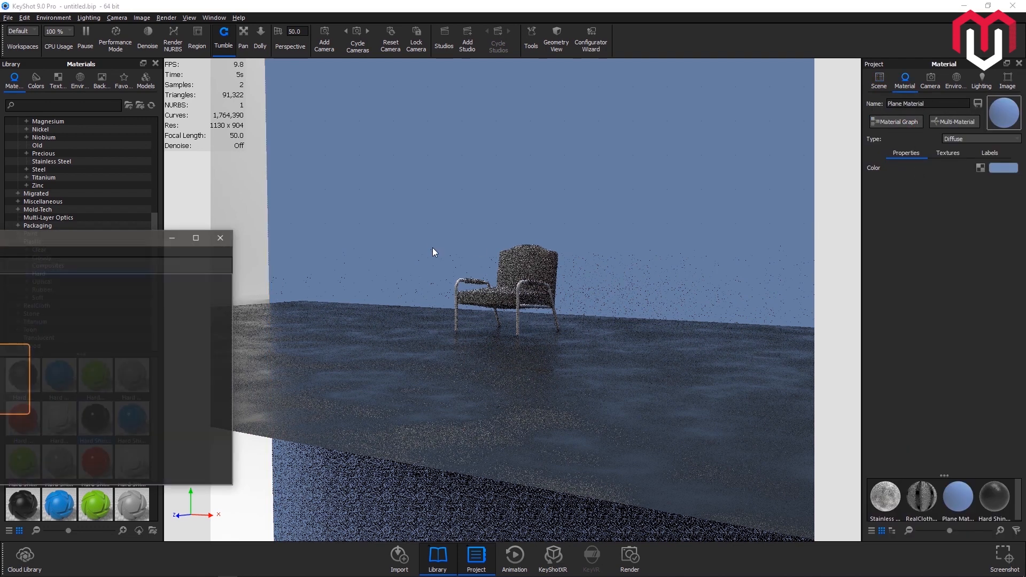
{"action": "left_click_drag", "start_coordinate": [617, 245], "coordinate": [988, 288]}
{"action": "left_click_drag", "start_coordinate": [915, 421], "coordinate": [955, 420]}
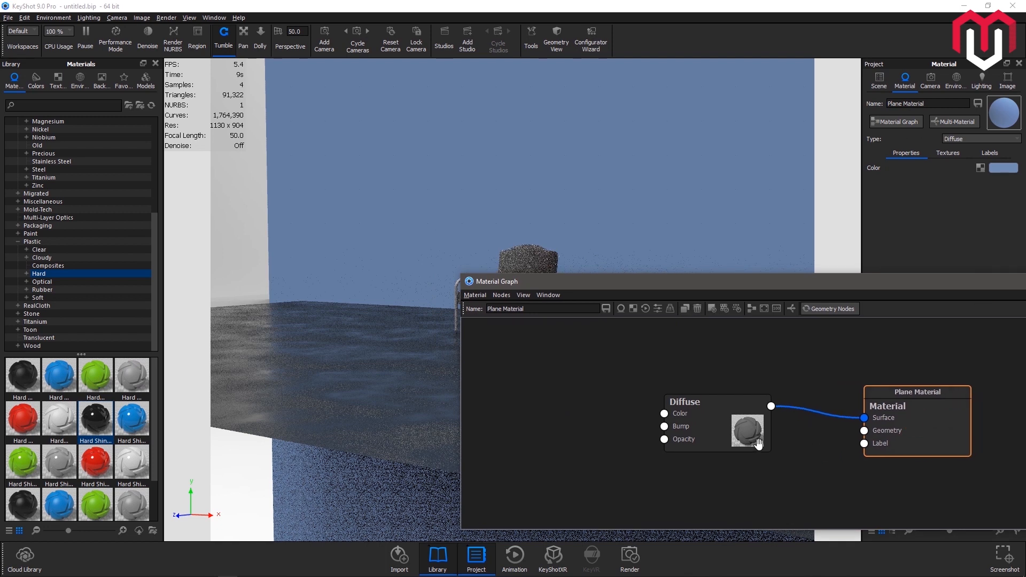
Change the wall material's surface node type to Plastic.
{"action": "left_click", "coordinate": [891, 290]}
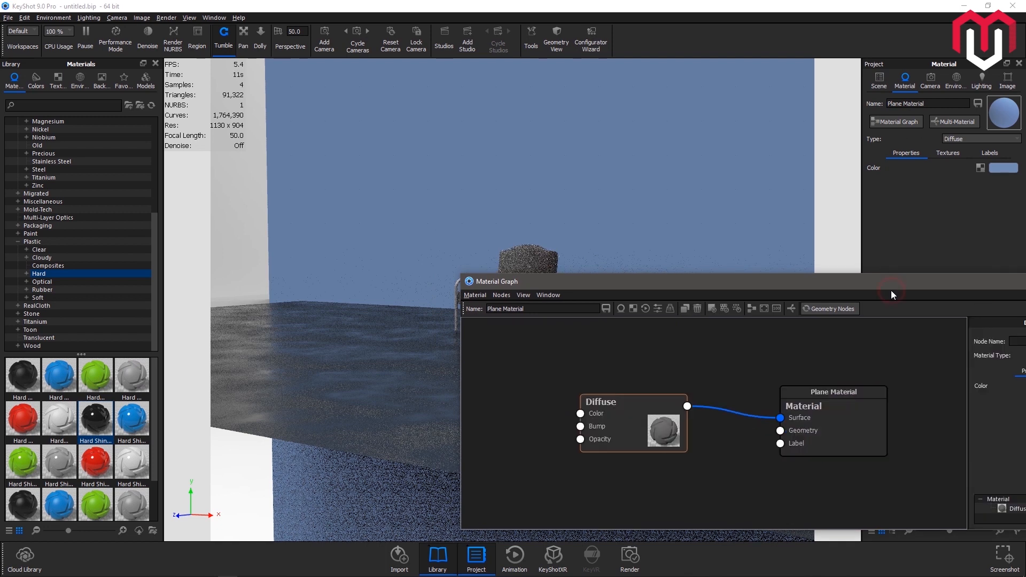
{"action": "left_click_drag", "start_coordinate": [745, 280], "coordinate": [336, 291]}
{"action": "left_click", "coordinate": [648, 364]}
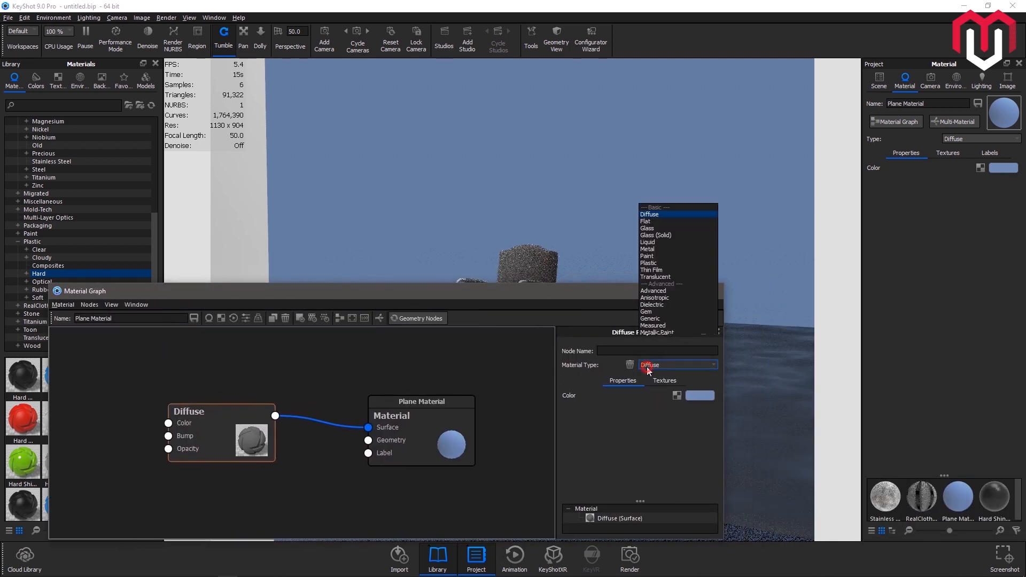
{"action": "left_click", "coordinate": [684, 156]}
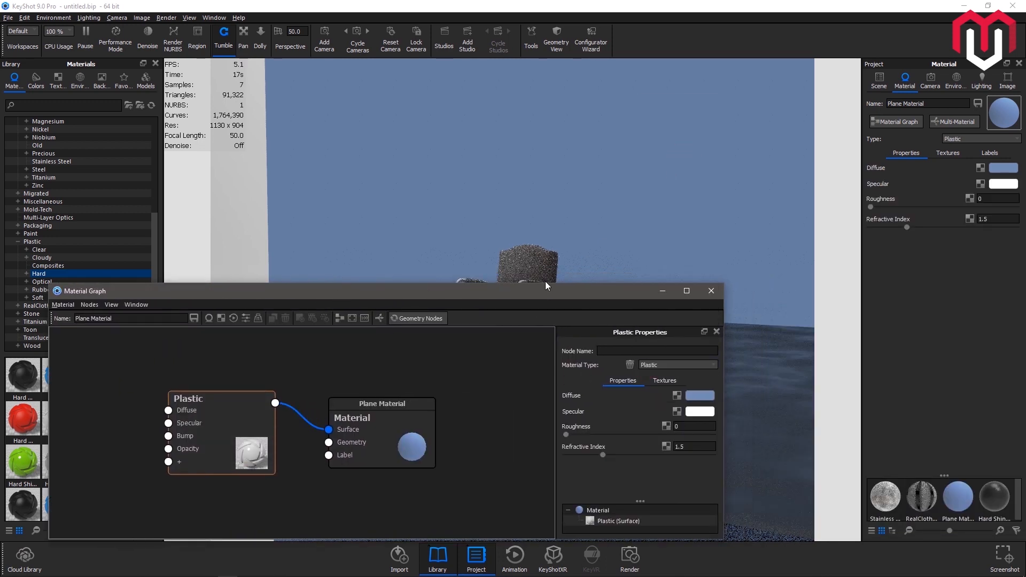
Load the wood-block image ac5c662d6ab780371ad772c41b631c76.jpg as a Texture Map node and connect it to the wall Plastic's Diffuse input.
{"action": "left_click_drag", "start_coordinate": [434, 293], "coordinate": [738, 244]}
{"action": "left_click_drag", "start_coordinate": [719, 365], "coordinate": [786, 341]}
{"action": "left_click_drag", "start_coordinate": [514, 392], "coordinate": [568, 398]}
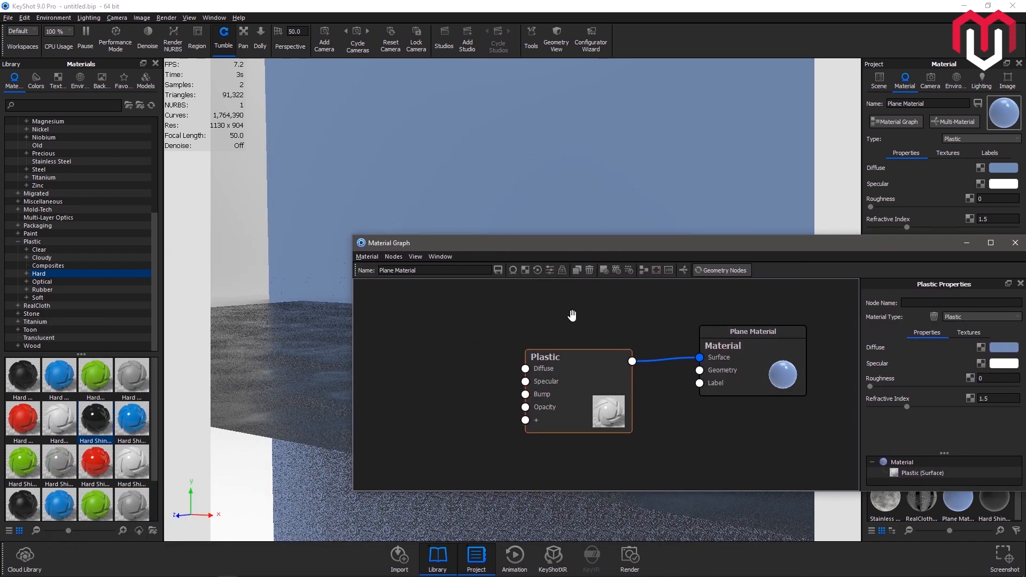
{"action": "left_click", "coordinate": [525, 270]}
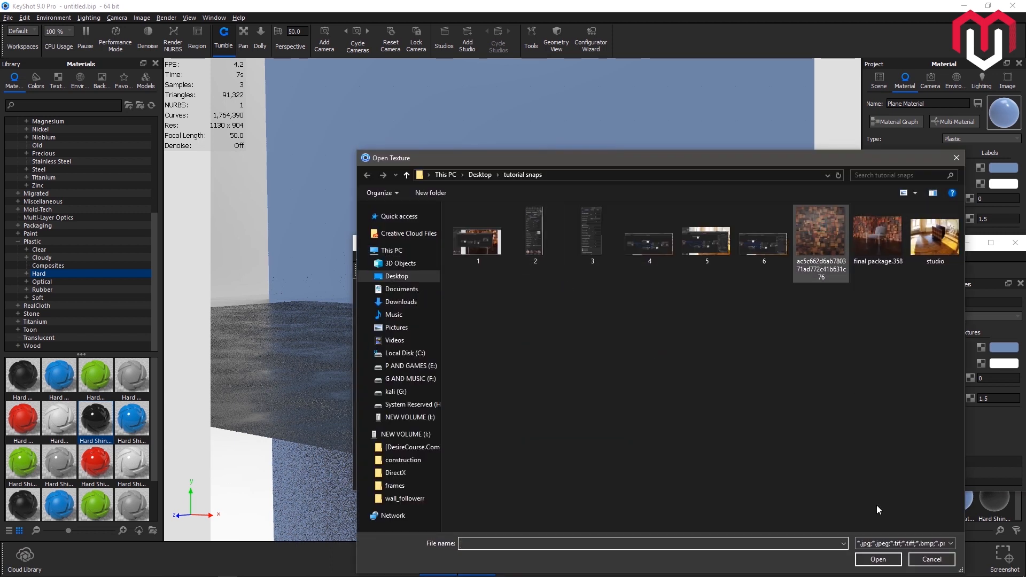
{"action": "left_click", "coordinate": [877, 559]}
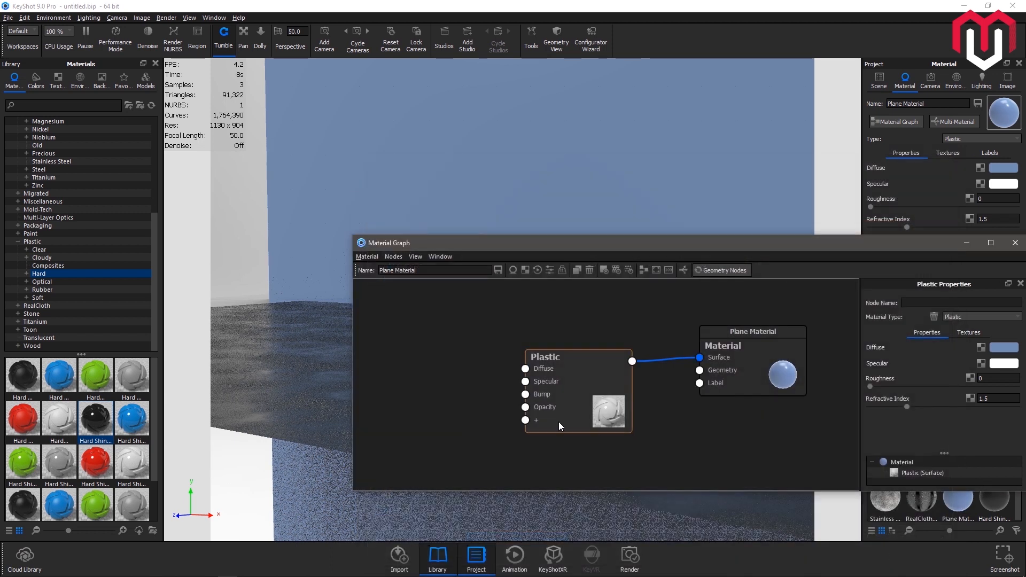
{"action": "left_click_drag", "start_coordinate": [587, 475], "coordinate": [398, 350]}
{"action": "left_click_drag", "start_coordinate": [455, 368], "coordinate": [525, 369]}
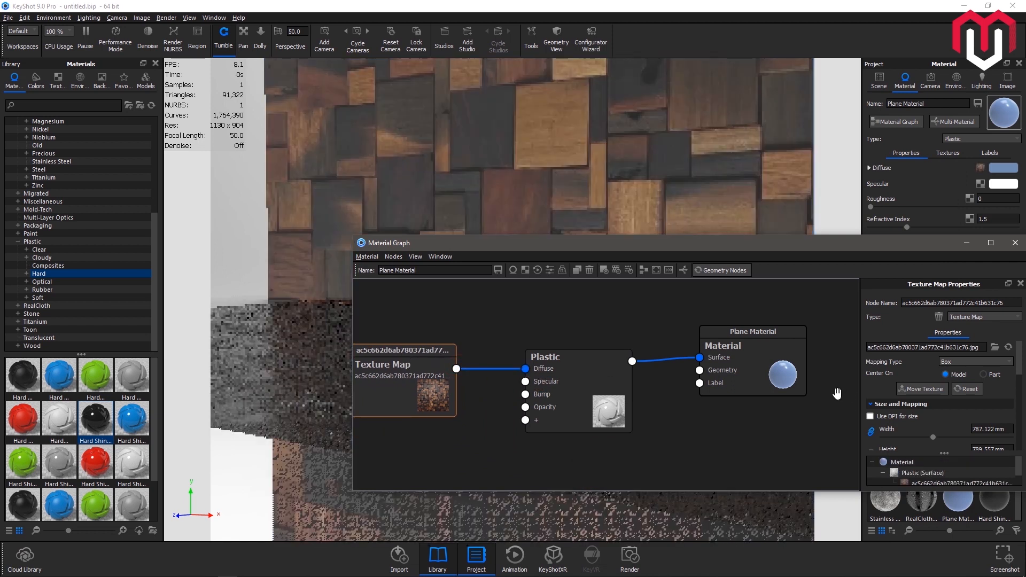
Reduce the wall texture's width to 212.8 mm, resetting the shot camera to its saved view to judge the block size.
{"action": "left_click_drag", "start_coordinate": [814, 252], "coordinate": [296, 286]}
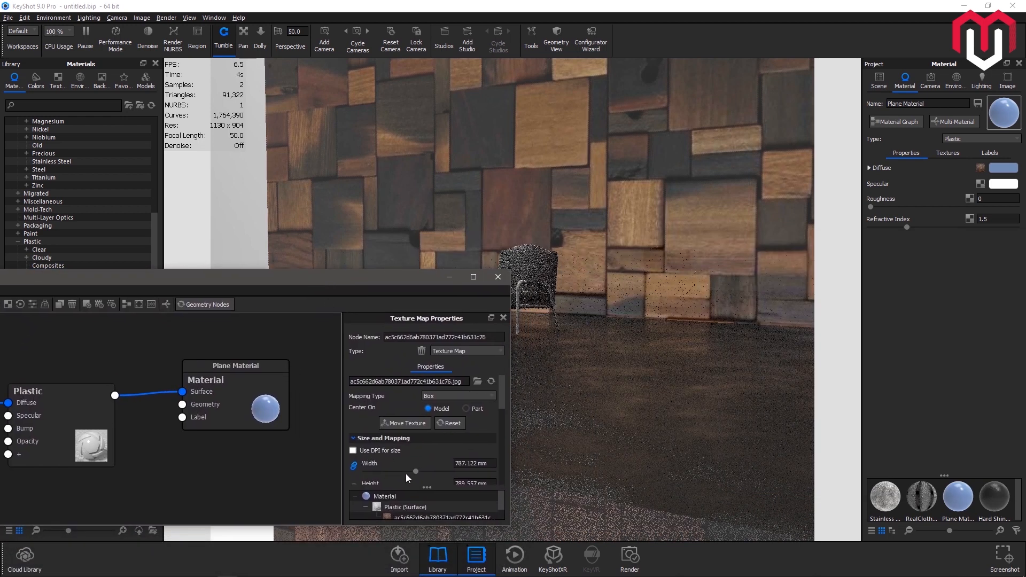
{"action": "left_click_drag", "start_coordinate": [412, 472], "coordinate": [375, 476]}
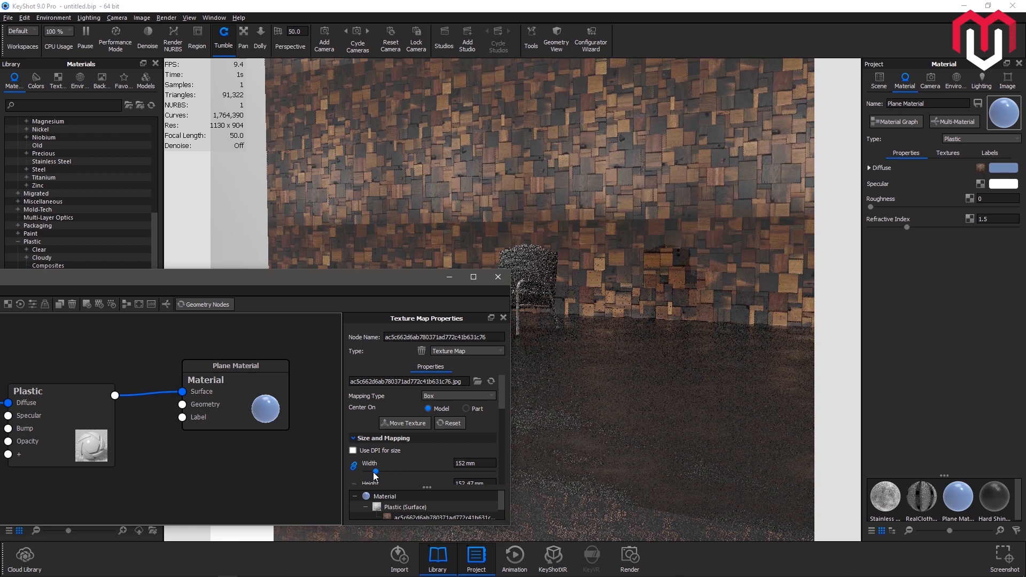
{"action": "left_click_drag", "start_coordinate": [380, 474], "coordinate": [383, 473]}
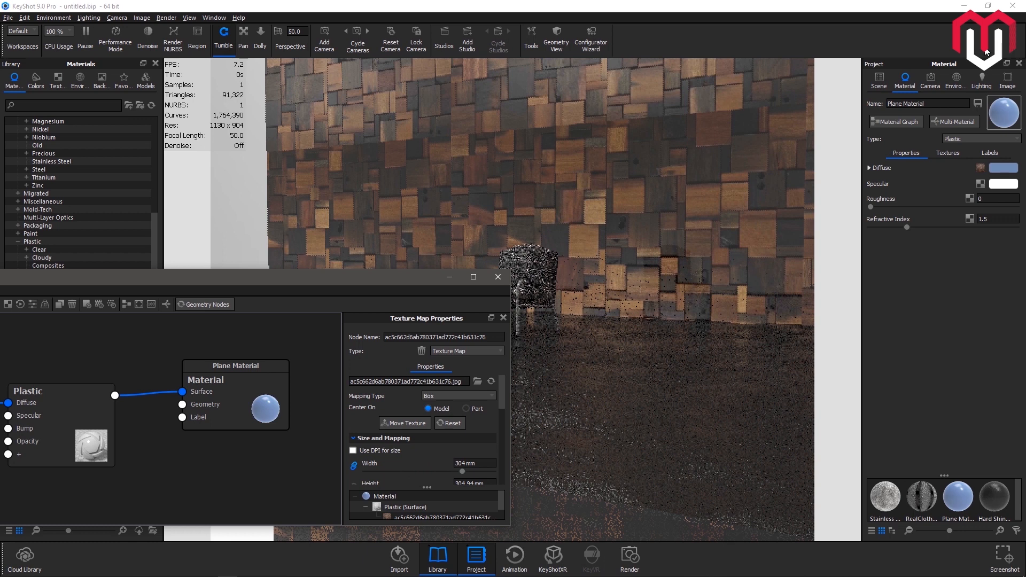
{"action": "left_click", "coordinate": [932, 81]}
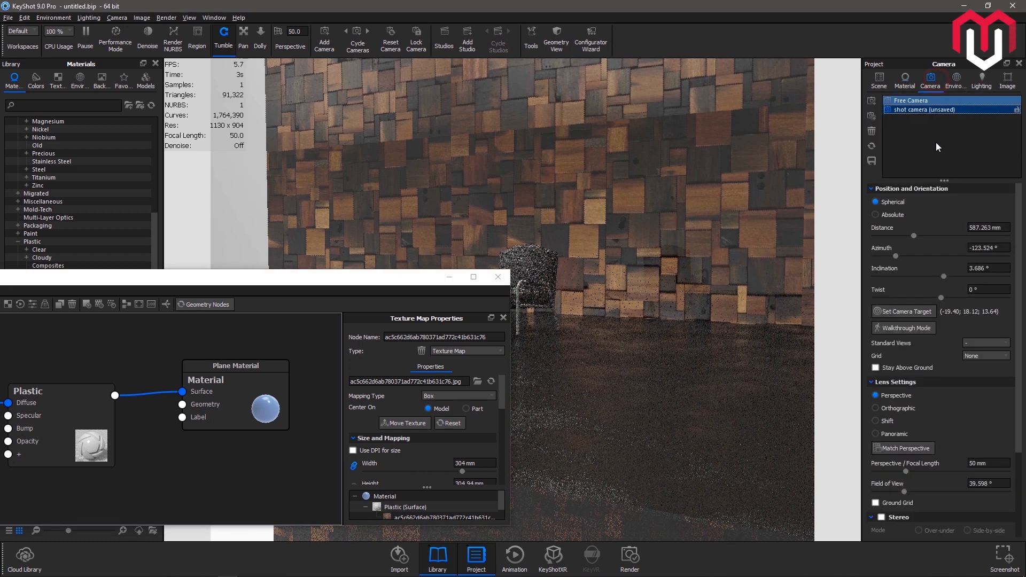
{"action": "left_click", "coordinate": [871, 146]}
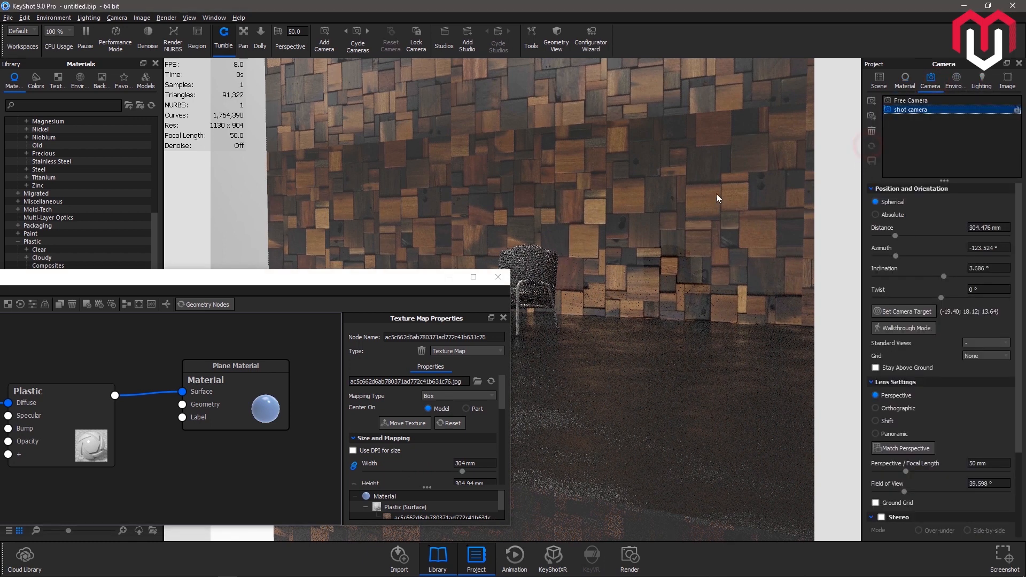
{"action": "left_click_drag", "start_coordinate": [346, 273], "coordinate": [72, 170]}
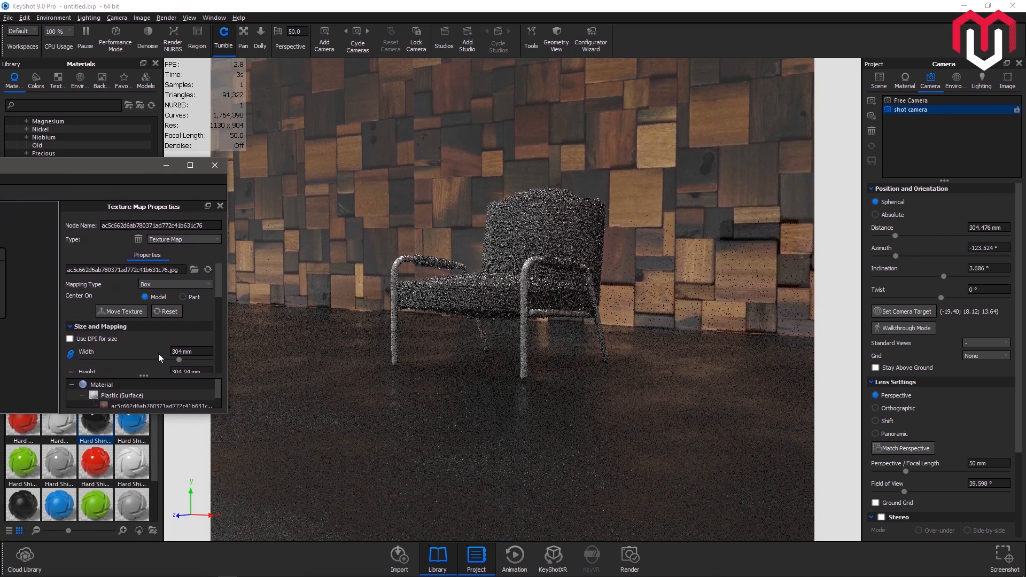
{"action": "left_click_drag", "start_coordinate": [160, 361], "coordinate": [152, 362]}
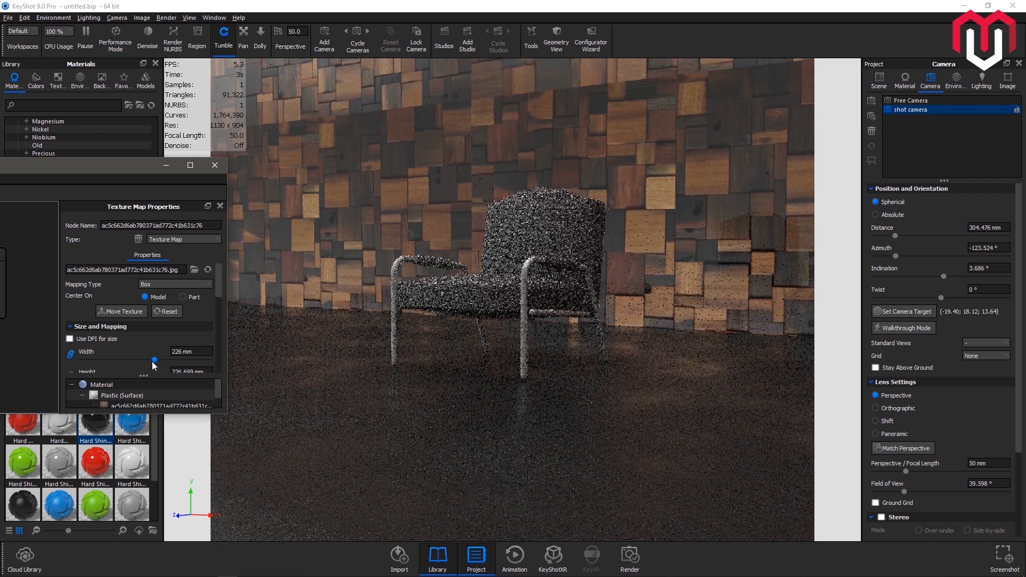
{"action": "left_click_drag", "start_coordinate": [152, 362], "coordinate": [148, 362]}
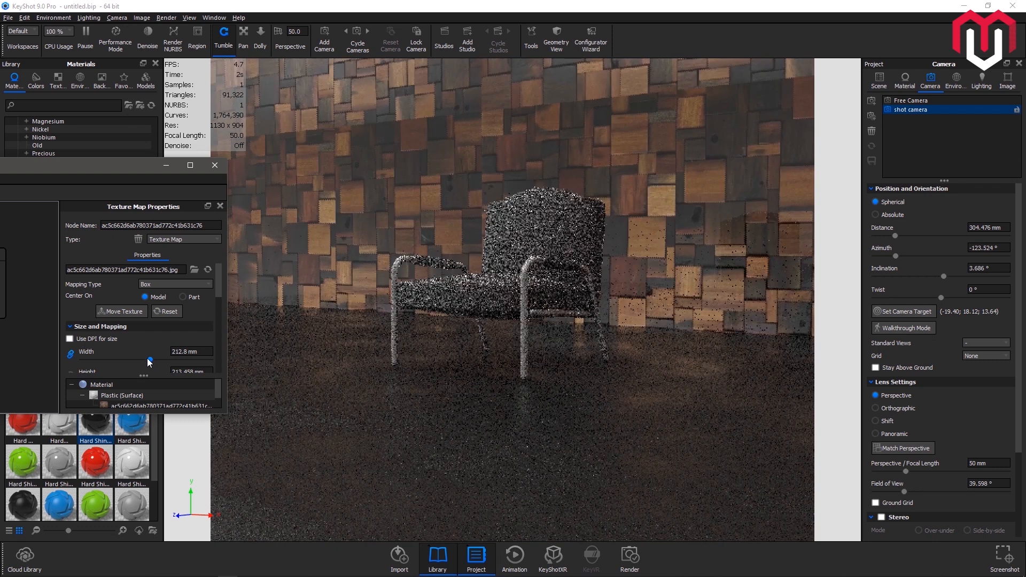
Spread the Texture Map, Plastic and Plane Material nodes apart in the wall's material graph.
{"action": "left_click_drag", "start_coordinate": [136, 170], "coordinate": [809, 294]}
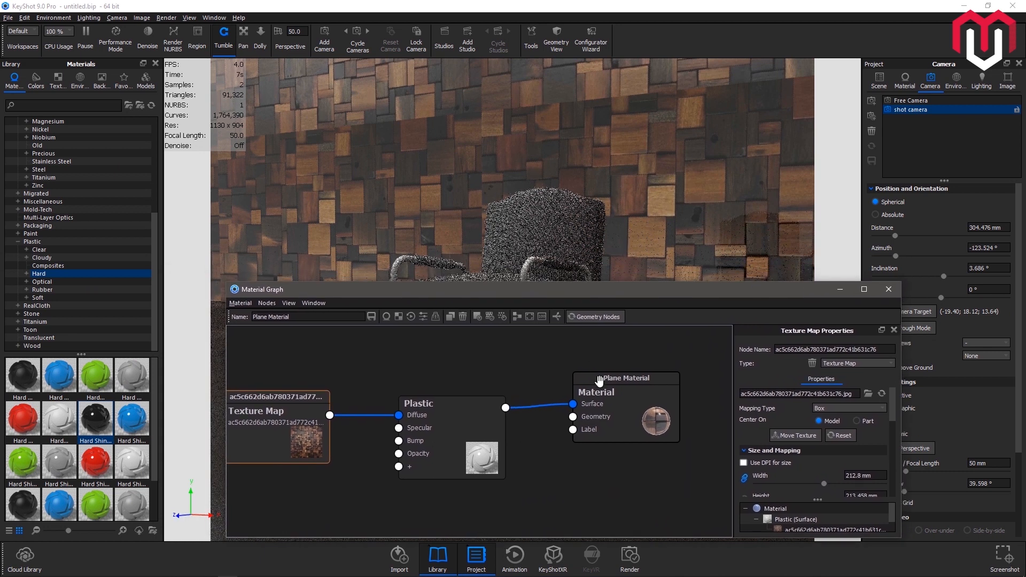
{"action": "left_click_drag", "start_coordinate": [609, 416], "coordinate": [657, 391]}
{"action": "left_click_drag", "start_coordinate": [266, 438], "coordinate": [266, 376]}
{"action": "left_click_drag", "start_coordinate": [469, 443], "coordinate": [528, 444]}
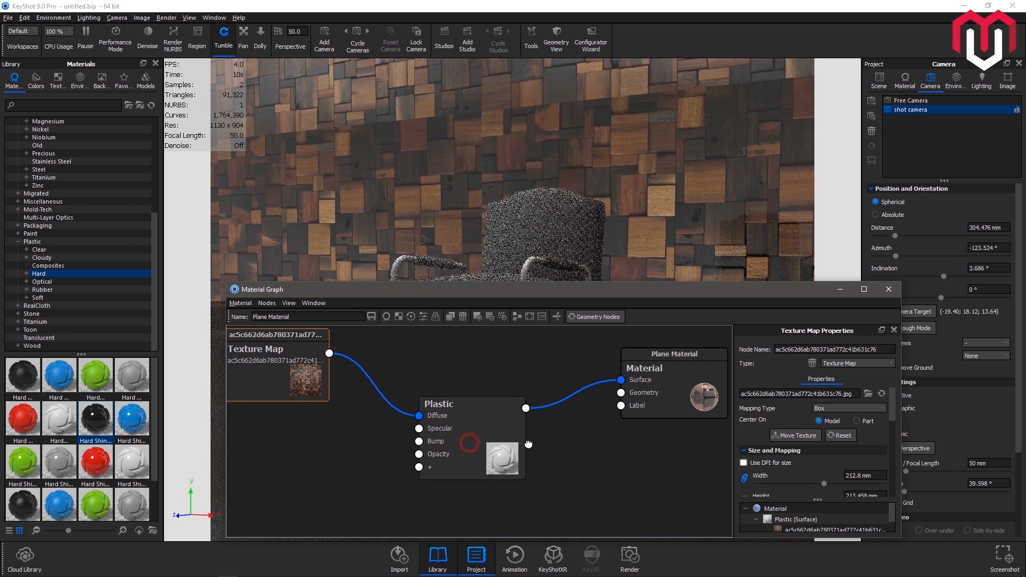
Add a Noise (Texture) node to the wall's material graph and connect it to the Plastic node's Roughness input.
{"action": "right_click", "coordinate": [277, 453]}
{"action": "mouse_move", "coordinate": [318, 422]}
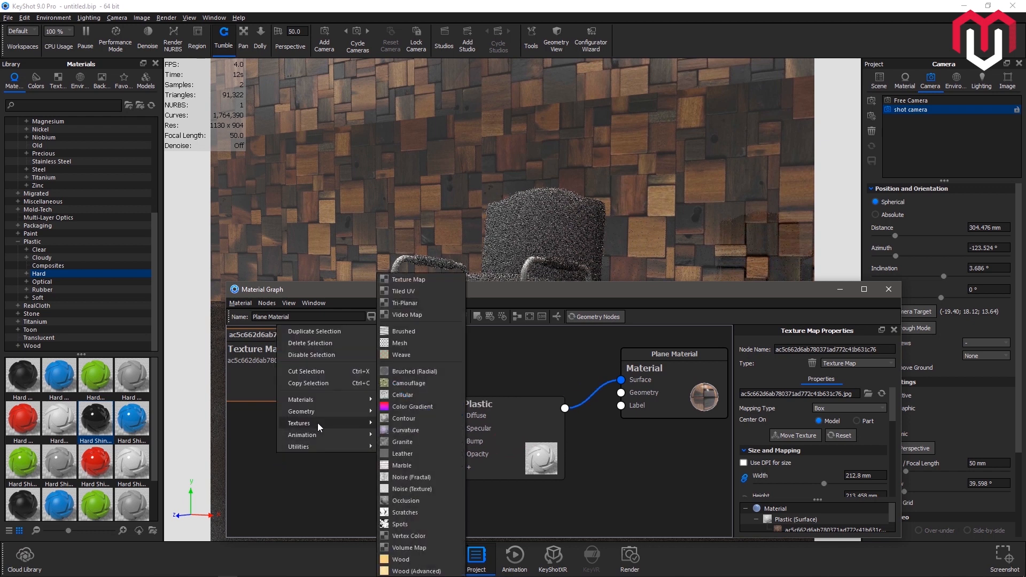
{"action": "left_click", "coordinate": [412, 488]}
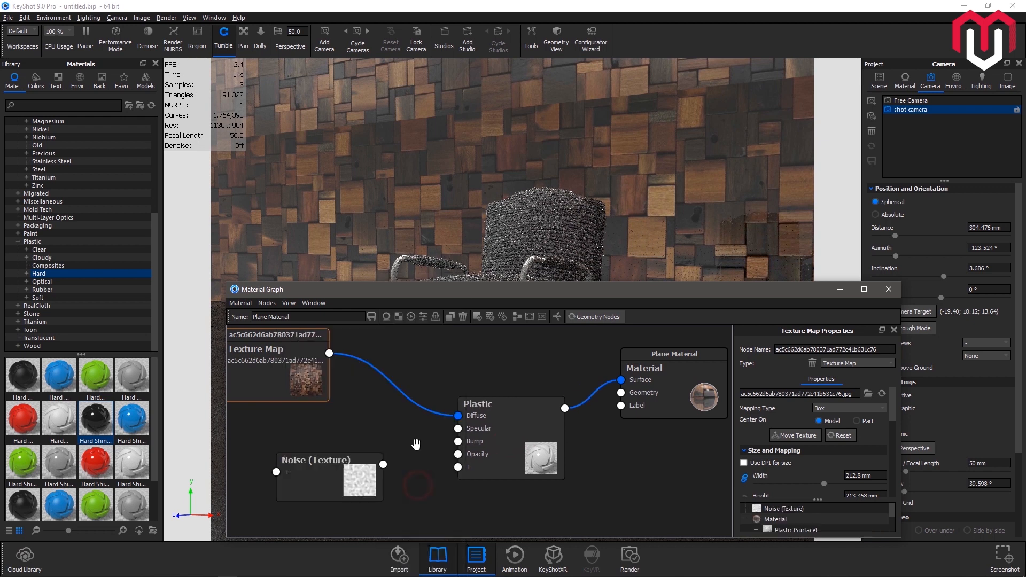
{"action": "left_click_drag", "start_coordinate": [332, 459], "coordinate": [514, 439]}
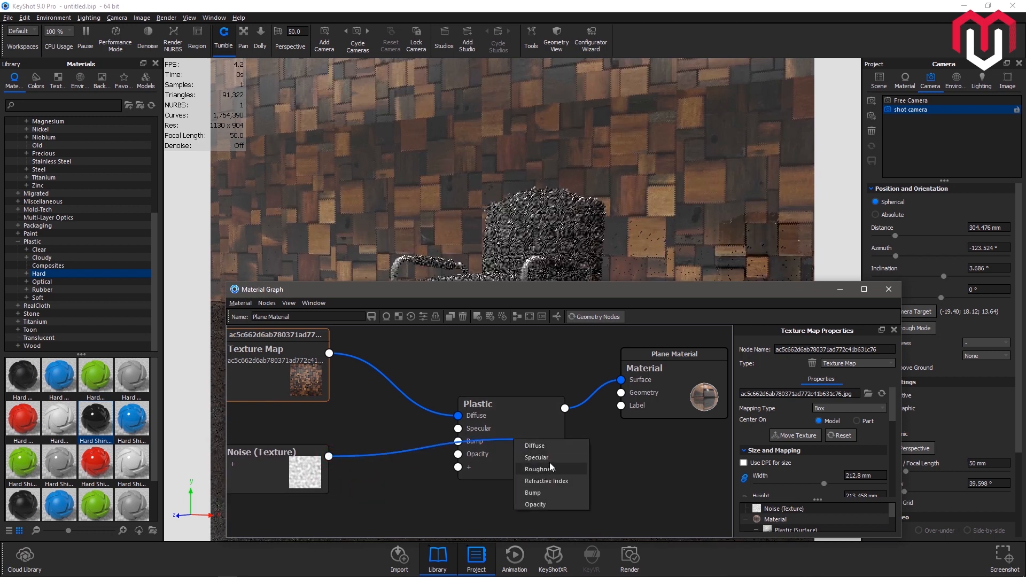
{"action": "left_click", "coordinate": [540, 469]}
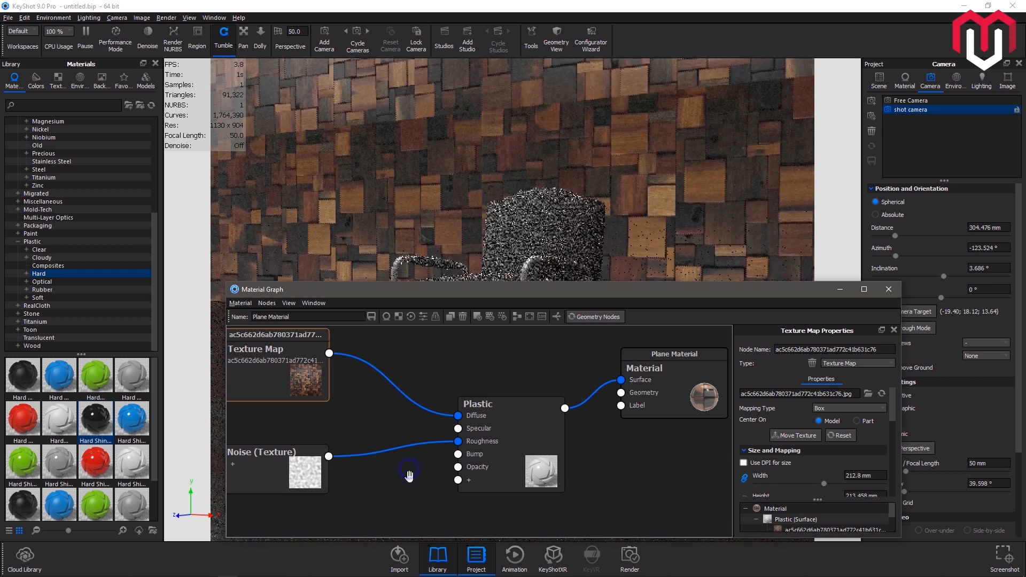
Insert a Color To Number node between the Noise (Texture) and the Plastic's Roughness, and arrange the two nodes in line.
{"action": "right_click", "coordinate": [409, 470]}
{"action": "mouse_move", "coordinate": [474, 459]}
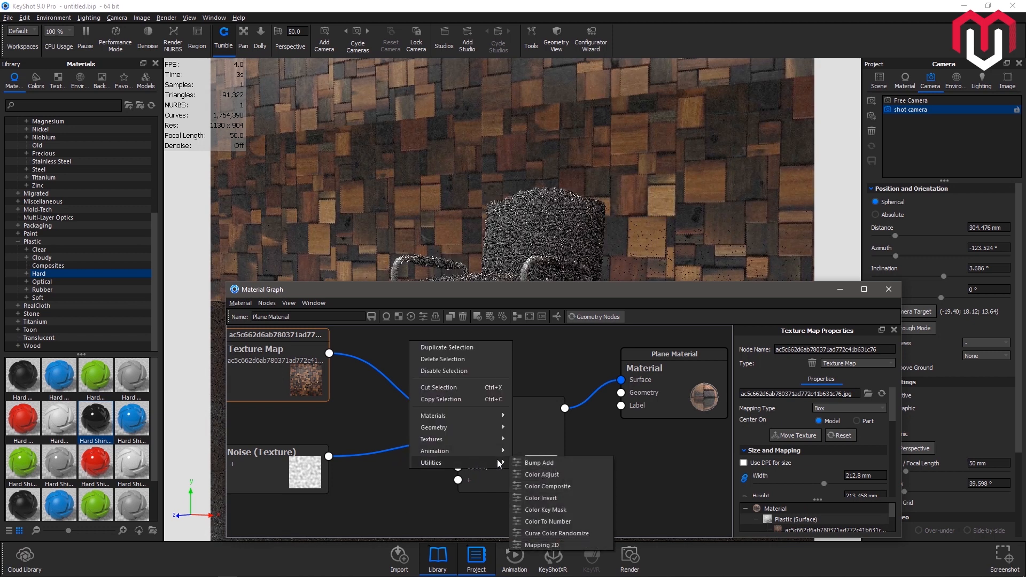
{"action": "left_click", "coordinate": [553, 518]}
{"action": "left_click_drag", "start_coordinate": [488, 506], "coordinate": [446, 507]}
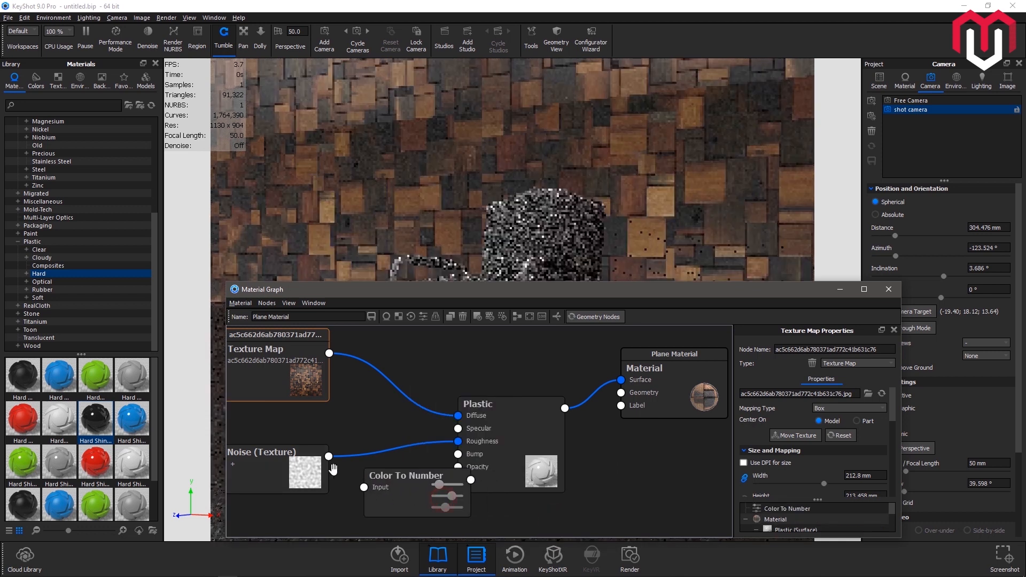
{"action": "left_click_drag", "start_coordinate": [328, 456], "coordinate": [364, 487]}
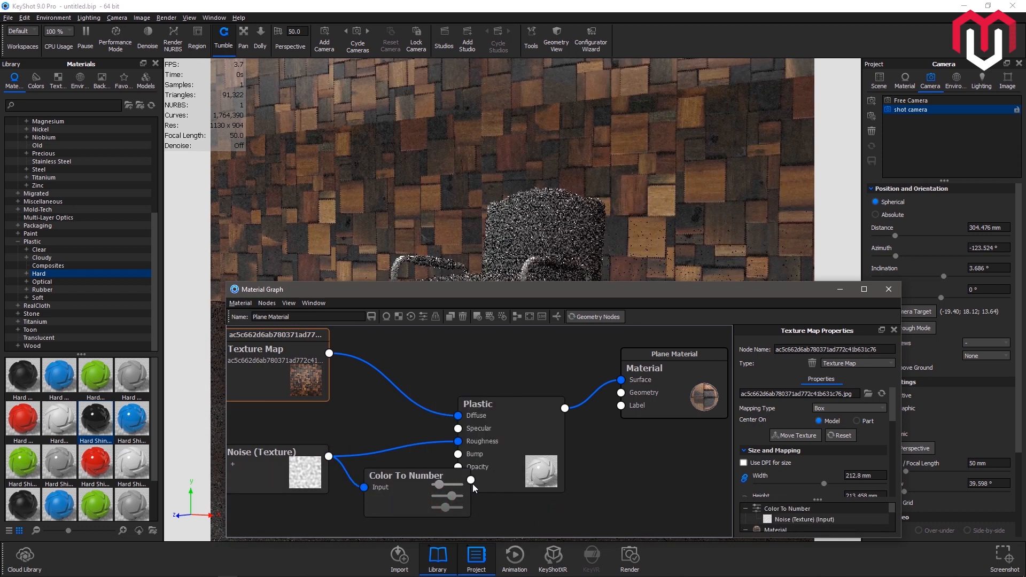
{"action": "left_click_drag", "start_coordinate": [471, 479], "coordinate": [461, 441]}
{"action": "left_click_drag", "start_coordinate": [433, 498], "coordinate": [394, 468]}
{"action": "left_click_drag", "start_coordinate": [270, 478], "coordinate": [246, 478]}
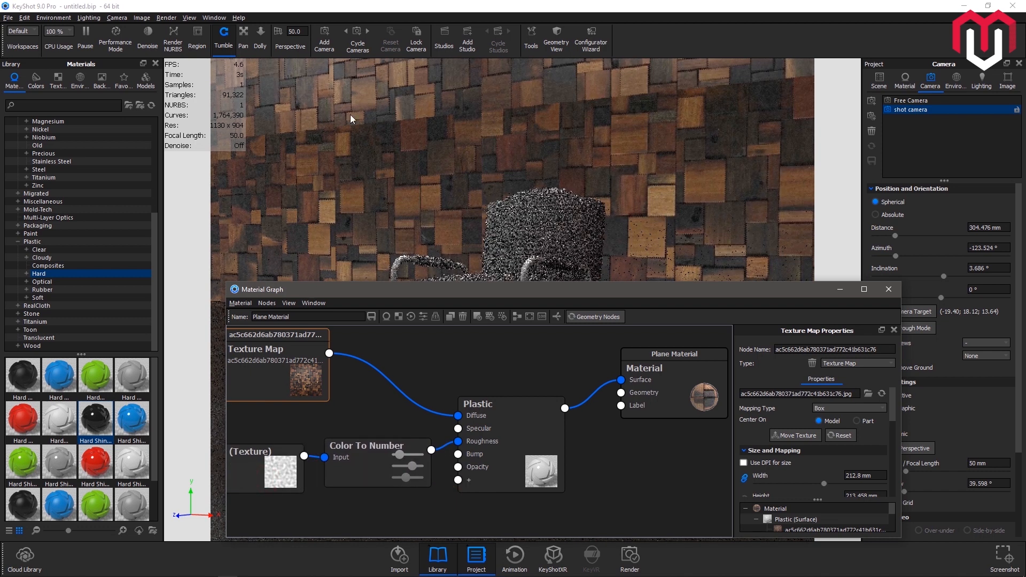
Set the roughness Color To Number node's Output To to 10 and its Input To to 6.
{"action": "left_click", "coordinate": [384, 450]}
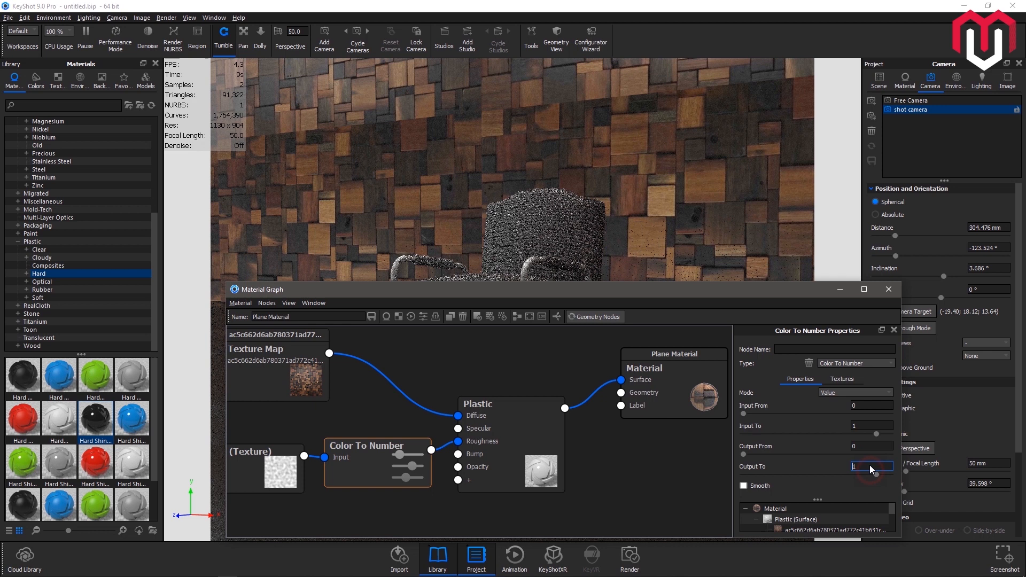
{"action": "left_click_drag", "start_coordinate": [864, 465], "coordinate": [852, 464]}
{"action": "type", "text": "0"}
{"action": "key", "text": "Return"}
{"action": "left_click", "coordinate": [872, 425]}
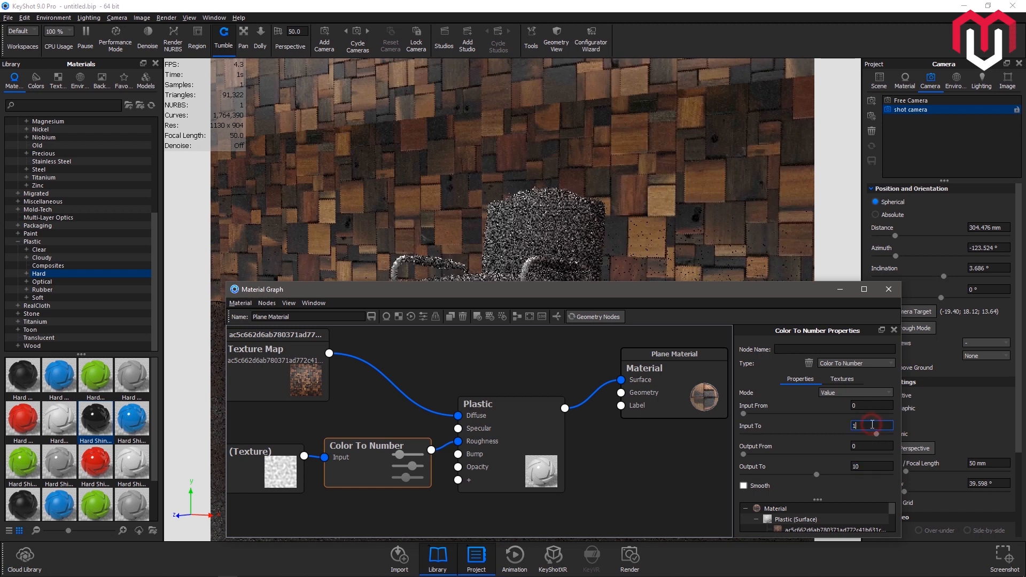
{"action": "type", "text": "8"}
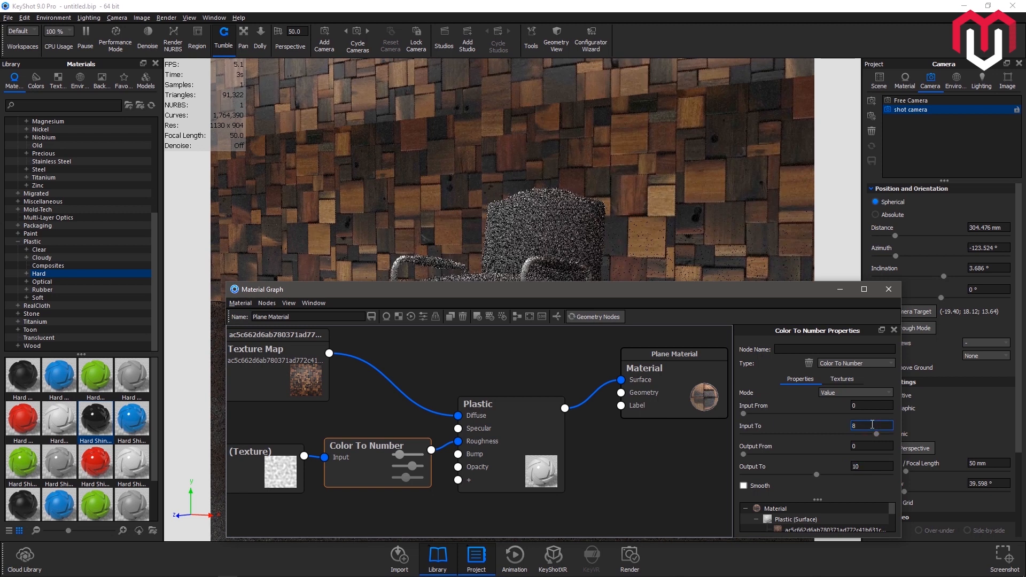
{"action": "key", "text": "Return"}
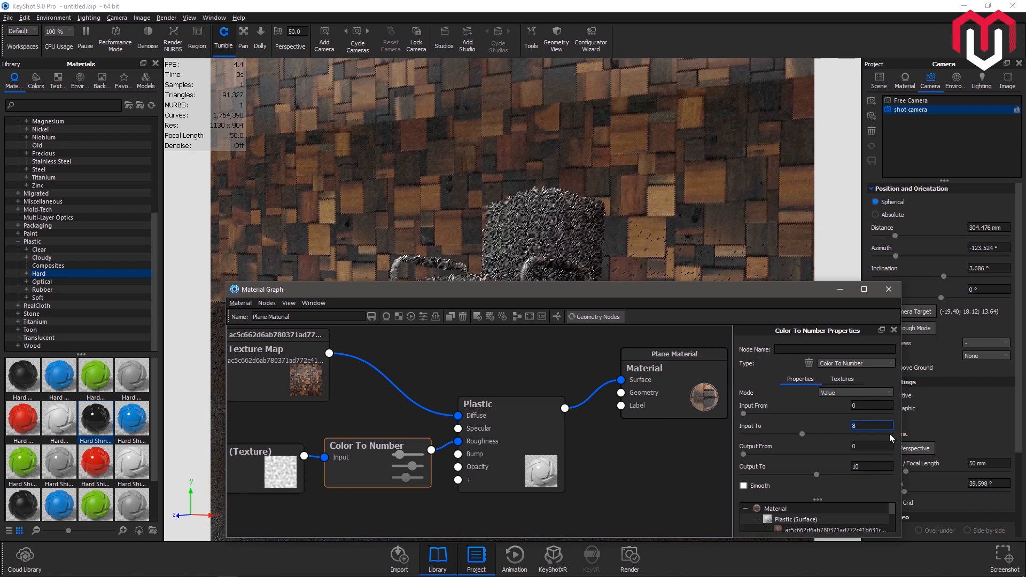
{"action": "type", "text": "8"}
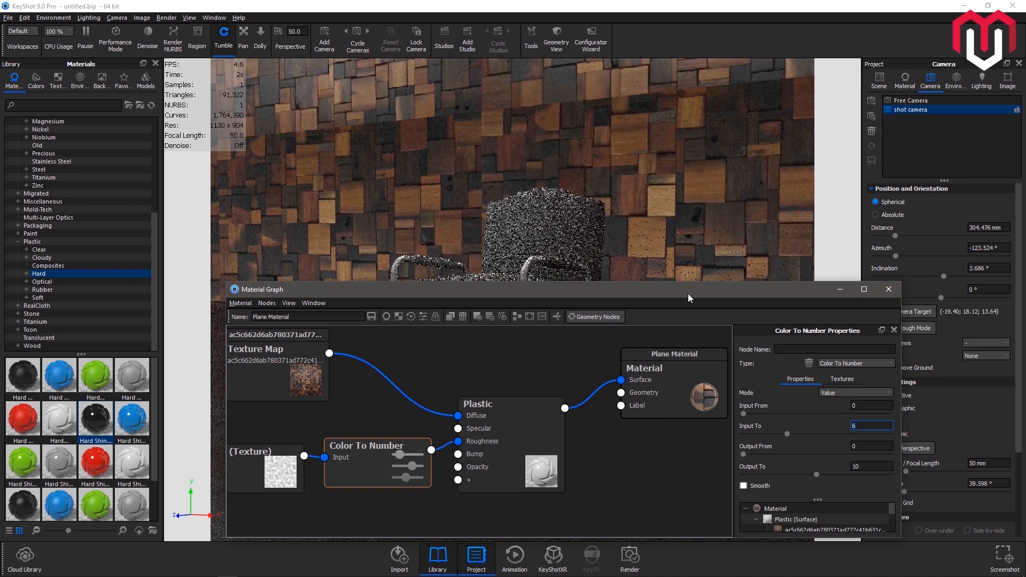
Switch the wood-block Texture Map's mapping type from Box to Planar, keeping the graph window clear of the chair and wall.
{"action": "left_click_drag", "start_coordinate": [688, 294], "coordinate": [426, 348]}
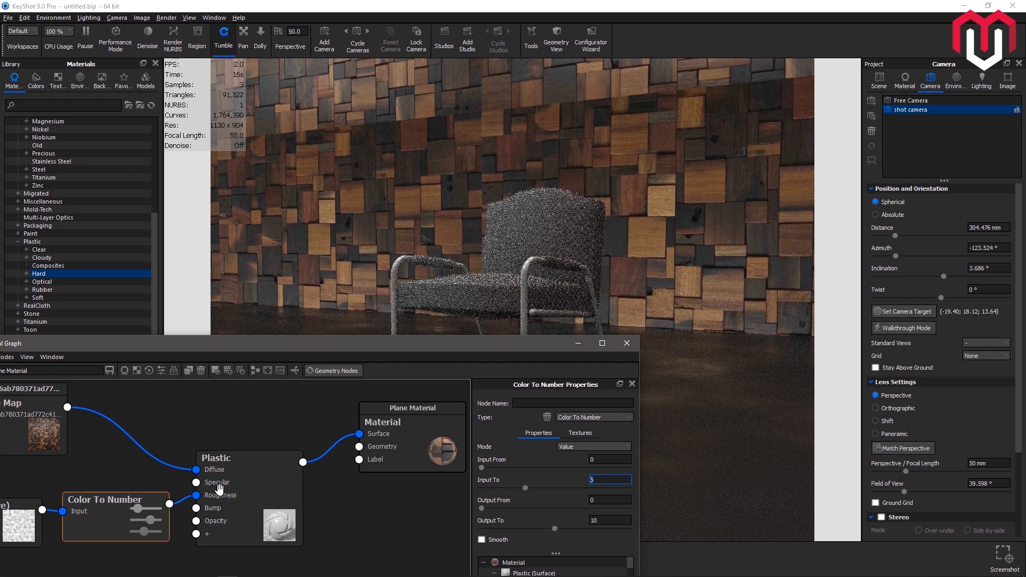
{"action": "left_click", "coordinate": [229, 499]}
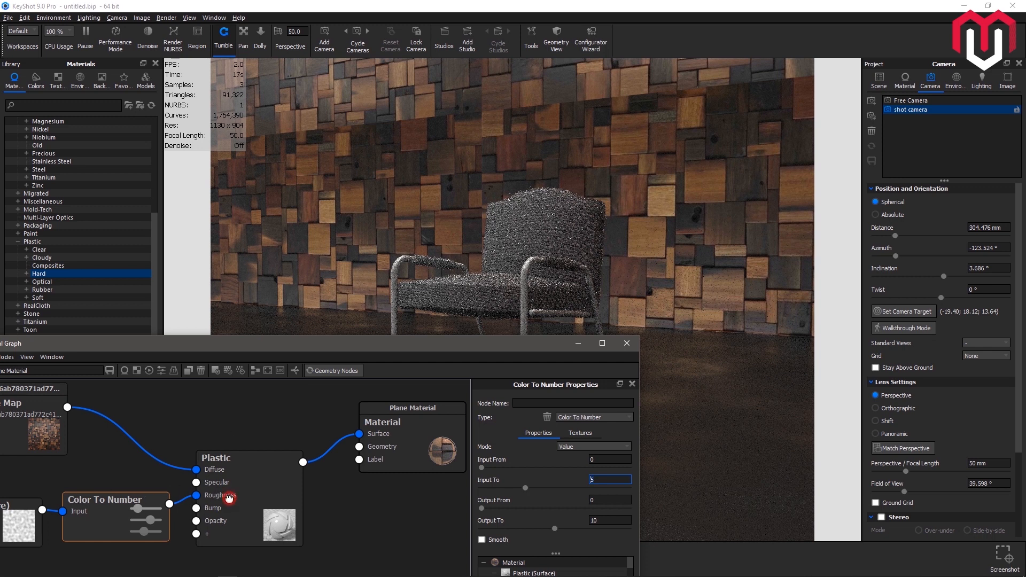
{"action": "left_click", "coordinate": [8, 410]}
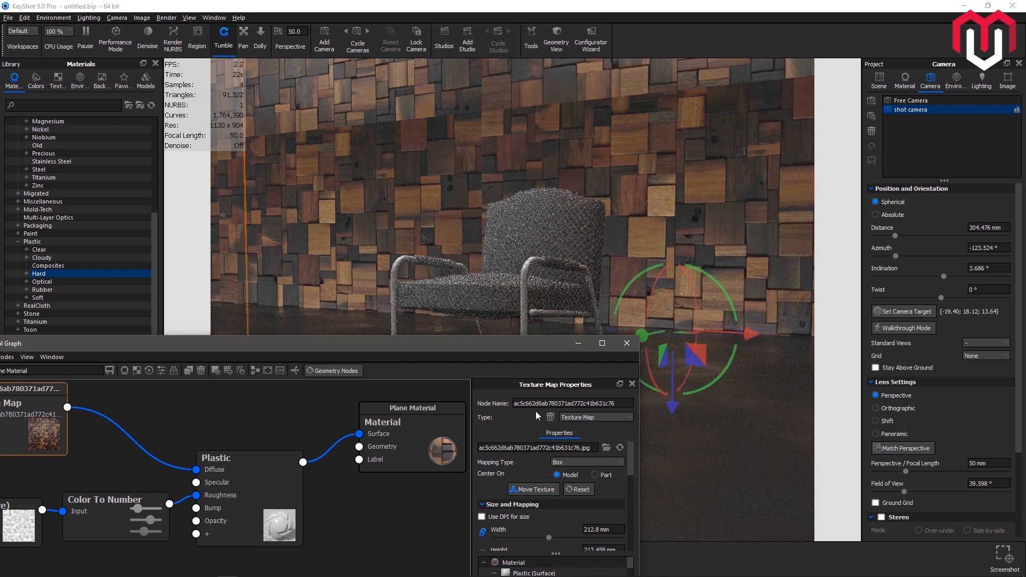
{"action": "left_click_drag", "start_coordinate": [494, 348], "coordinate": [170, 174]}
{"action": "left_click", "coordinate": [256, 288]}
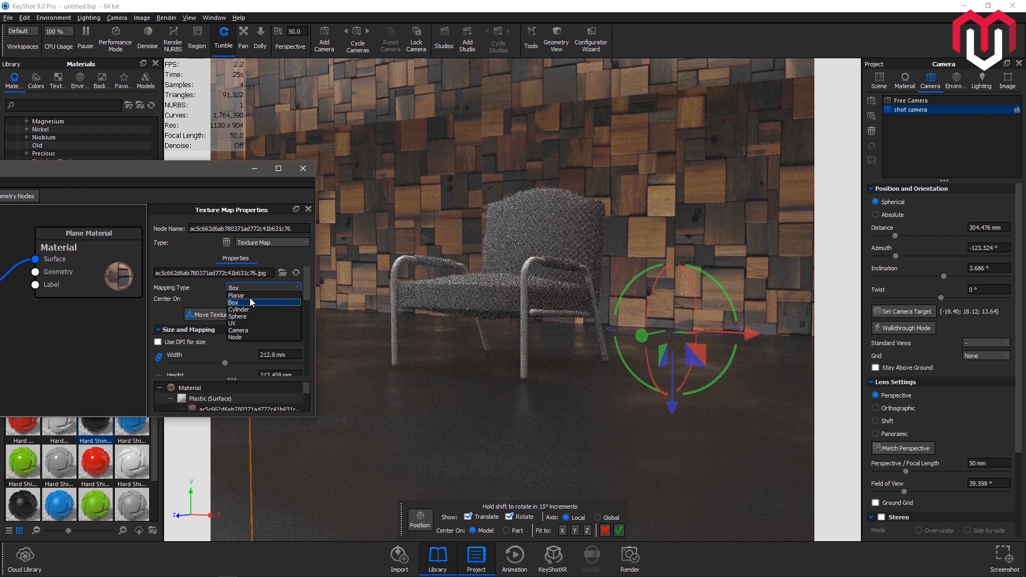
{"action": "left_click", "coordinate": [237, 295]}
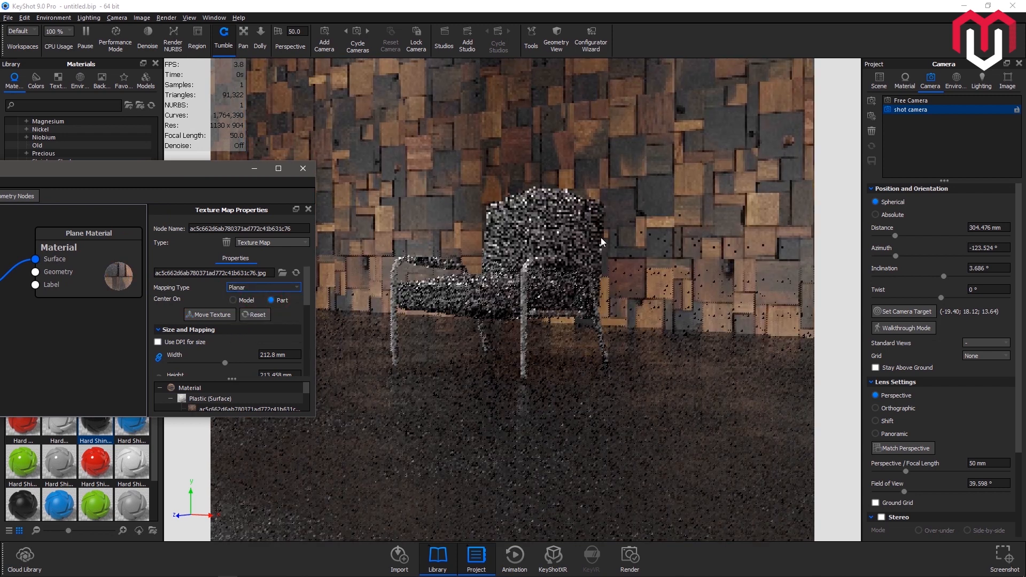
Move the planar wood texture upward on the wall, using the translate handles with the rotate handles hidden.
{"action": "left_click", "coordinate": [225, 314]}
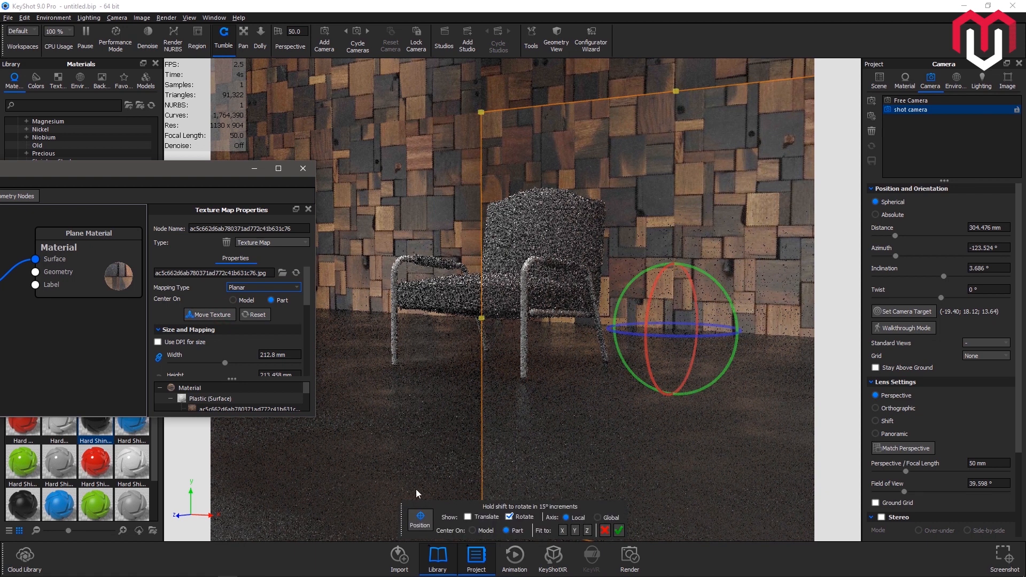
{"action": "left_click", "coordinate": [467, 518]}
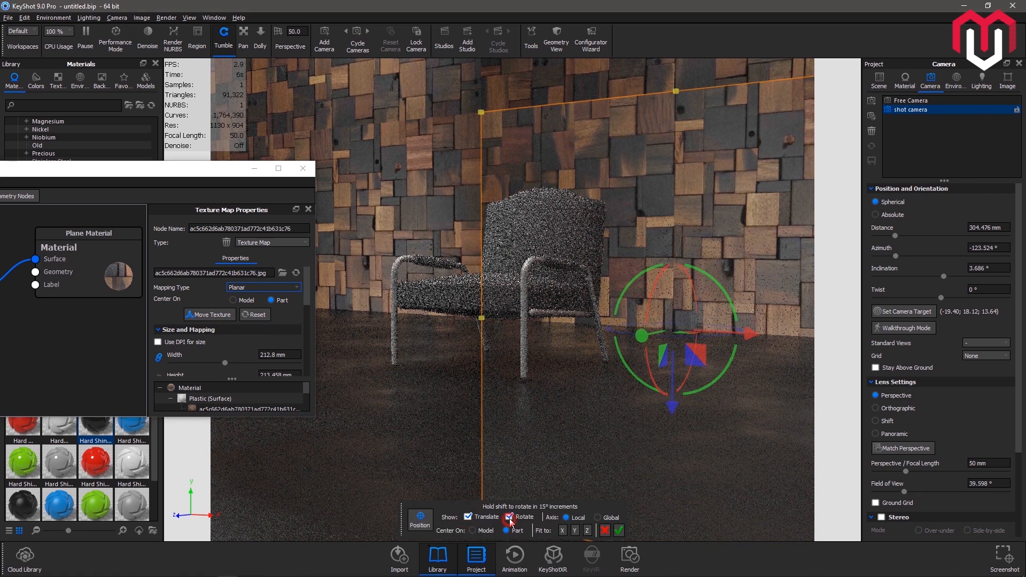
{"action": "left_click", "coordinate": [510, 522]}
{"action": "left_click_drag", "start_coordinate": [669, 412], "coordinate": [670, 316]}
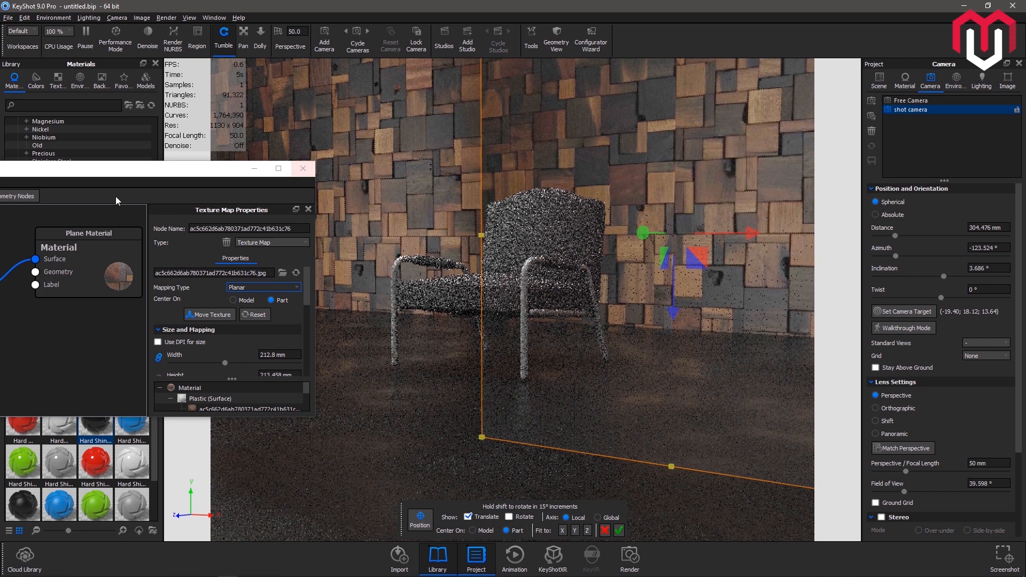
Reposition the Plastic and Plane Material nodes and connect the wood-block Texture Map to the Plastic's Bump input as well.
{"action": "left_click_drag", "start_coordinate": [138, 170], "coordinate": [760, 211]}
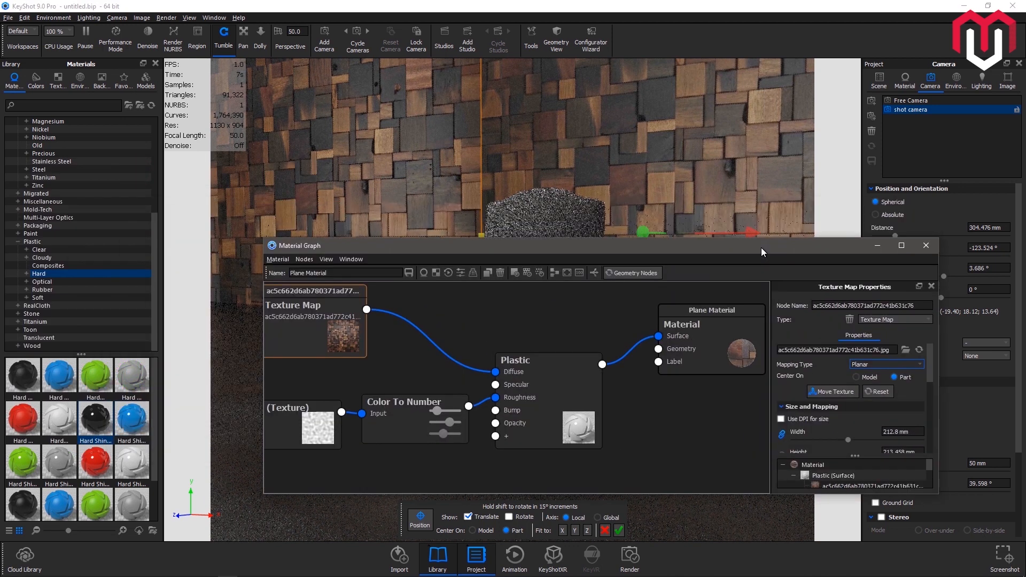
{"action": "left_click_drag", "start_coordinate": [704, 347], "coordinate": [718, 339]}
{"action": "left_click_drag", "start_coordinate": [587, 421], "coordinate": [618, 380]}
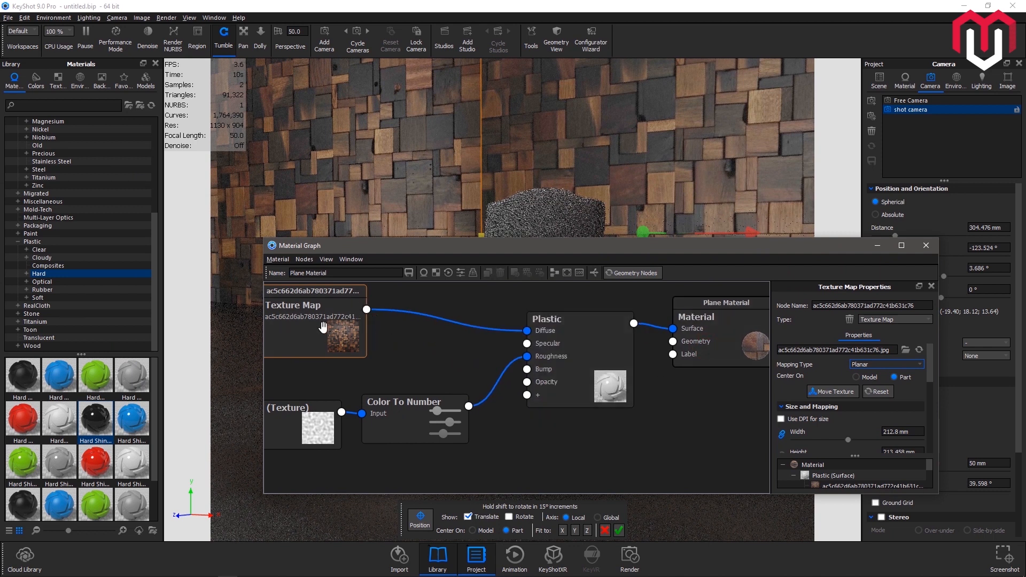
{"action": "left_click_drag", "start_coordinate": [366, 310], "coordinate": [528, 376]}
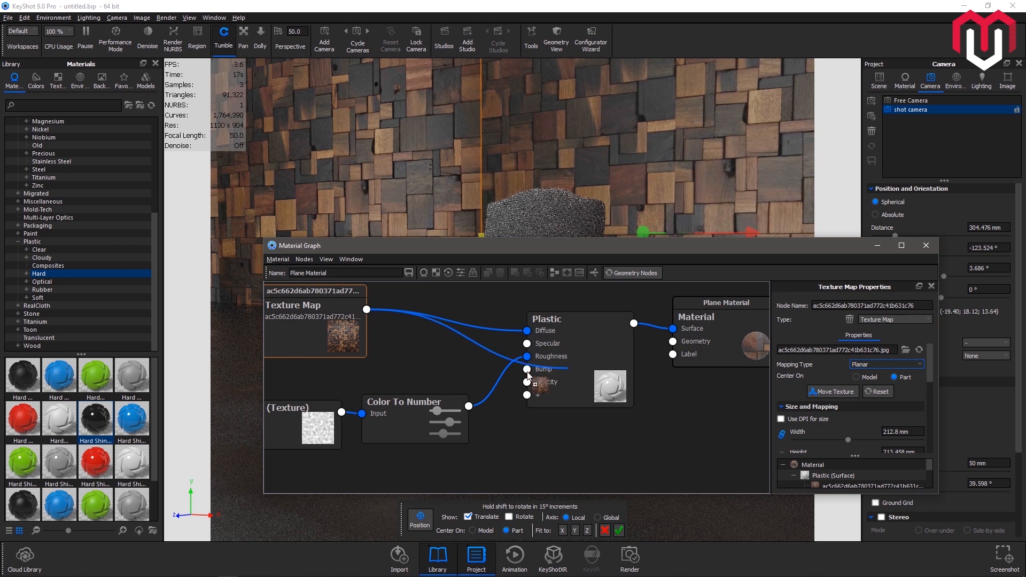
{"action": "left_click_drag", "start_coordinate": [528, 375], "coordinate": [457, 159]}
{"action": "left_click_drag", "start_coordinate": [594, 264], "coordinate": [595, 262]}
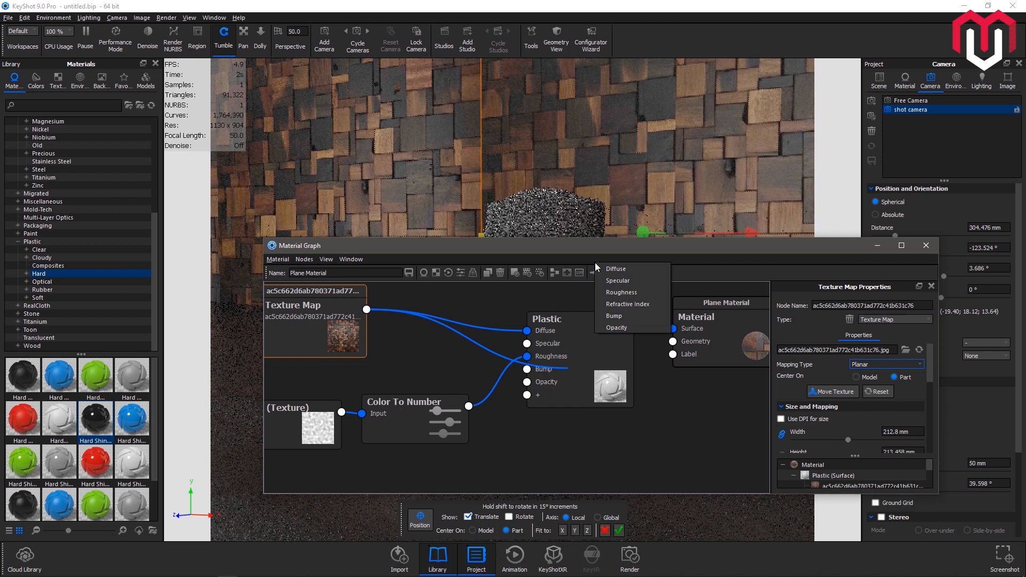
{"action": "left_click", "coordinate": [613, 316]}
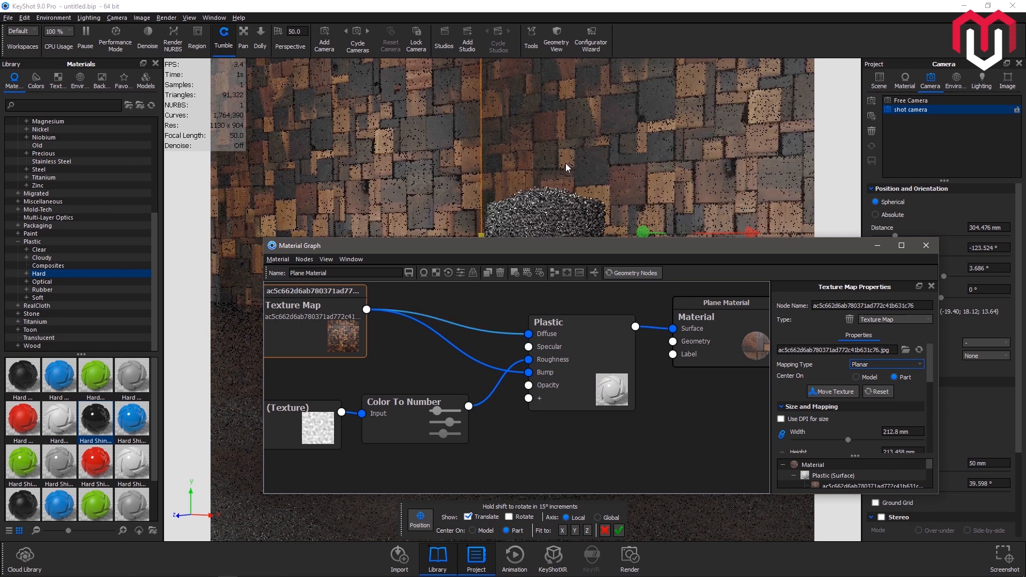
Add a second Color To Number node fed by the wood-block Texture Map and connect it to the Plastic's Bump Height.
{"action": "left_click_drag", "start_coordinate": [445, 420], "coordinate": [458, 441]}
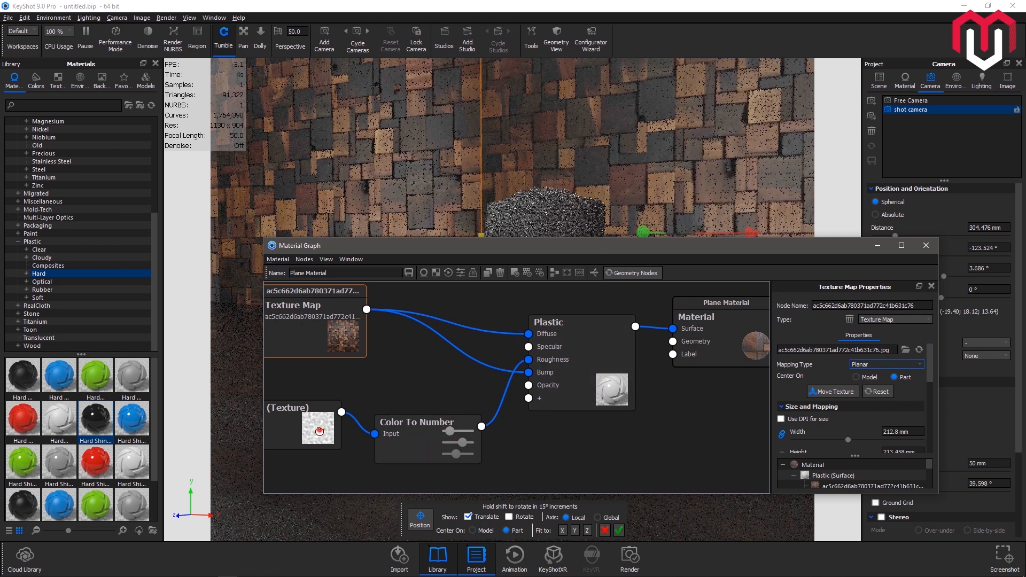
{"action": "left_click_drag", "start_coordinate": [317, 430], "coordinate": [323, 462]}
{"action": "right_click", "coordinate": [441, 374]}
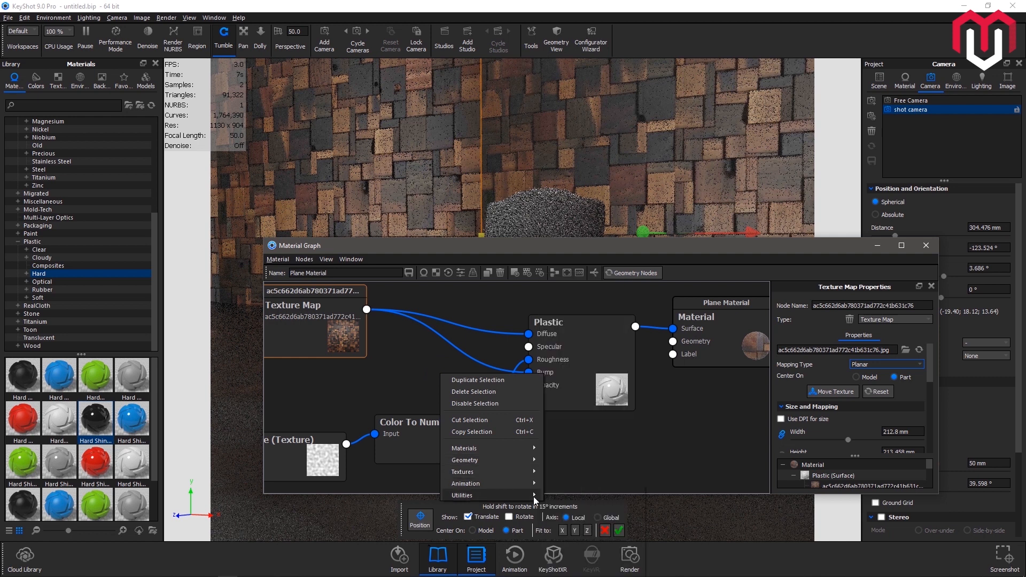
{"action": "mouse_move", "coordinate": [533, 496]}
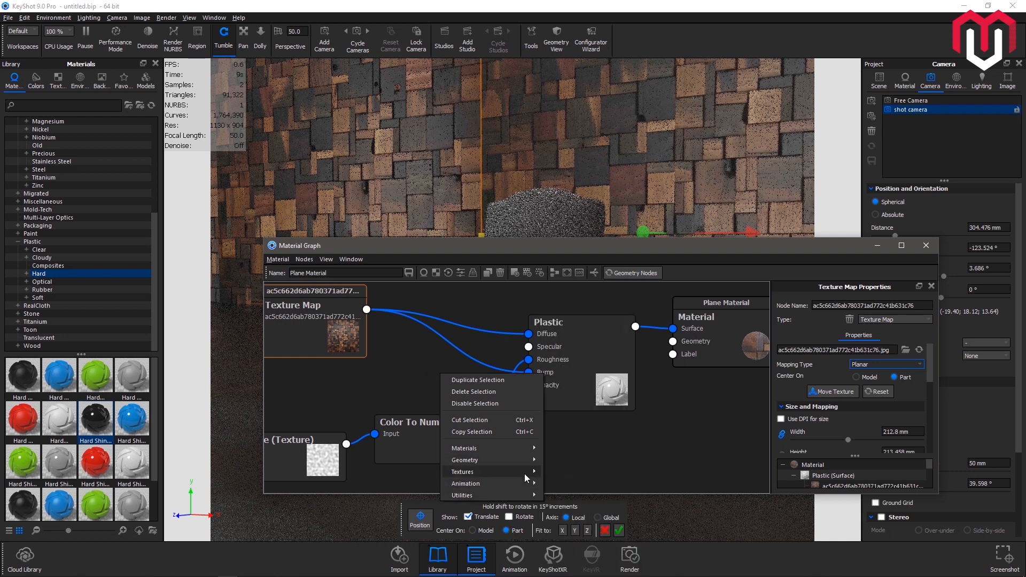
{"action": "mouse_move", "coordinate": [524, 473]}
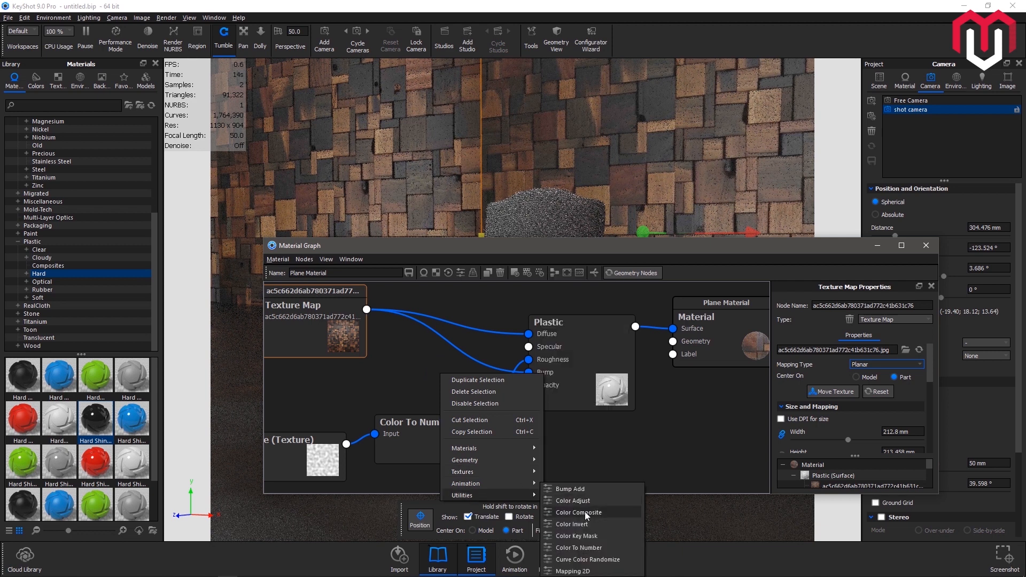
{"action": "left_click", "coordinate": [584, 547]}
{"action": "left_click_drag", "start_coordinate": [480, 418], "coordinate": [405, 405]}
{"action": "left_click_drag", "start_coordinate": [366, 309], "coordinate": [367, 377]}
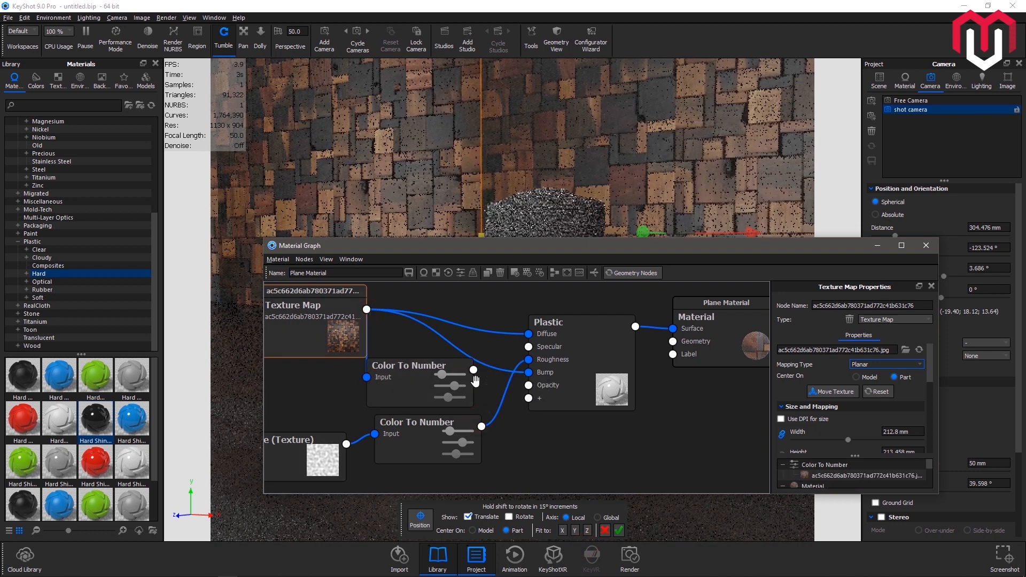
{"action": "left_click_drag", "start_coordinate": [474, 369], "coordinate": [598, 383]}
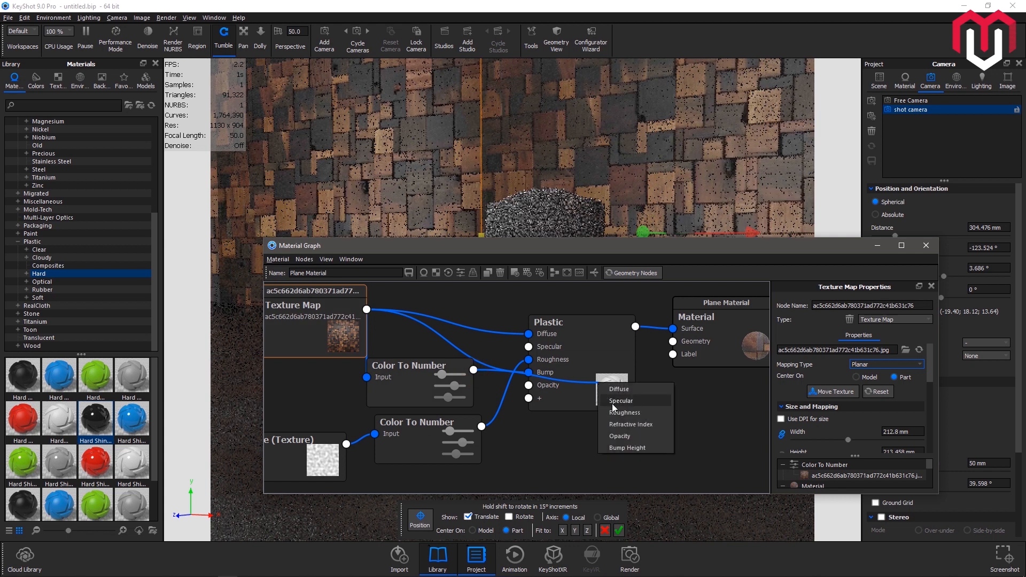
{"action": "left_click", "coordinate": [630, 448]}
{"action": "left_click_drag", "start_coordinate": [300, 306], "coordinate": [257, 318]}
Set the bump-height Color To Number node's Output To to 10.
{"action": "left_click", "coordinate": [416, 367]}
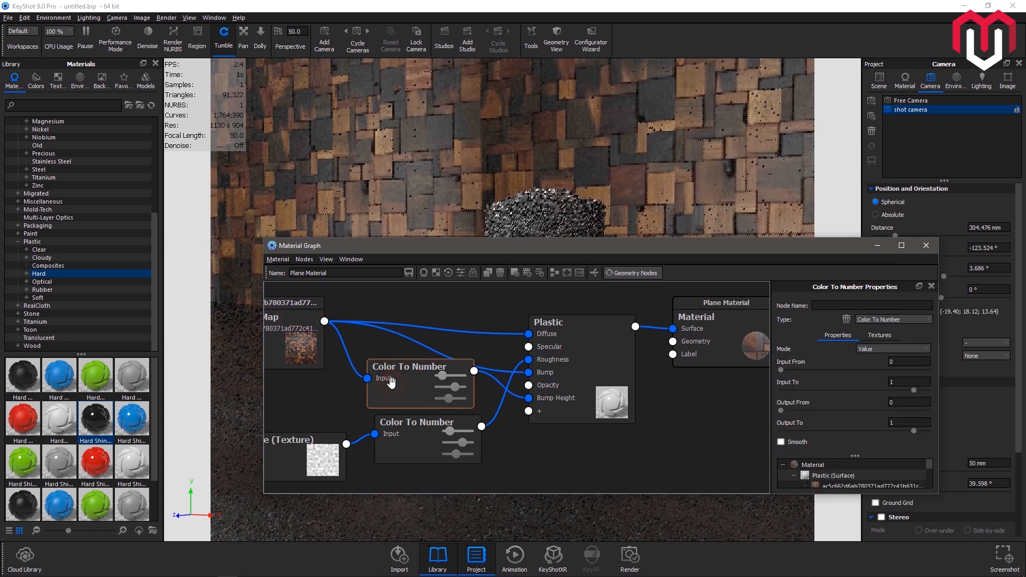
{"action": "double_click", "coordinate": [910, 423]}
{"action": "type", "text": "0"}
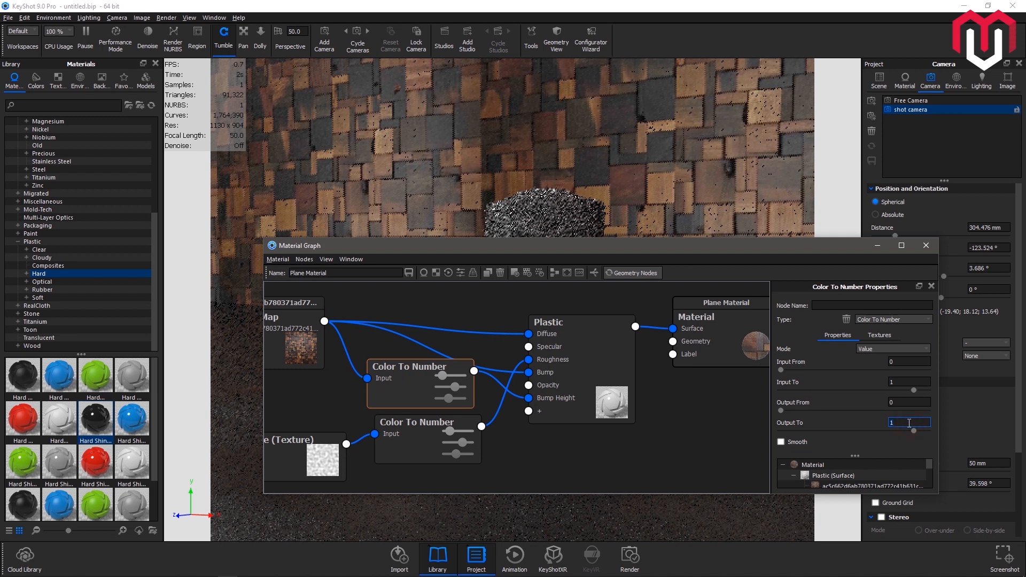
{"action": "type", "text": "10"}
{"action": "key", "text": "Return"}
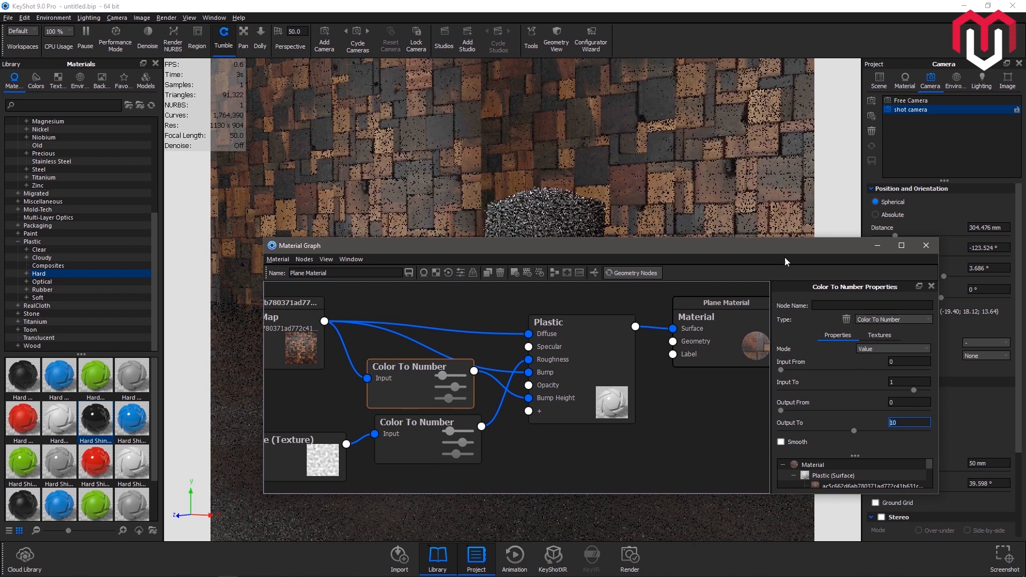
Enlarge the Material Graph, move it clear of the chair, and lower the wood-block Texture Map's brightness to about 0.43.
{"action": "left_click", "coordinate": [906, 465]}
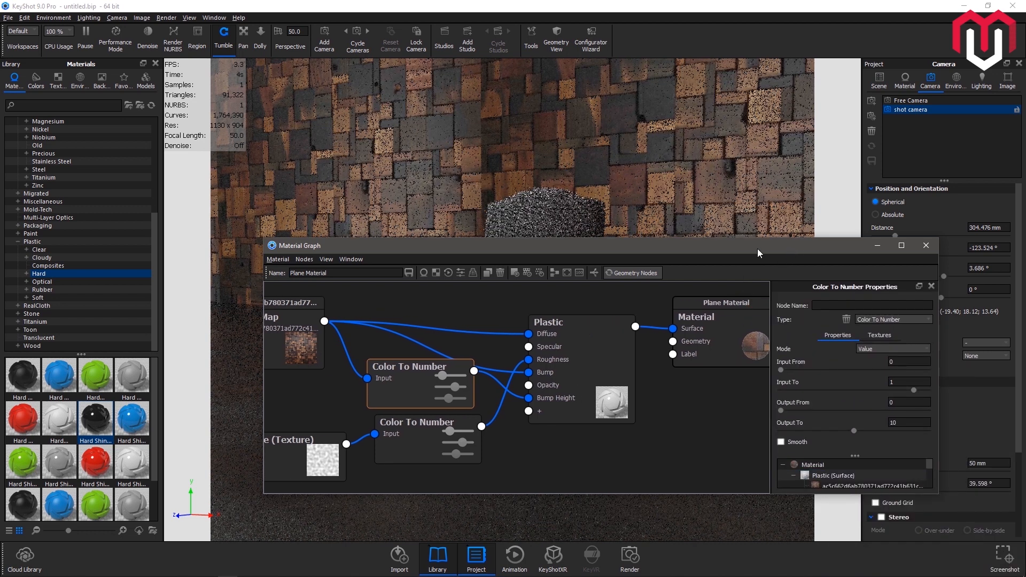
{"action": "left_click_drag", "start_coordinate": [756, 250], "coordinate": [566, 212]}
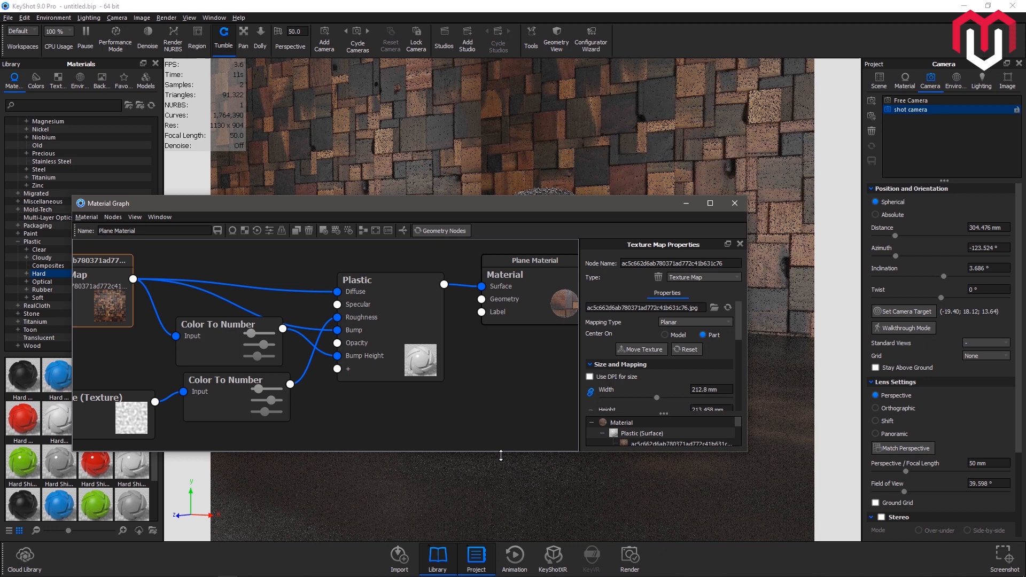
{"action": "left_click_drag", "start_coordinate": [498, 453], "coordinate": [521, 538]}
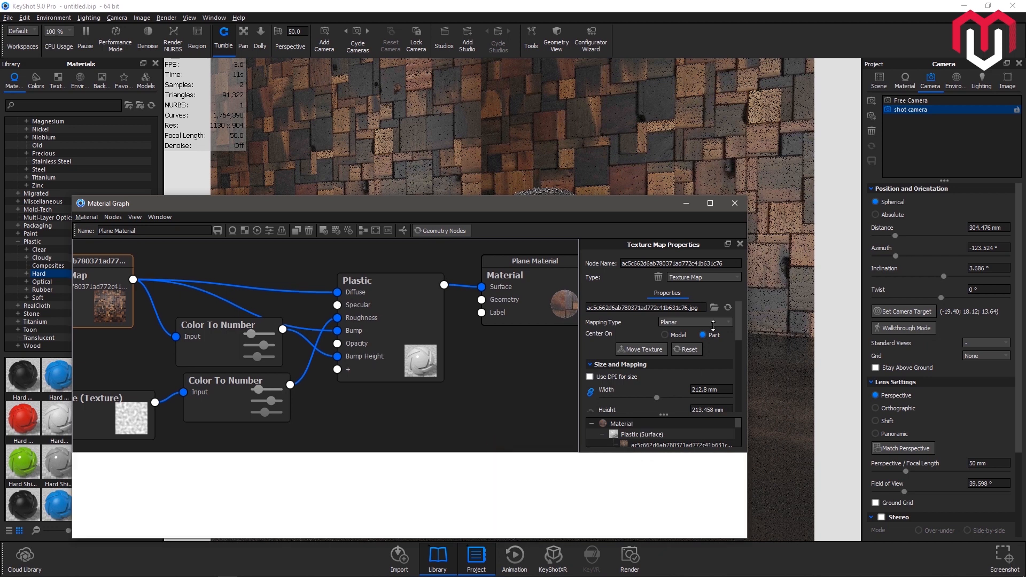
{"action": "left_click_drag", "start_coordinate": [736, 359], "coordinate": [745, 442]}
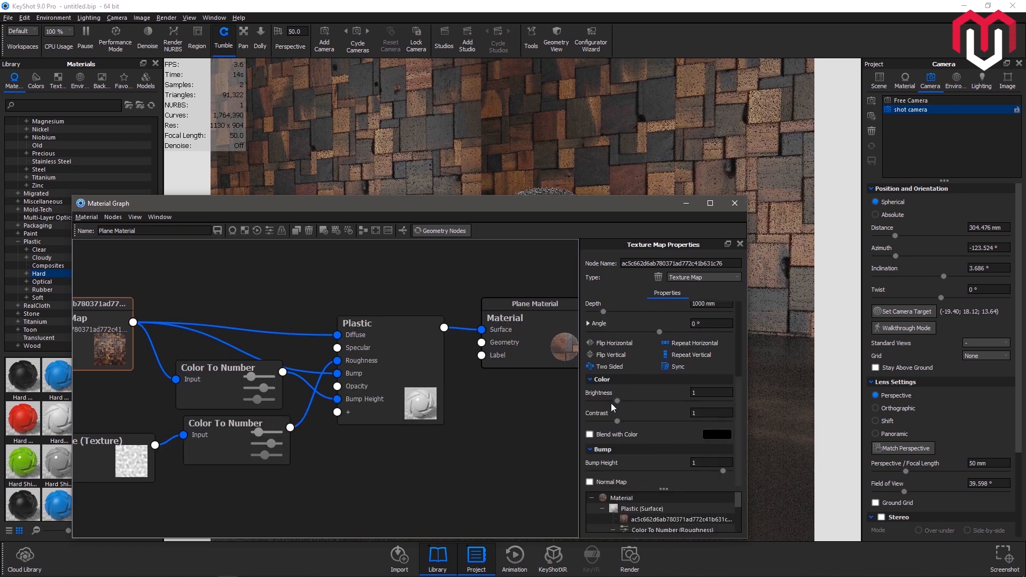
{"action": "left_click_drag", "start_coordinate": [538, 206], "coordinate": [53, 183]}
{"action": "left_click_drag", "start_coordinate": [129, 377], "coordinate": [199, 374]}
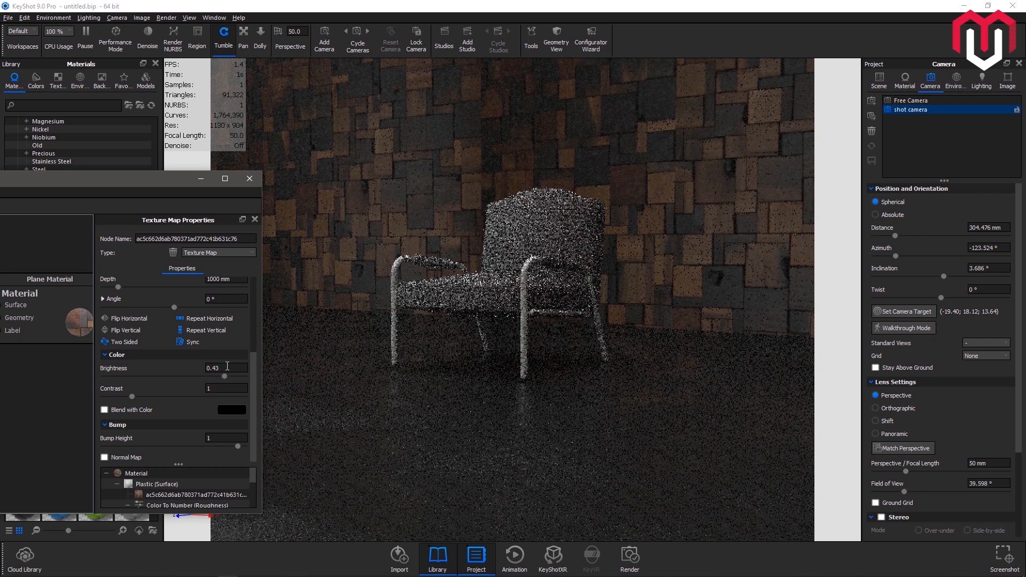
Set the wood-block Texture Map's brightness to 0.9 and raise its contrast to about 1.49.
{"action": "double_click", "coordinate": [227, 367]}
{"action": "type", "text": "0.8"}
{"action": "key", "text": "Return"}
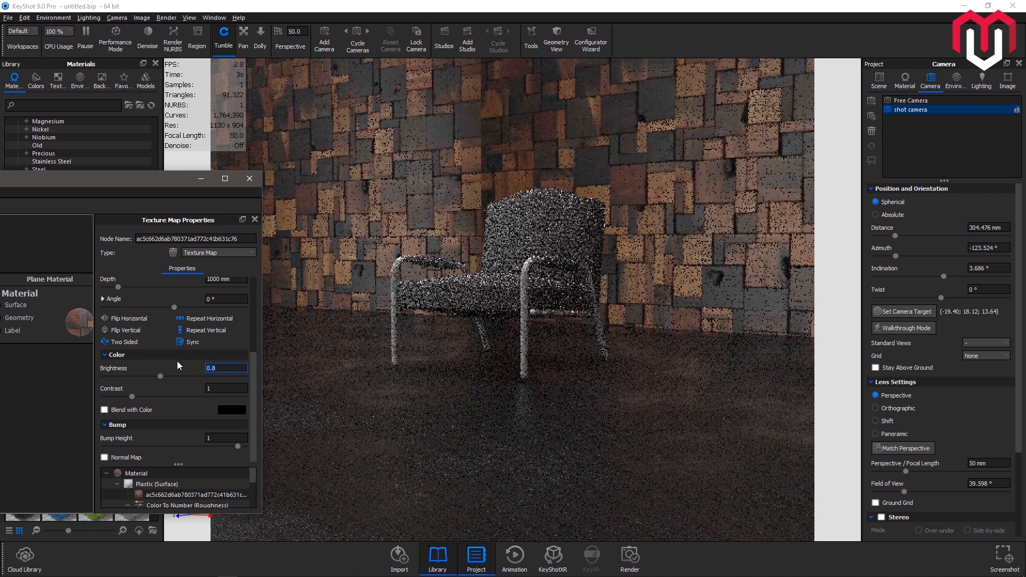
{"action": "key", "text": "BackSpace"}
{"action": "type", "text": "9"}
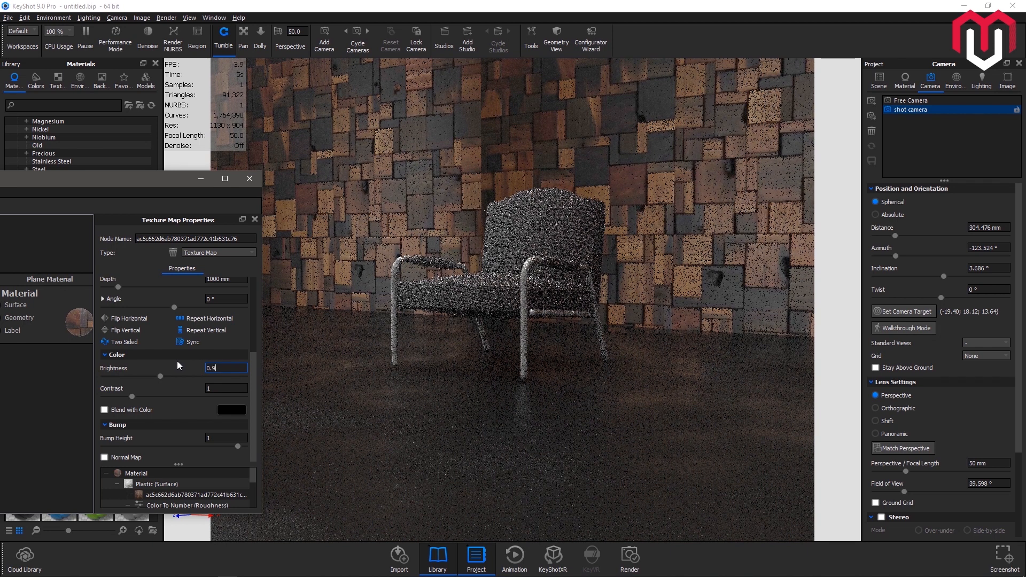
{"action": "key", "text": "Return"}
{"action": "left_click", "coordinate": [132, 396]}
{"action": "left_click_drag", "start_coordinate": [132, 396], "coordinate": [145, 395]}
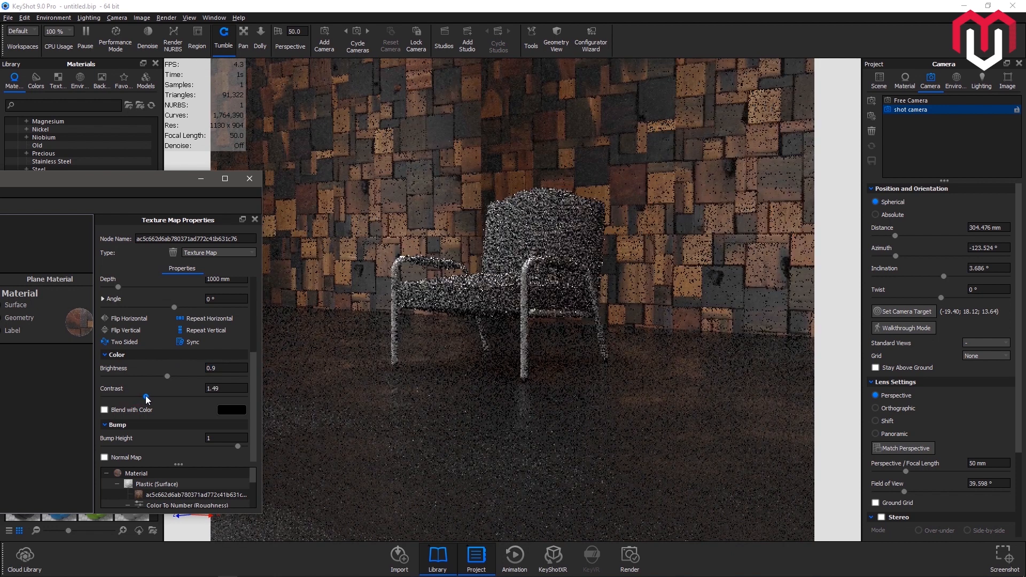
Add a Displace geometry node, feed it from the wood-block Texture Map and connect it to the Plane Material's Geometry input.
{"action": "left_click", "coordinate": [108, 185]}
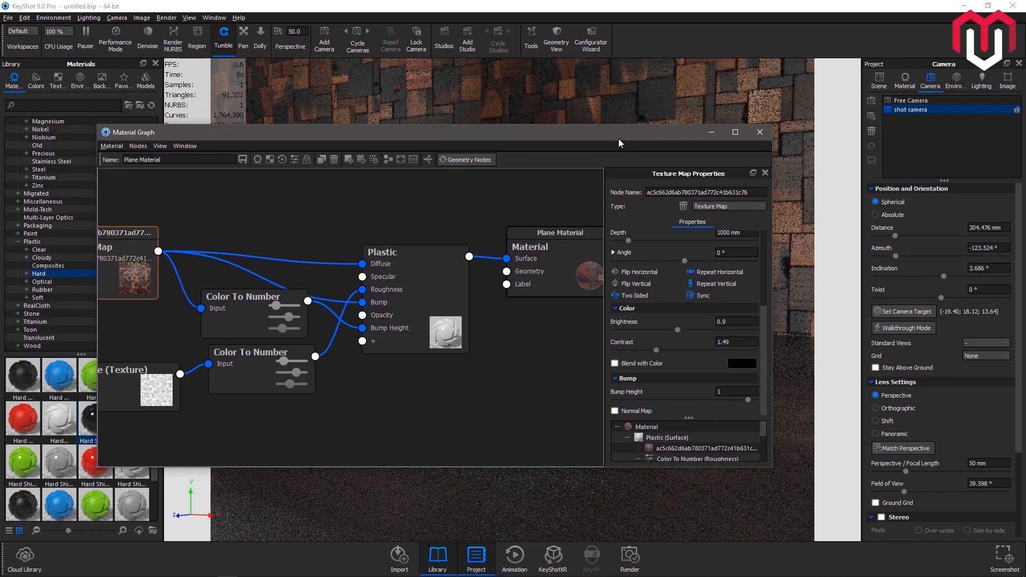
{"action": "left_click_drag", "start_coordinate": [255, 335], "coordinate": [236, 335]}
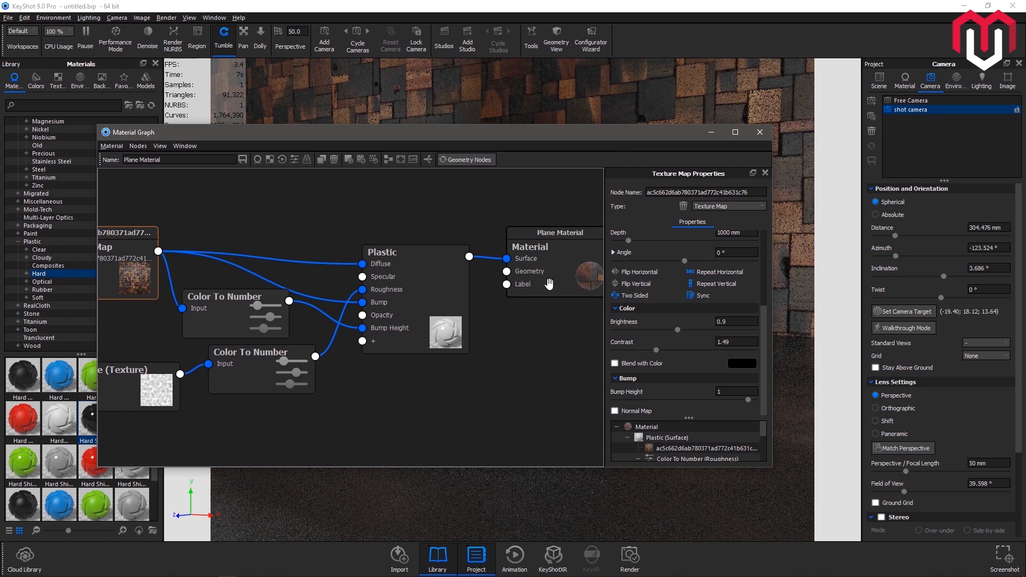
{"action": "left_click_drag", "start_coordinate": [549, 286], "coordinate": [581, 302]}
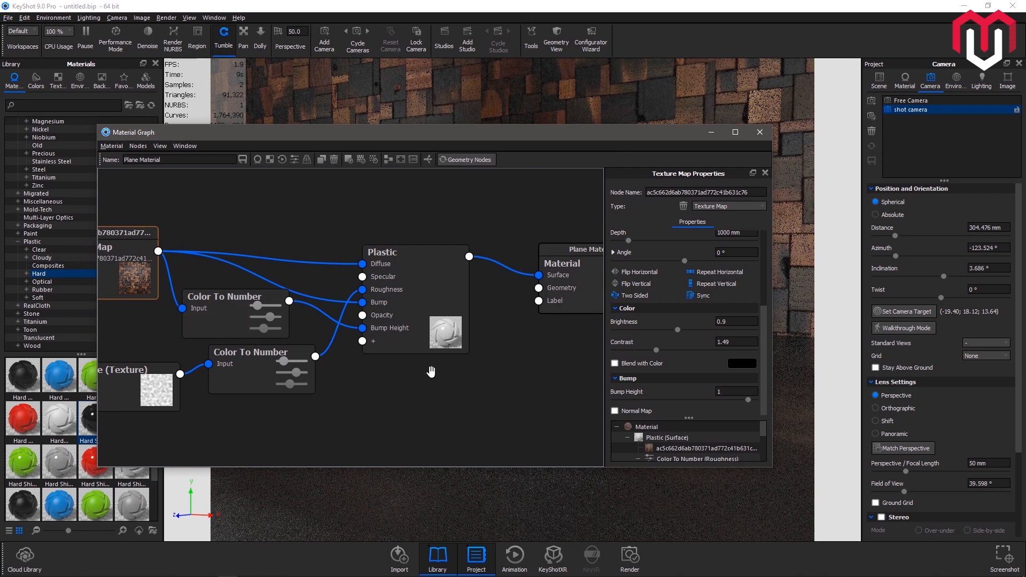
{"action": "right_click", "coordinate": [359, 405]}
{"action": "mouse_move", "coordinate": [433, 478]}
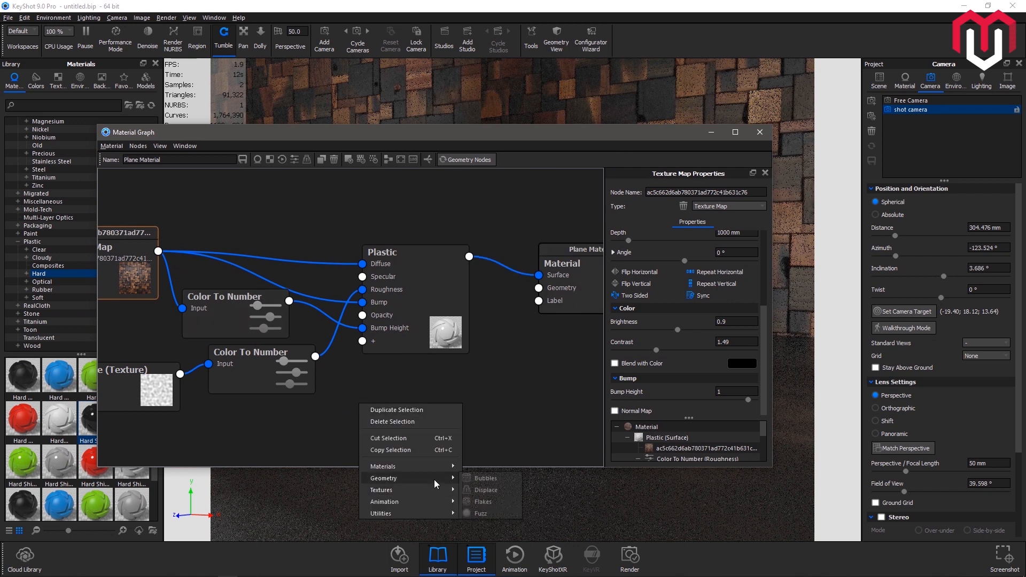
{"action": "left_click", "coordinate": [490, 489]}
{"action": "left_click_drag", "start_coordinate": [465, 414], "coordinate": [538, 288]}
{"action": "left_click_drag", "start_coordinate": [158, 251], "coordinate": [357, 422]}
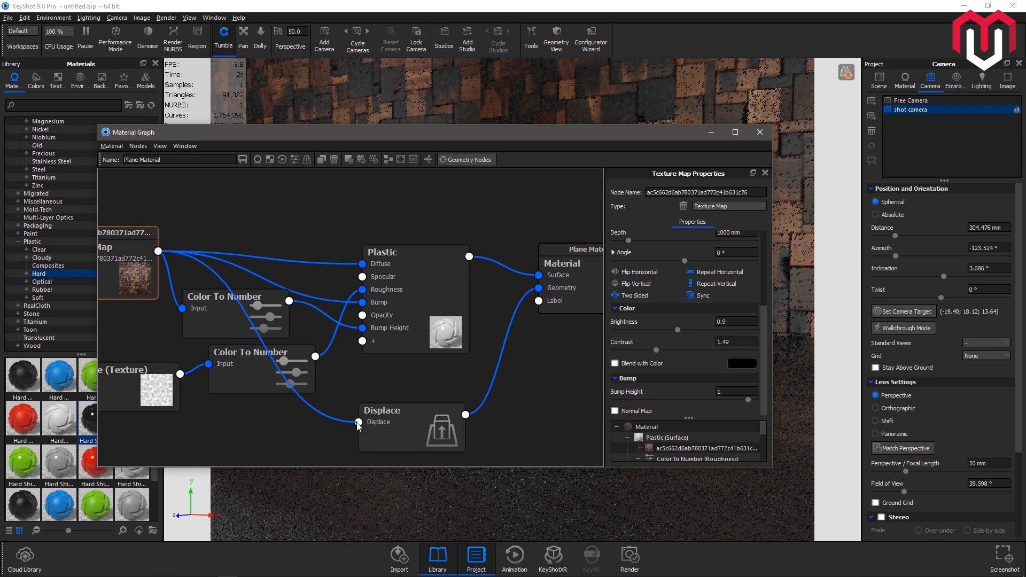
Set the Displace node's displacement height to 10 mm, execute the geometry nodes and close the Material Graph.
{"action": "left_click", "coordinate": [439, 422]}
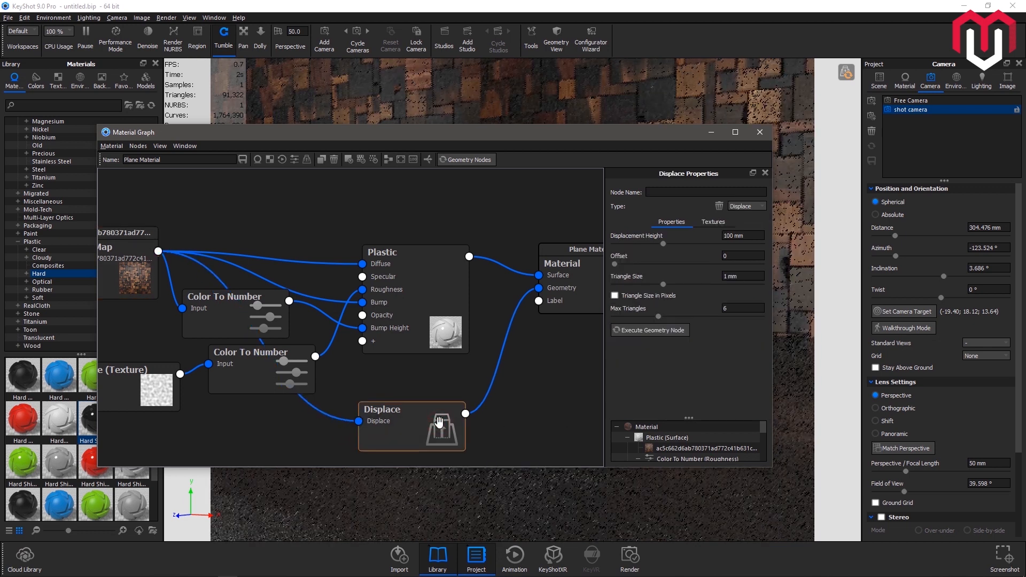
{"action": "left_click", "coordinate": [743, 236]}
{"action": "type", "text": "10"}
{"action": "key", "text": "Return"}
{"action": "left_click_drag", "start_coordinate": [694, 136], "coordinate": [307, 254]}
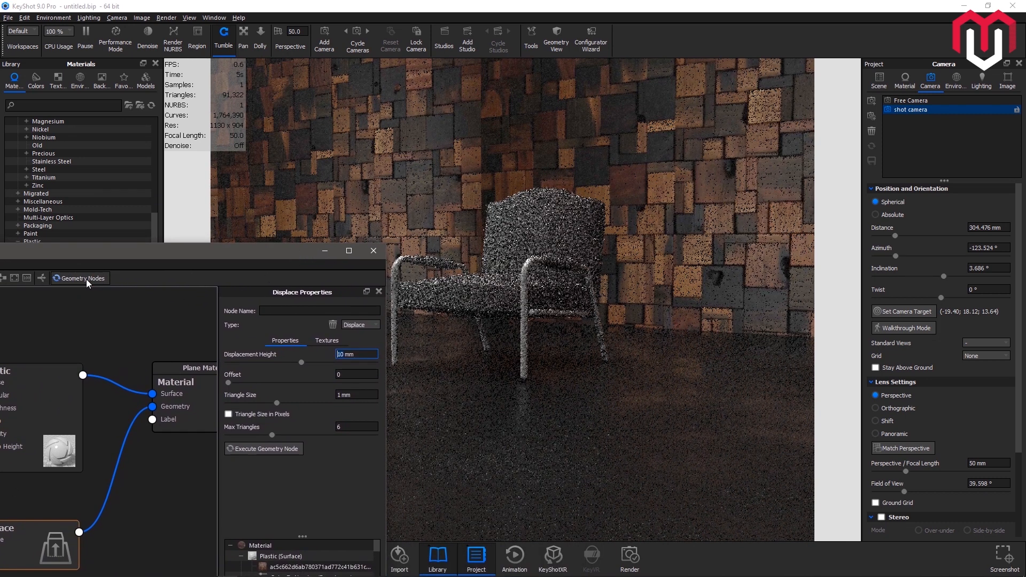
{"action": "left_click", "coordinate": [86, 278]}
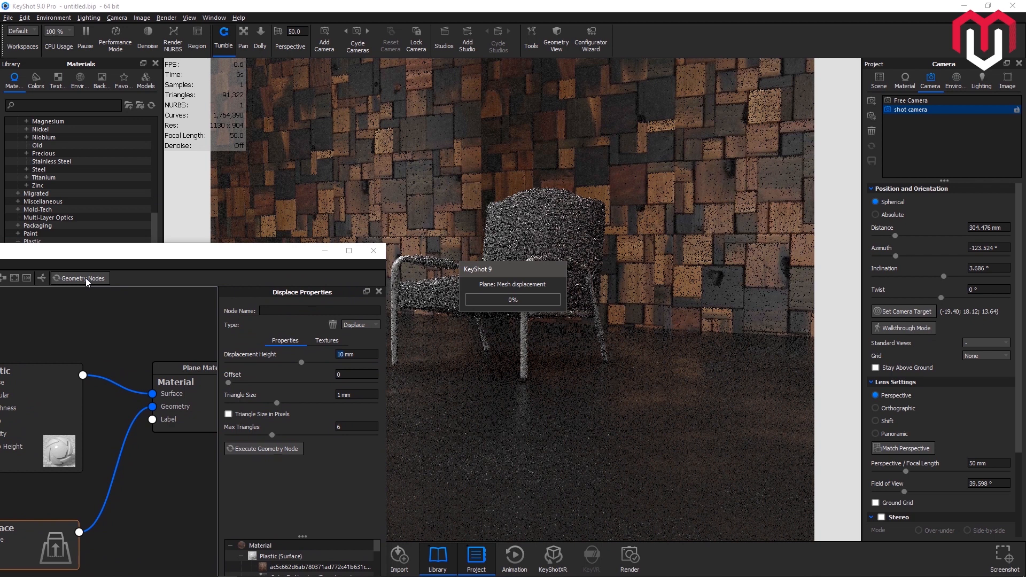
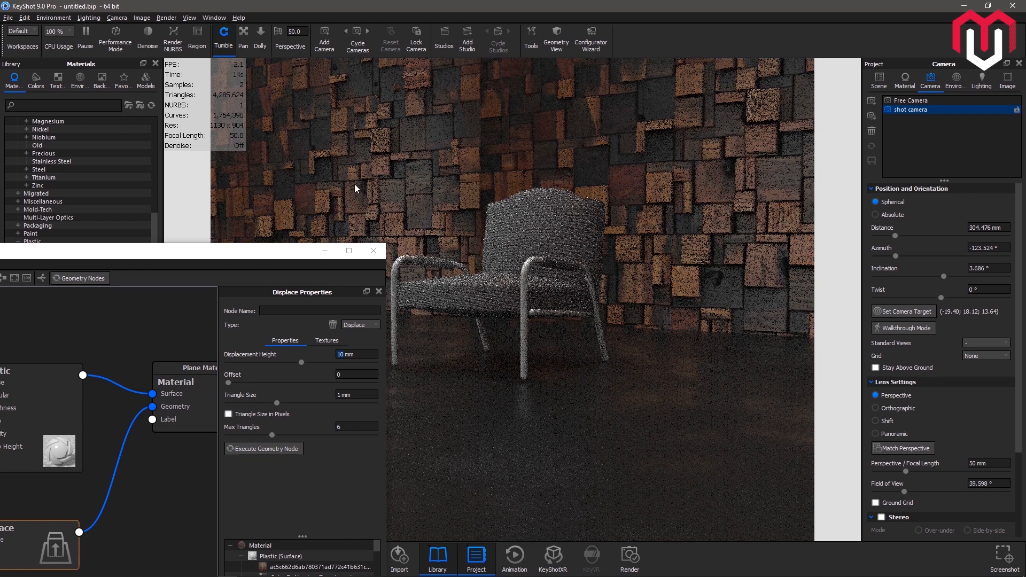
{"action": "left_click", "coordinate": [373, 245]}
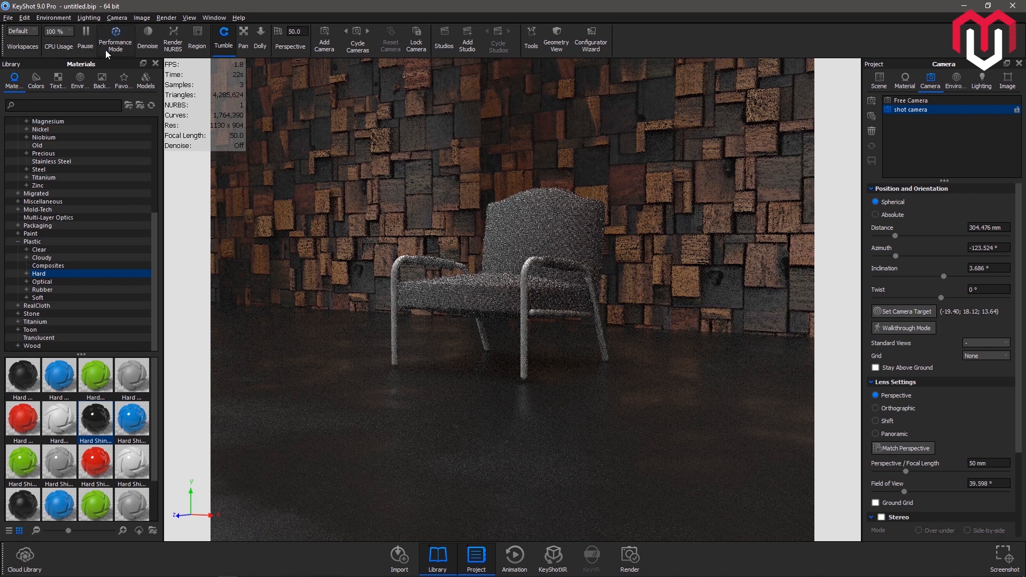
Light the scene with the Dosch-Apartment_2k interior environment and reset the shot camera to its saved view.
{"action": "left_click", "coordinate": [80, 80]}
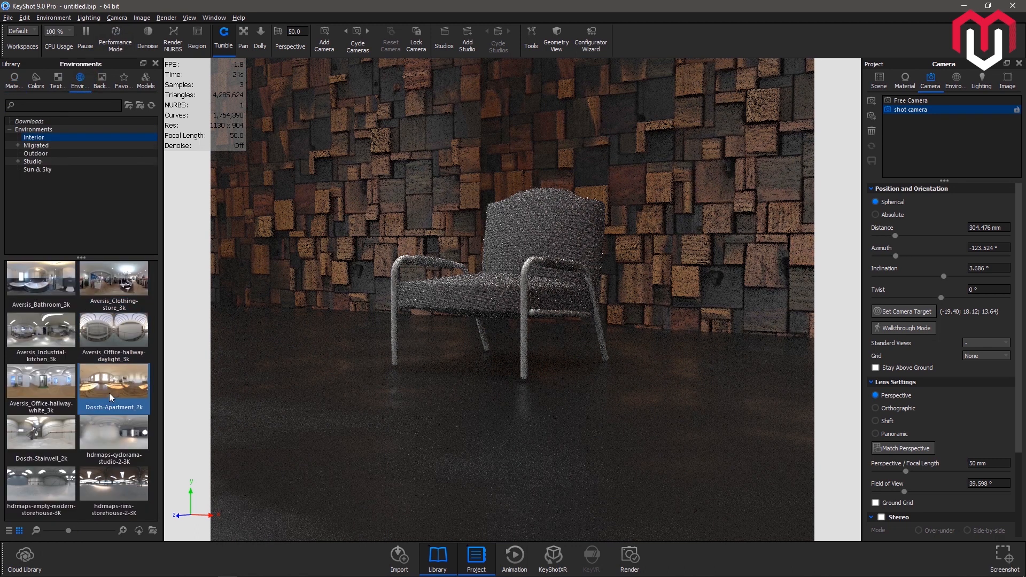
{"action": "scroll", "coordinate": [506, 282], "scroll_direction": "down", "scroll_amount": 10}
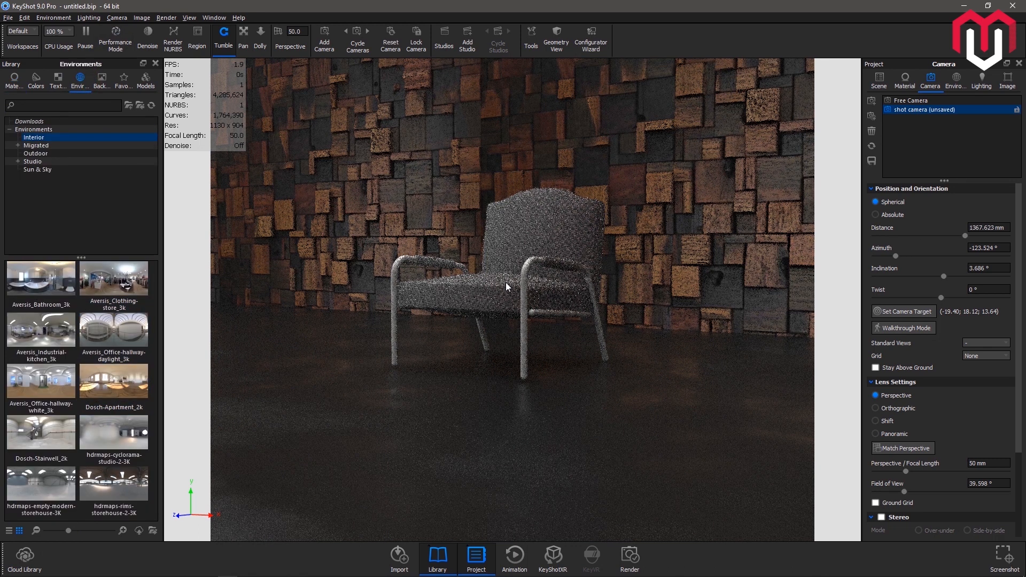
{"action": "left_click_drag", "start_coordinate": [118, 406], "coordinate": [323, 401]}
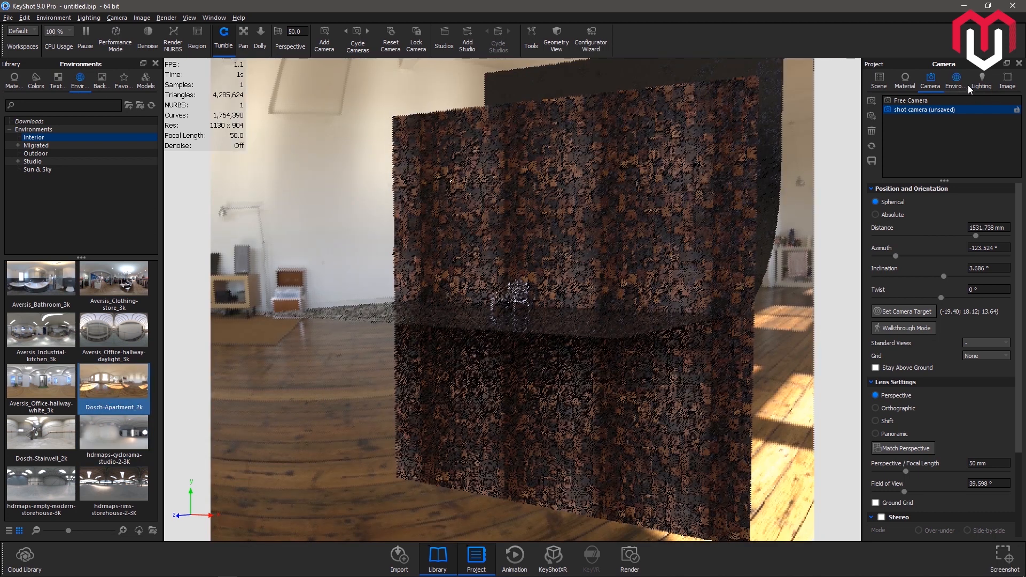
{"action": "left_click", "coordinate": [871, 146]}
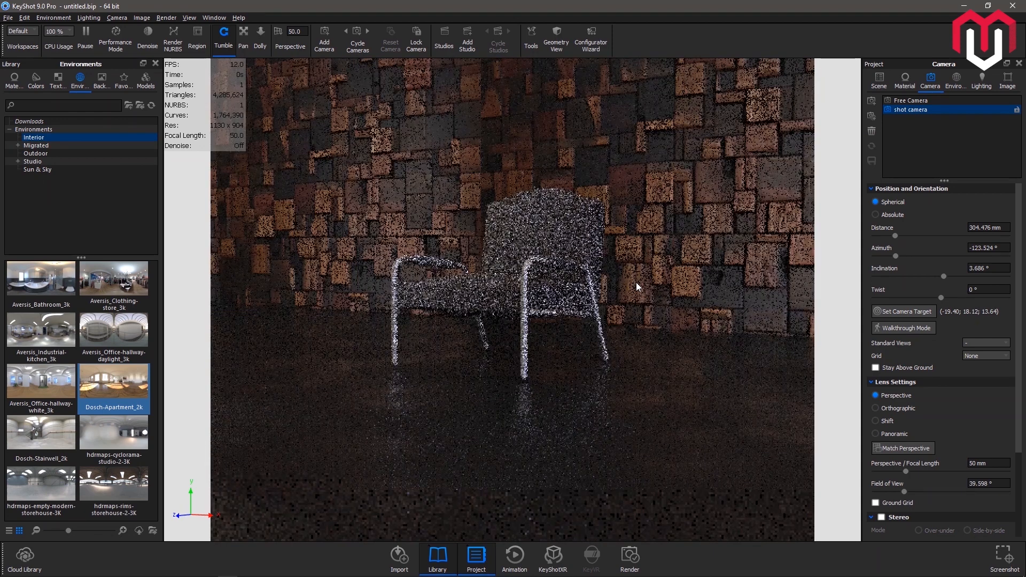
Rotate the Dosch-Apartment_2k environment to about 218° to change how light falls on the chair and wall.
{"action": "left_click", "coordinate": [636, 282]}
{"action": "mouse_move", "coordinate": [636, 283]}
{"action": "left_mouse_down", "text": "ctrl"}
{"action": "mouse_move", "coordinate": [753, 258]}
{"action": "mouse_move", "coordinate": [706, 262]}
{"action": "left_mouse_up", "text": "ctrl"}
{"action": "left_click", "coordinate": [755, 260]}
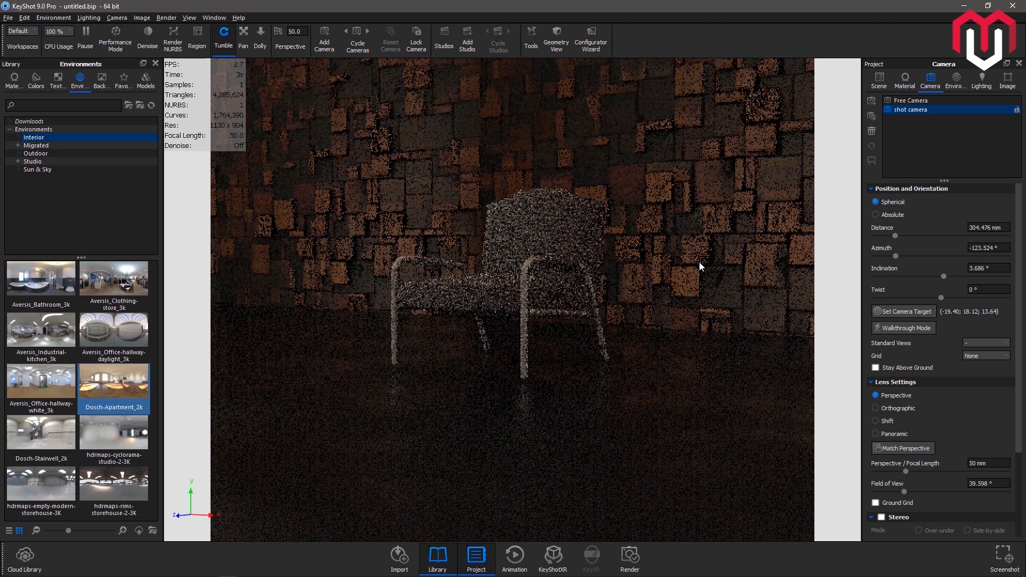
{"action": "mouse_move", "coordinate": [751, 244]}
{"action": "left_mouse_down", "text": "ctrl"}
{"action": "mouse_move", "coordinate": [588, 248]}
{"action": "mouse_move", "coordinate": [740, 254]}
{"action": "left_mouse_up", "text": "ctrl"}
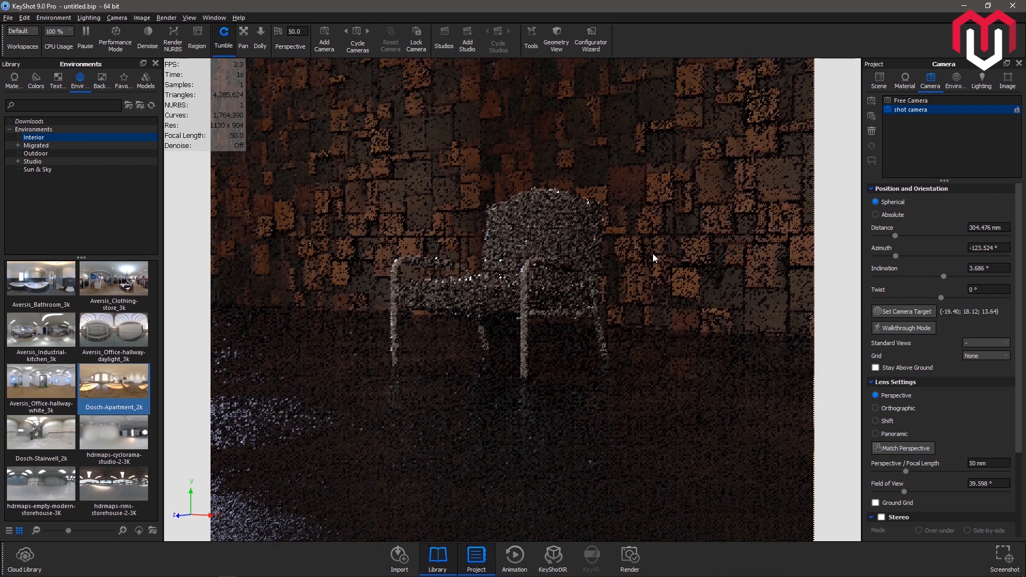
{"action": "left_click_drag", "start_coordinate": [652, 253], "coordinate": [621, 255], "text": "ctrl"}
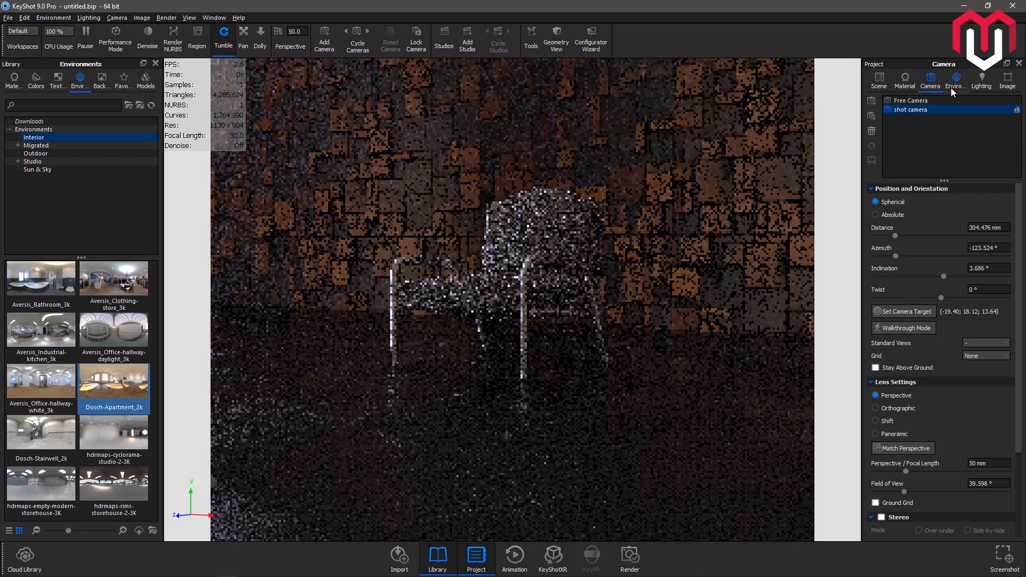
Examine the environment's ground options, the lighting settings, and the wall plane and chair backrest in the scene.
{"action": "left_click", "coordinate": [952, 89]}
{"action": "left_click", "coordinate": [875, 498]}
{"action": "left_click", "coordinate": [876, 496]}
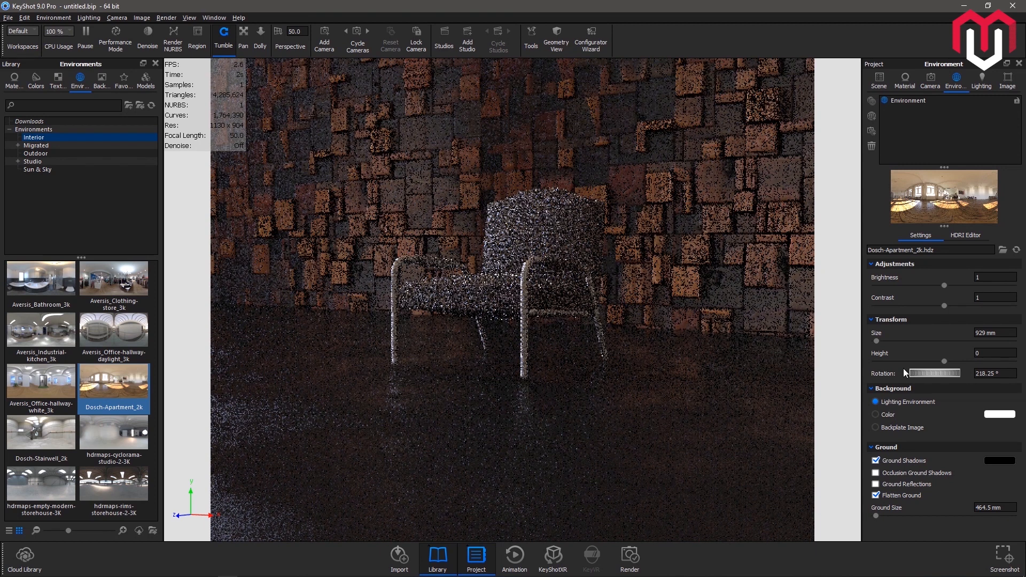
{"action": "left_click", "coordinate": [982, 81]}
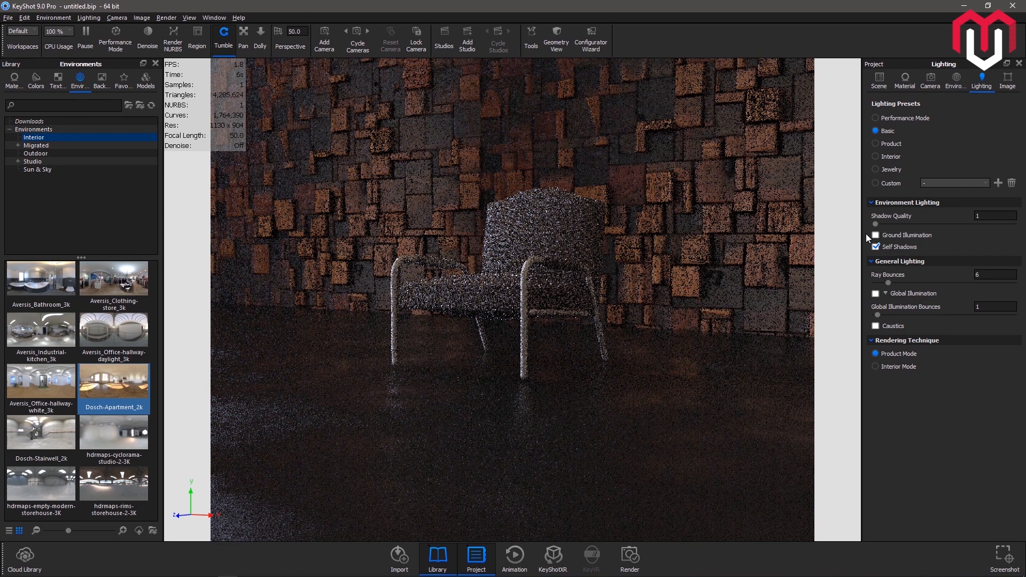
{"action": "left_click", "coordinate": [882, 81]}
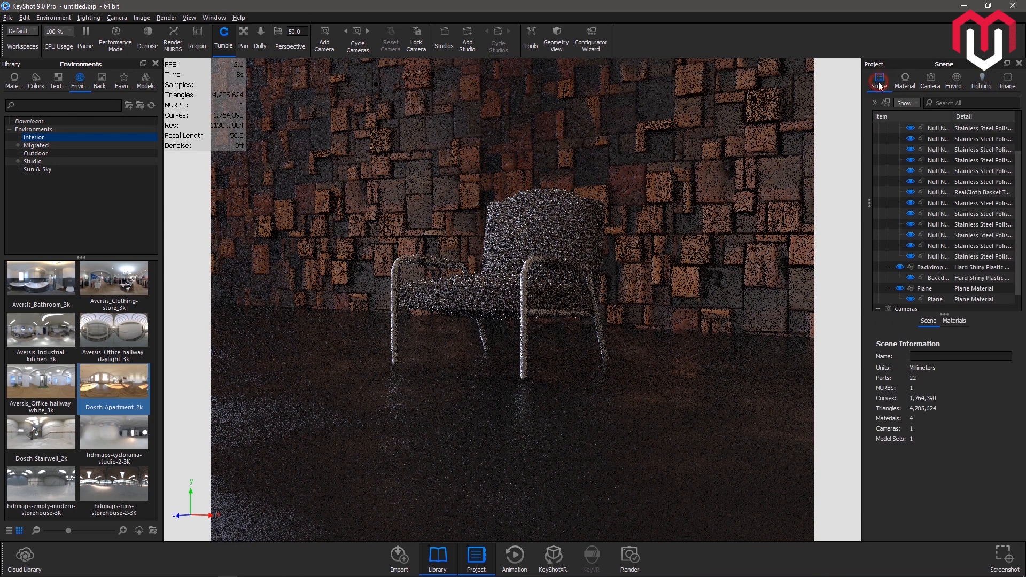
{"action": "left_click", "coordinate": [630, 259]}
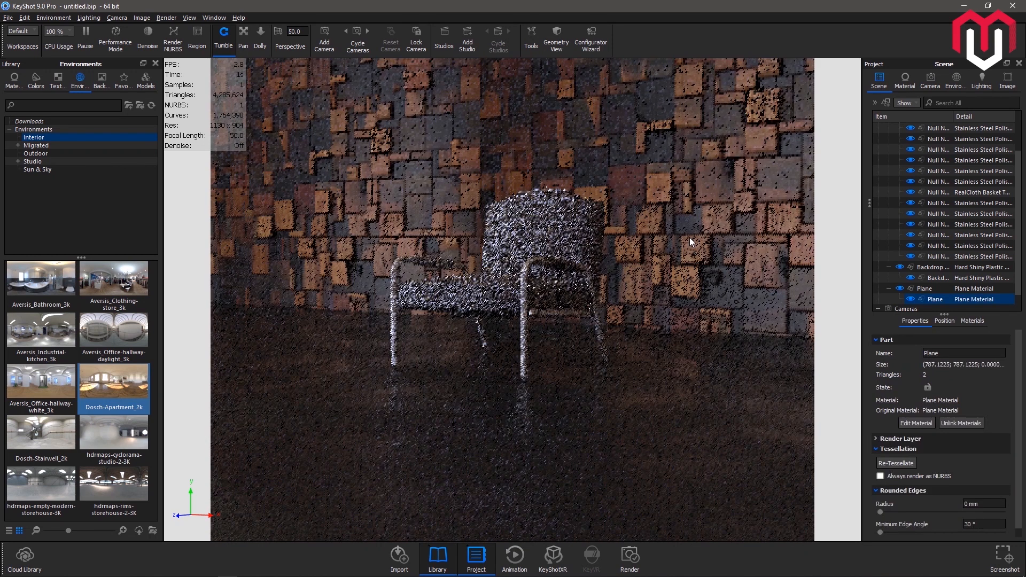
{"action": "left_click", "coordinate": [544, 258]}
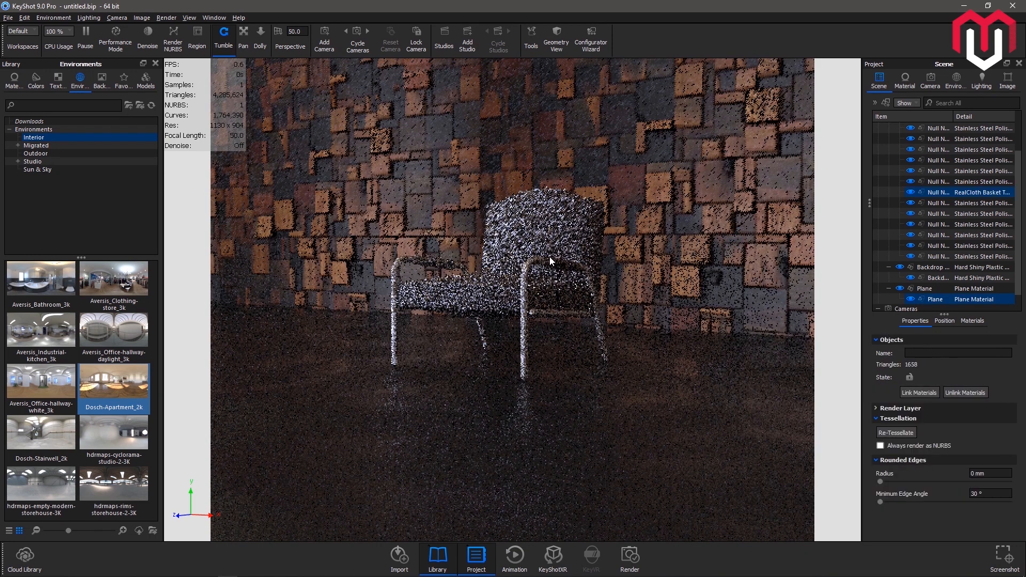
{"action": "left_click", "coordinate": [545, 244]}
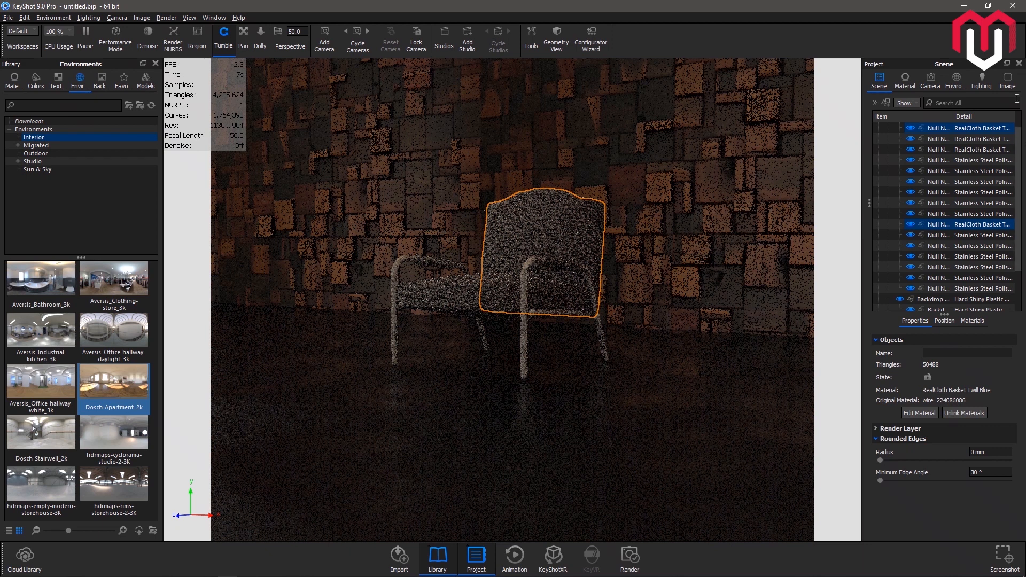
Switch the Default image style to Photographic, with exposure at 1.3 EV and white balance at about 0.114.
{"action": "left_click", "coordinate": [1007, 80]}
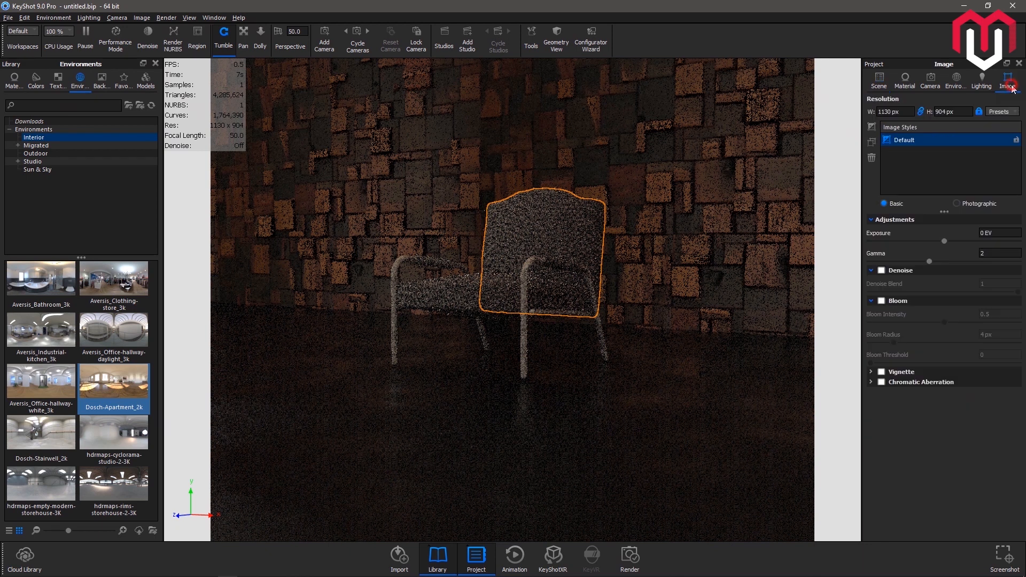
{"action": "left_click", "coordinate": [974, 206]}
{"action": "left_click_drag", "start_coordinate": [939, 240], "coordinate": [989, 239]}
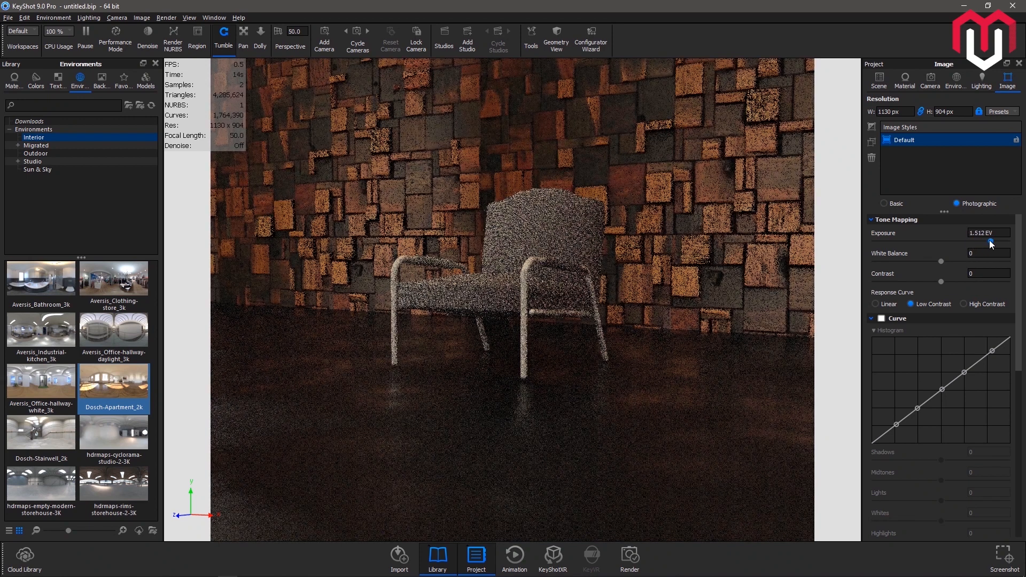
{"action": "left_click", "coordinate": [941, 261]}
{"action": "left_click_drag", "start_coordinate": [954, 261], "coordinate": [876, 261]}
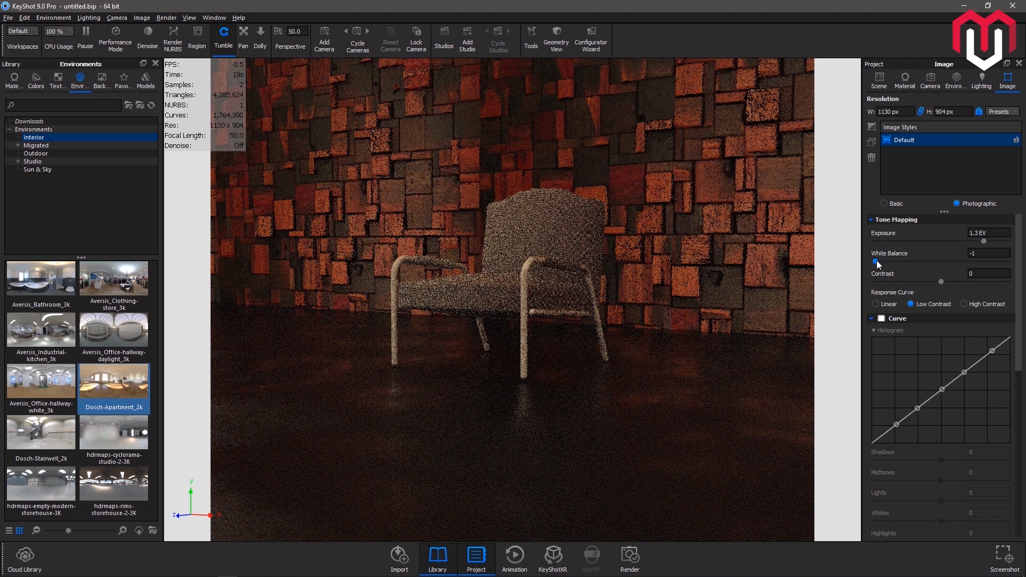
{"action": "left_click_drag", "start_coordinate": [876, 261], "coordinate": [949, 263]}
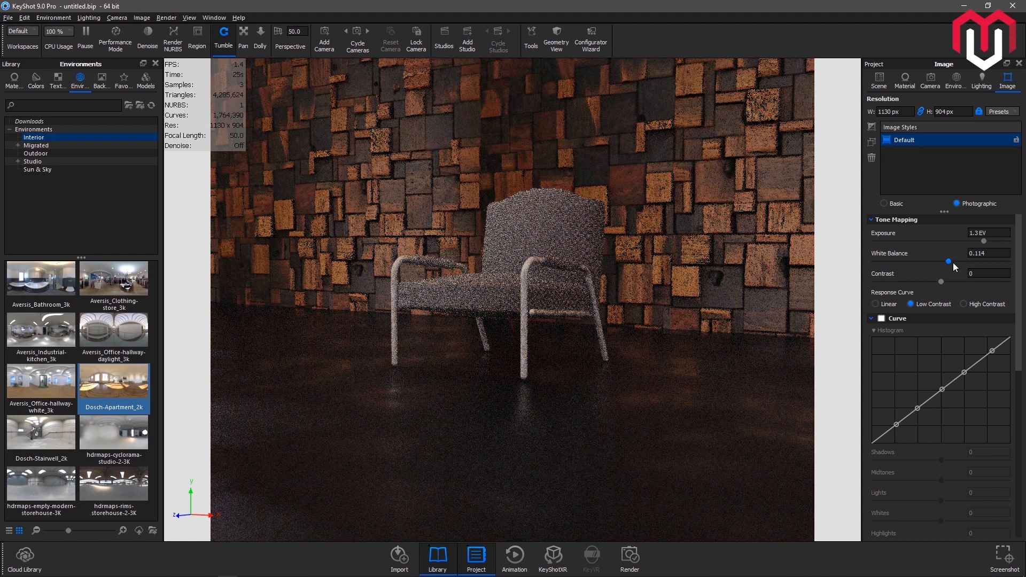
Set the image style to a High Contrast response curve with contrast about 0.244, white balance about 0.146 and exposure about 1.5 EV.
{"action": "left_click", "coordinate": [969, 304]}
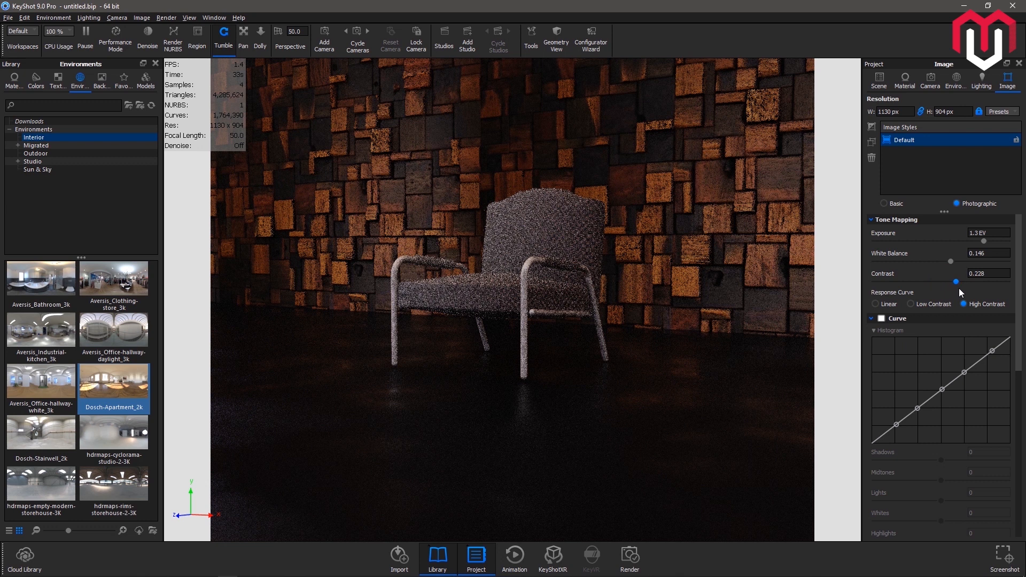
{"action": "left_click_drag", "start_coordinate": [985, 240], "coordinate": [991, 241]}
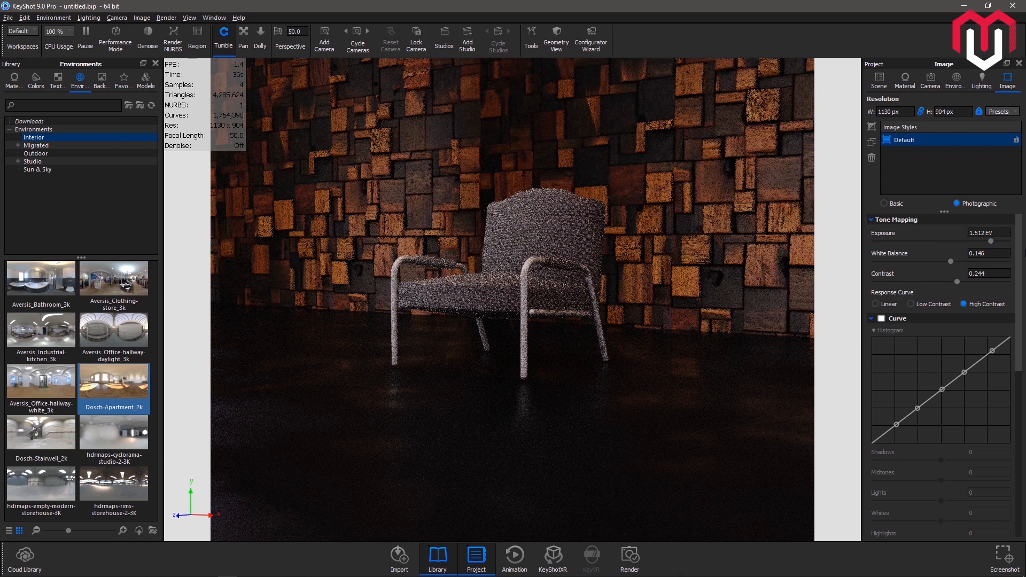
Enable the image style's Color adjustments and tune their saturation and vibrance.
{"action": "left_click_drag", "start_coordinate": [1017, 255], "coordinate": [1017, 411]}
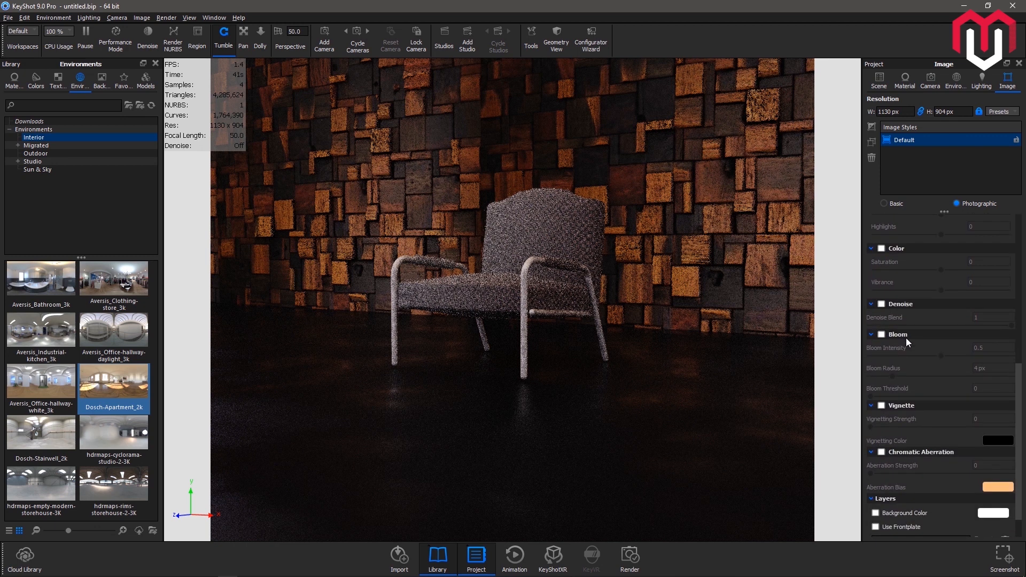
{"action": "left_click", "coordinate": [881, 249]}
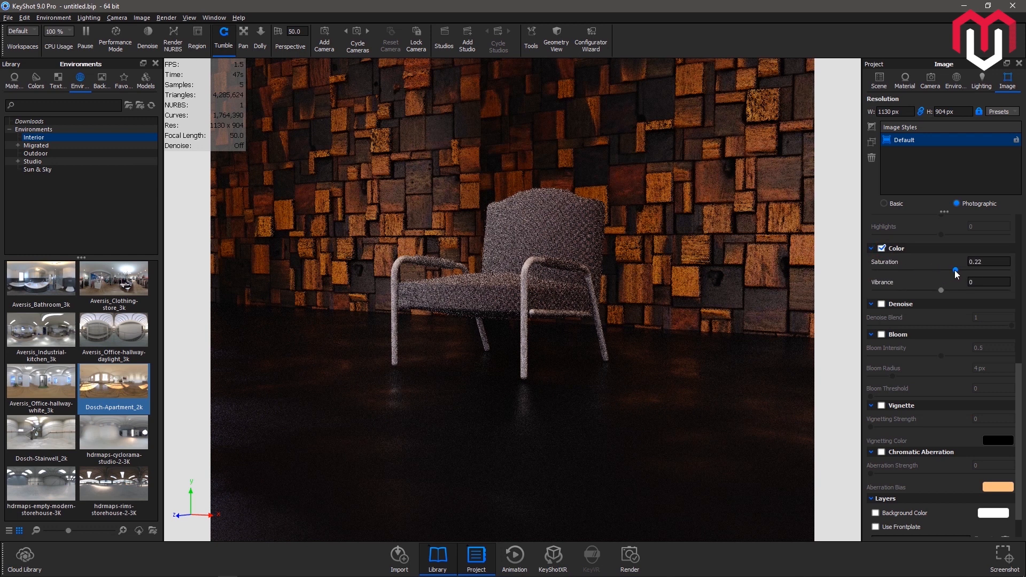
{"action": "left_click_drag", "start_coordinate": [944, 271], "coordinate": [943, 271]}
{"action": "left_click", "coordinate": [942, 290]}
{"action": "left_click_drag", "start_coordinate": [955, 293], "coordinate": [963, 292]}
Raise the environment lighting's shadow quality to 5 and enable ground illumination.
{"action": "left_click", "coordinate": [878, 80]}
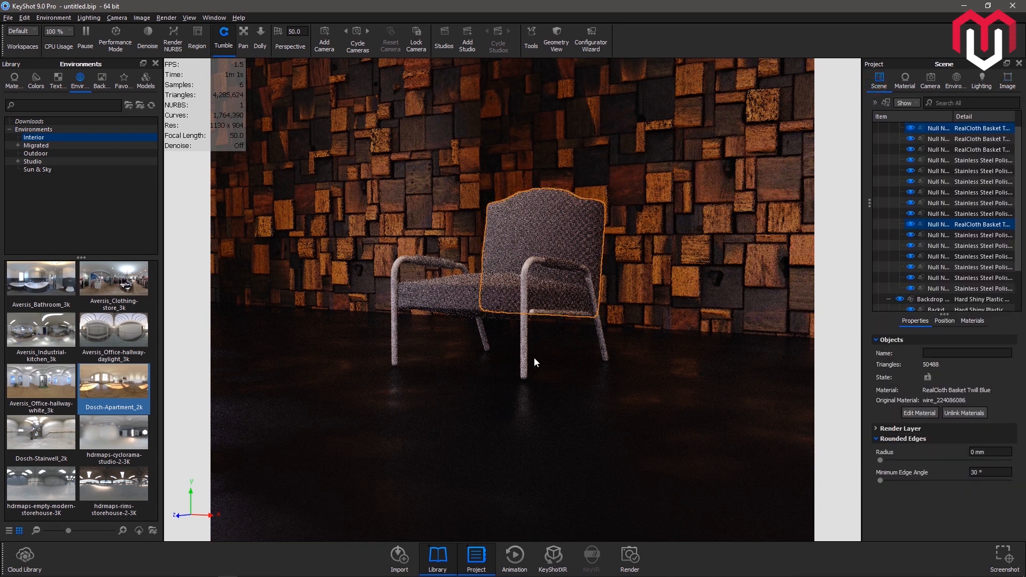
{"action": "left_click", "coordinate": [932, 80]}
{"action": "left_click", "coordinate": [980, 80]}
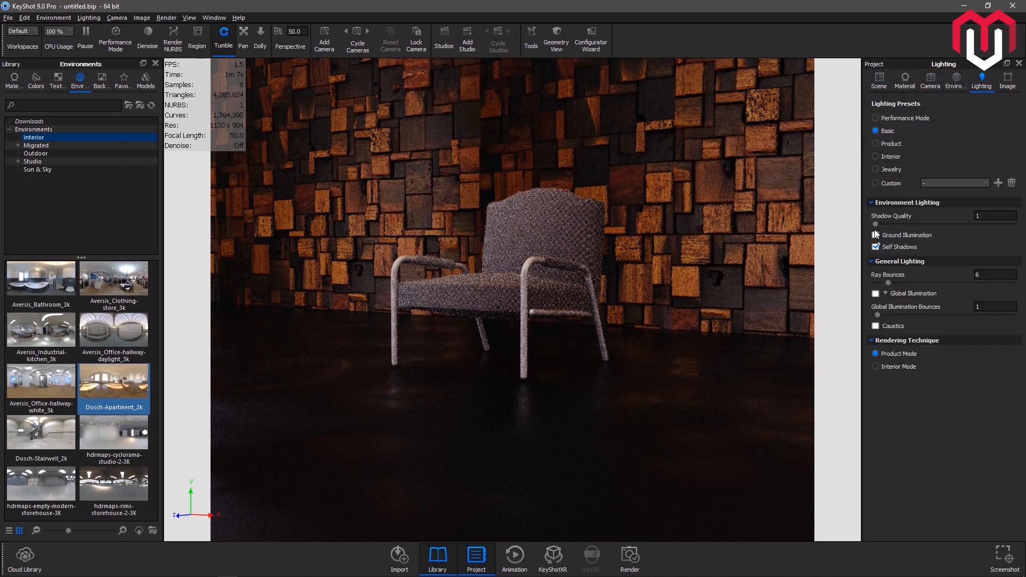
{"action": "left_click_drag", "start_coordinate": [876, 223], "coordinate": [1015, 219]}
{"action": "left_click", "coordinate": [908, 236]}
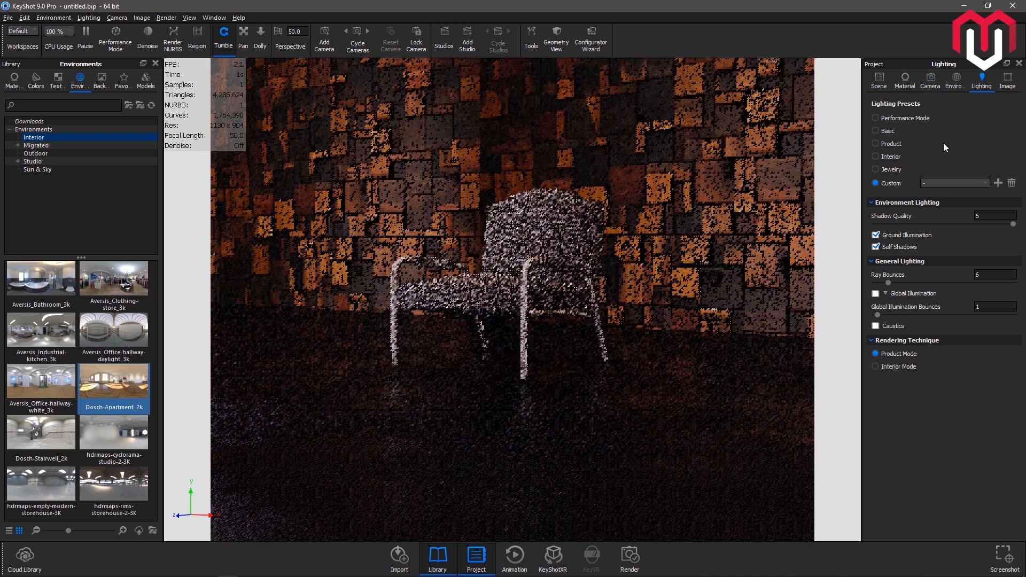
Enable ground reflections for the Dosch-Apartment_2k environment.
{"action": "left_click", "coordinate": [956, 83]}
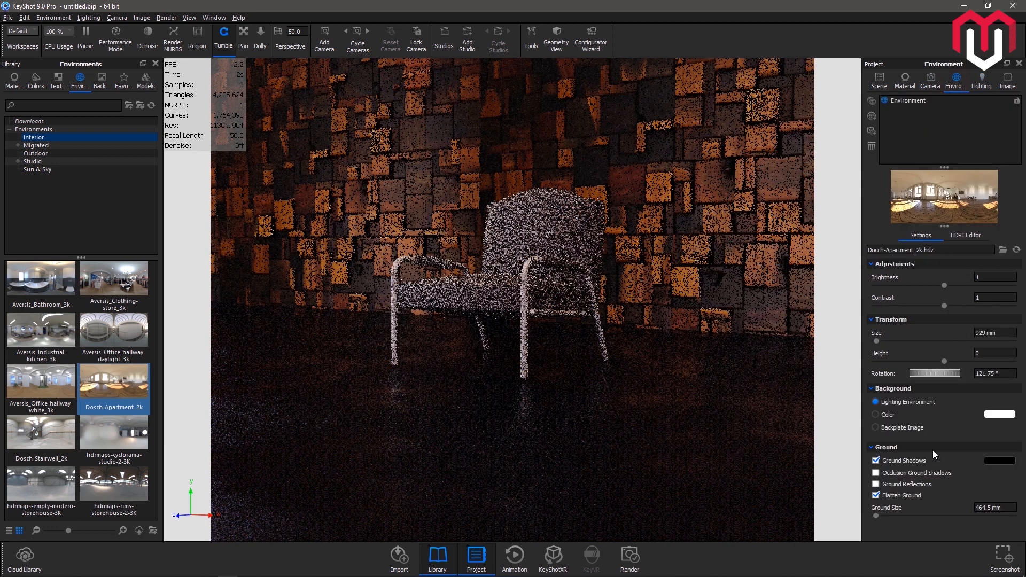
{"action": "left_click", "coordinate": [923, 484]}
{"action": "left_click", "coordinate": [906, 81]}
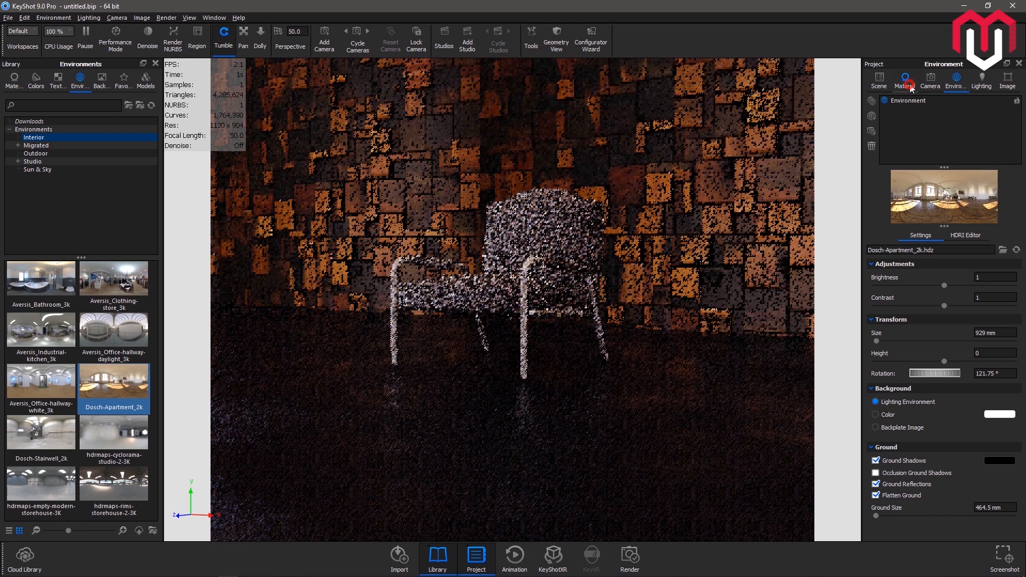
Set the general lighting to 25 ray bounces and enable global illumination with 25 bounces.
{"action": "left_click", "coordinate": [981, 82]}
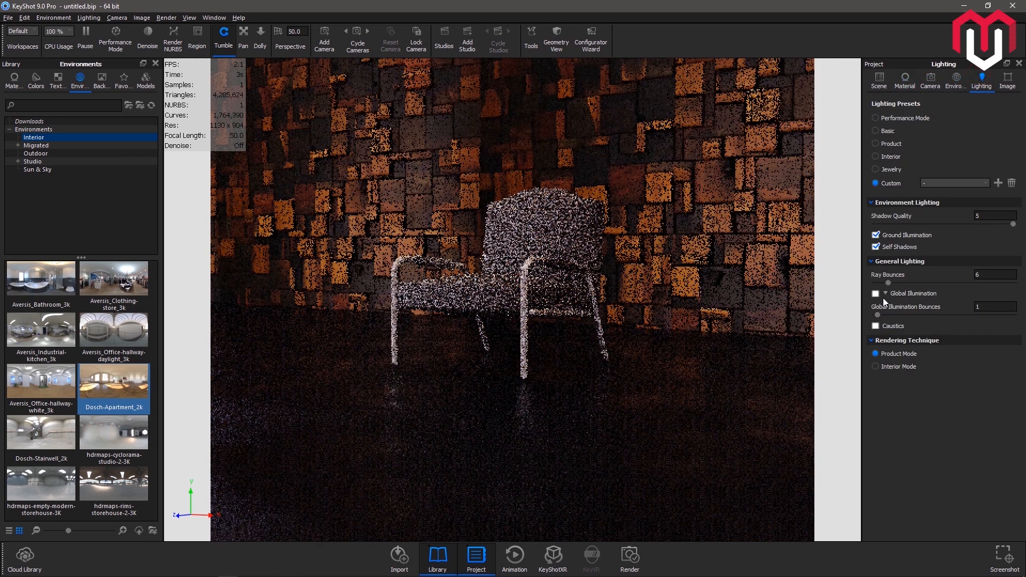
{"action": "left_click_drag", "start_coordinate": [910, 281], "coordinate": [923, 281]}
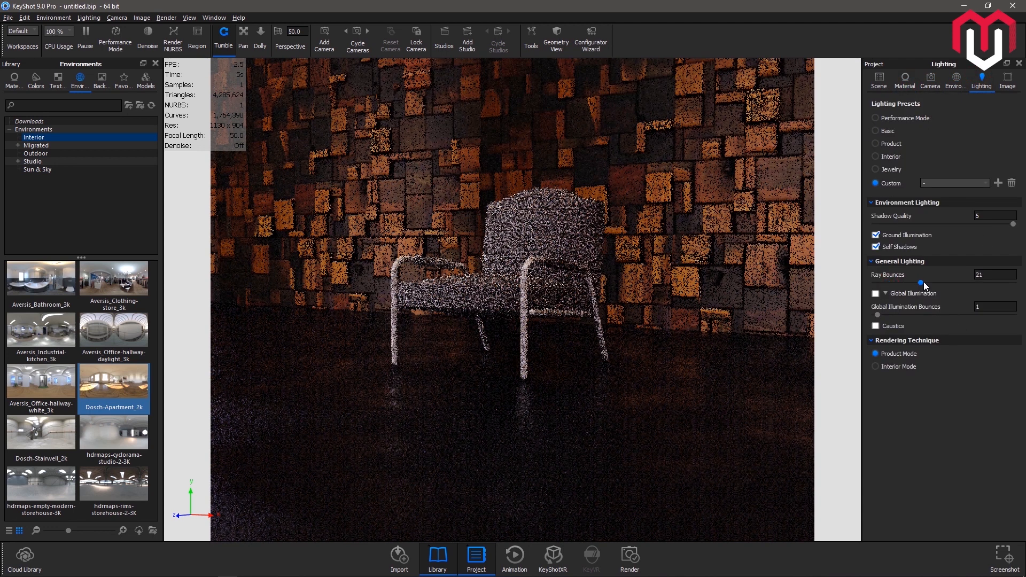
{"action": "left_click", "coordinate": [1007, 276]}
{"action": "left_click_drag", "start_coordinate": [1008, 275], "coordinate": [963, 271]}
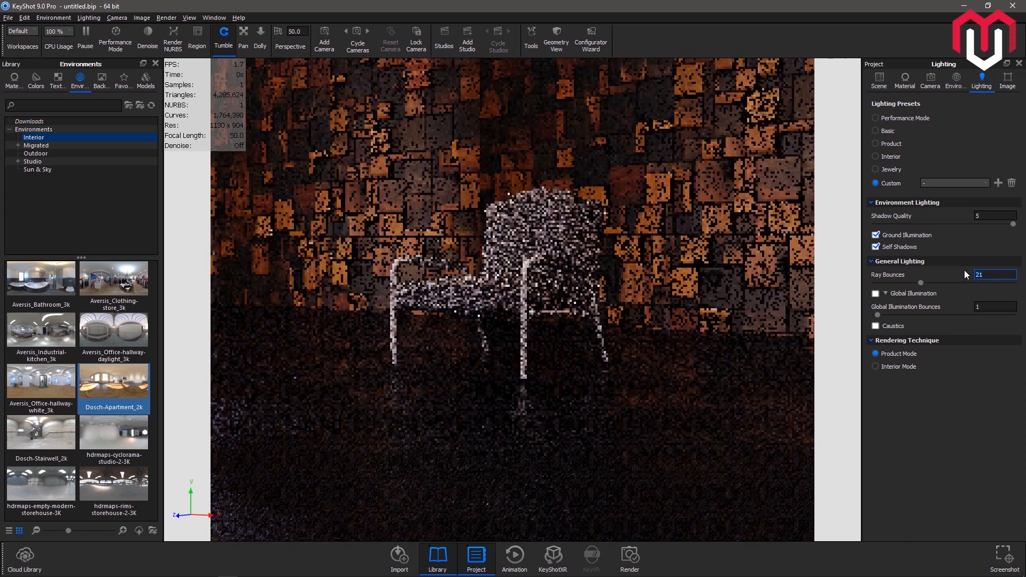
{"action": "key", "text": "Return"}
{"action": "left_click", "coordinate": [875, 293]}
{"action": "double_click", "coordinate": [987, 304]}
{"action": "type", "text": "25"}
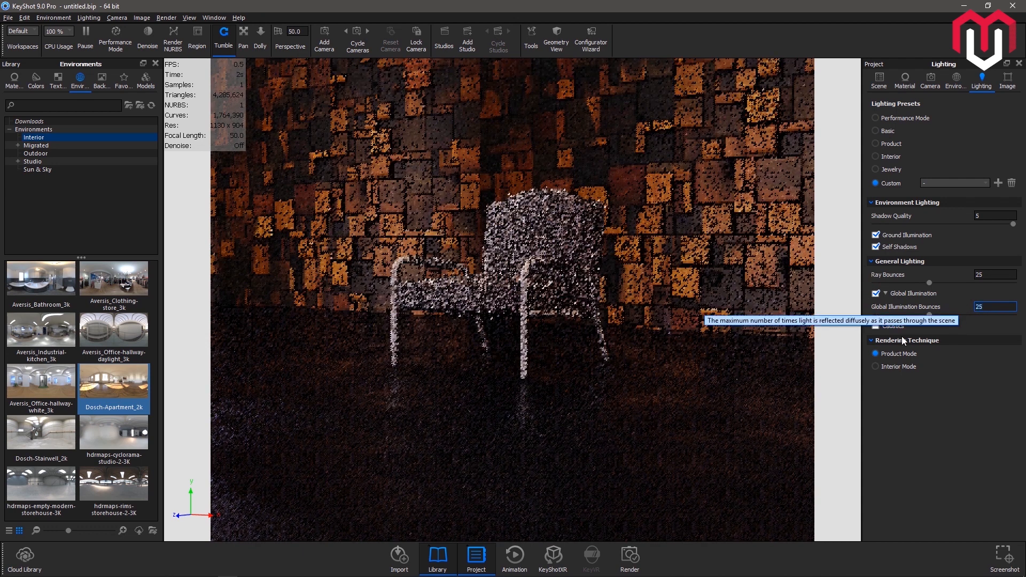
{"action": "key", "text": "Return"}
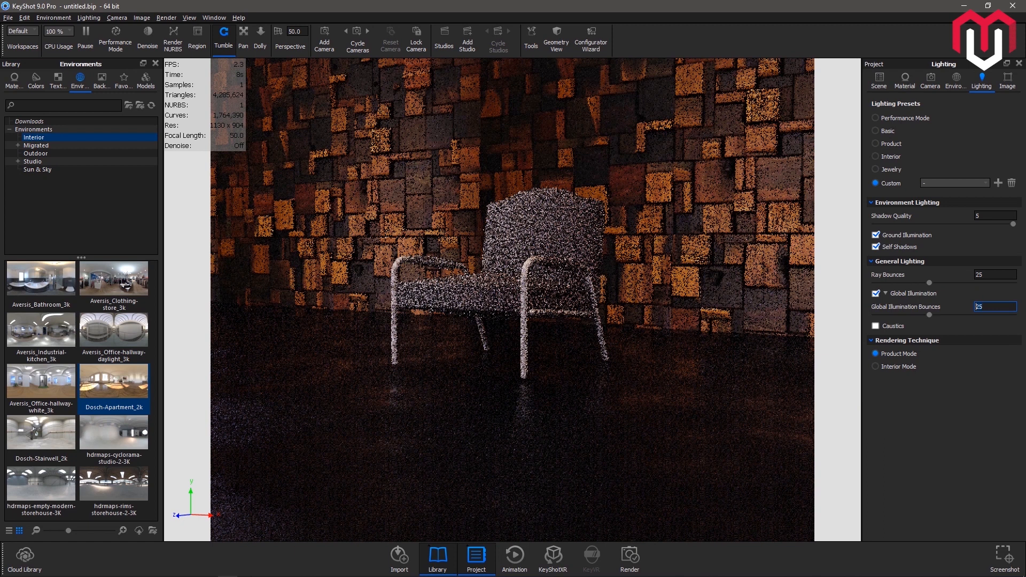
View the reference render "final package.358" from the tutorial snaps folder, then return to the KeyShot scene's object list.
{"action": "mouse_move", "coordinate": [233, 573]}
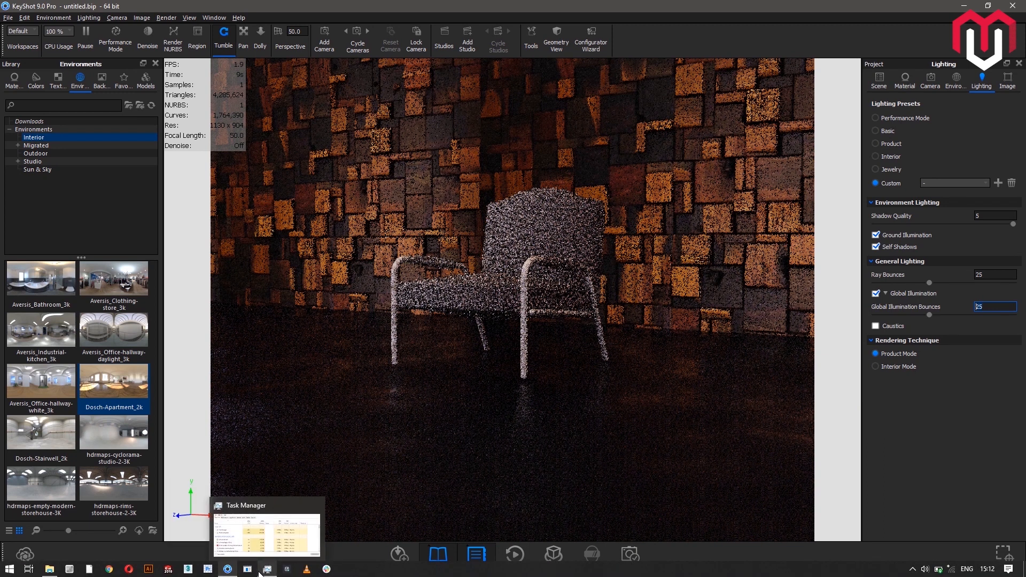
{"action": "left_click", "coordinate": [49, 569]}
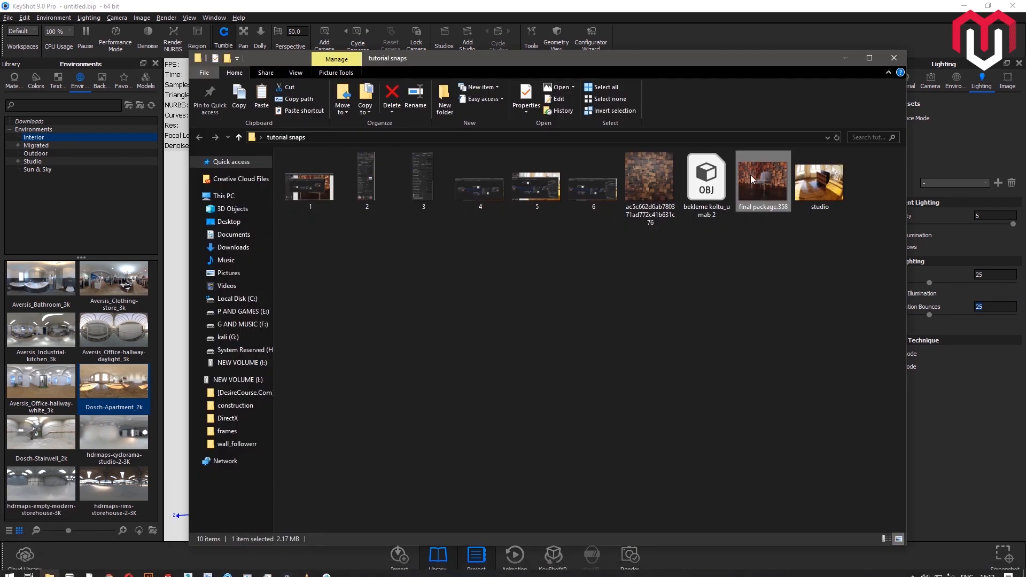
{"action": "double_click", "coordinate": [741, 186]}
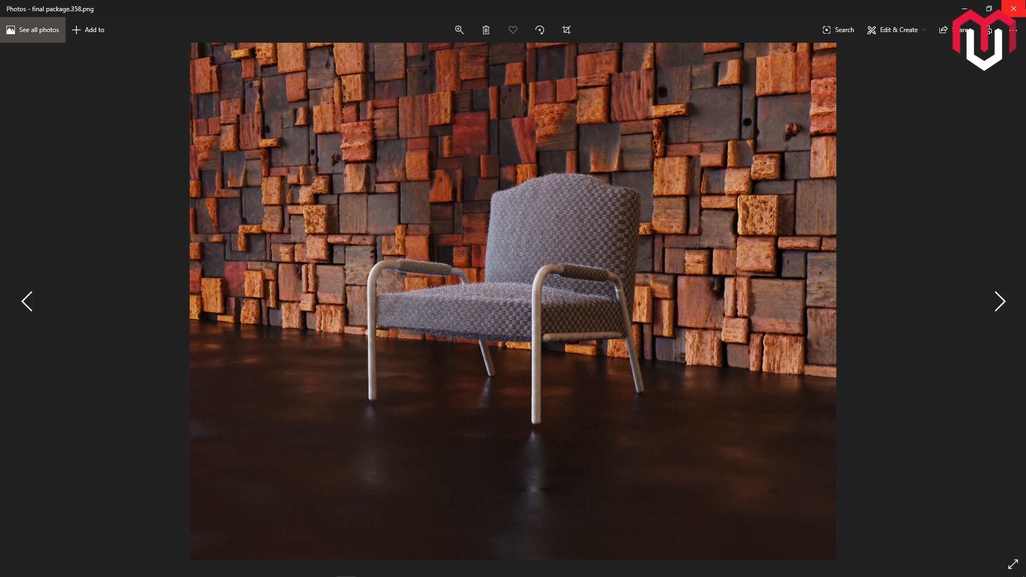
{"action": "left_click", "coordinate": [1014, 9]}
{"action": "left_click", "coordinate": [894, 58]}
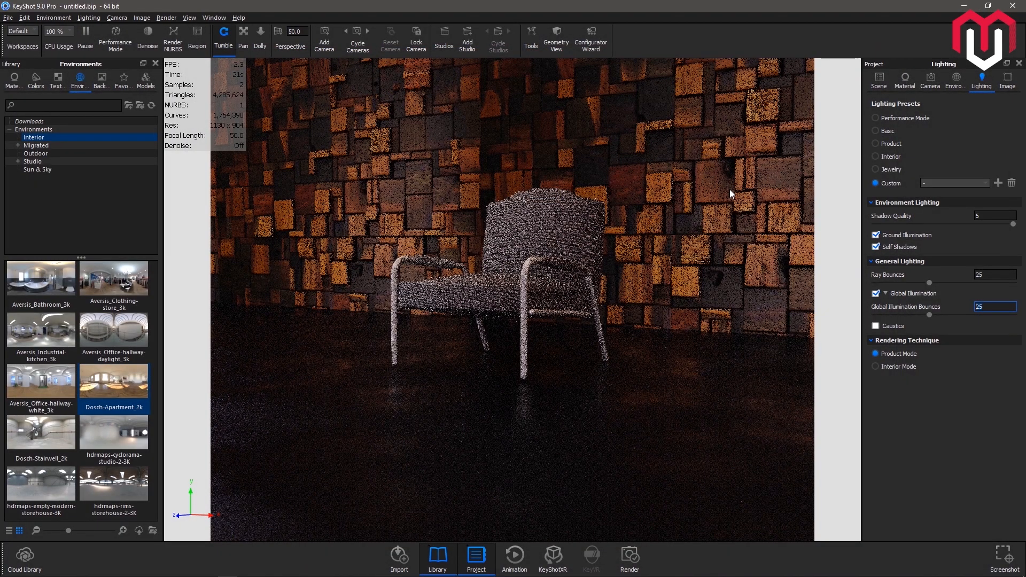
{"action": "left_click", "coordinate": [888, 79]}
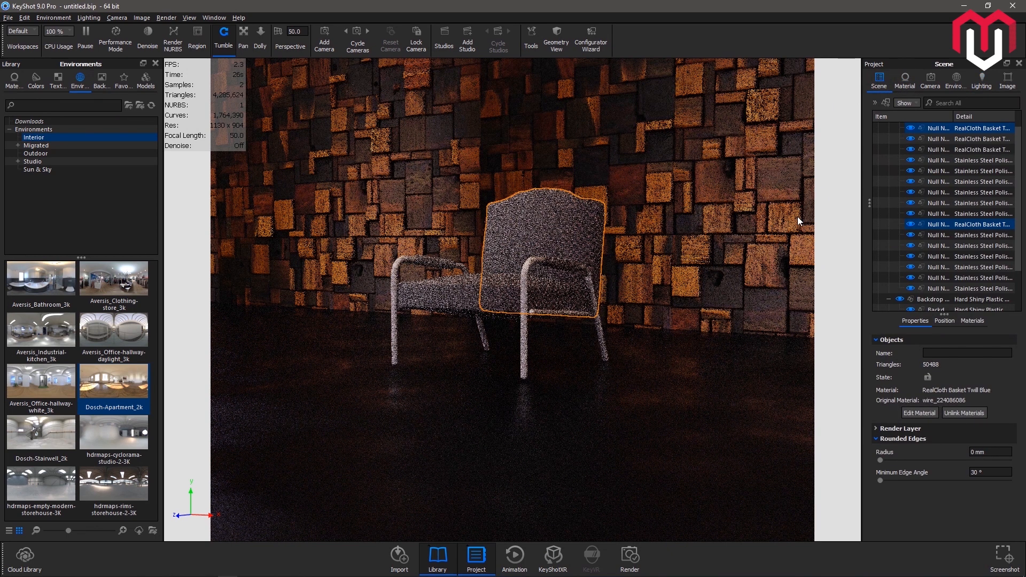